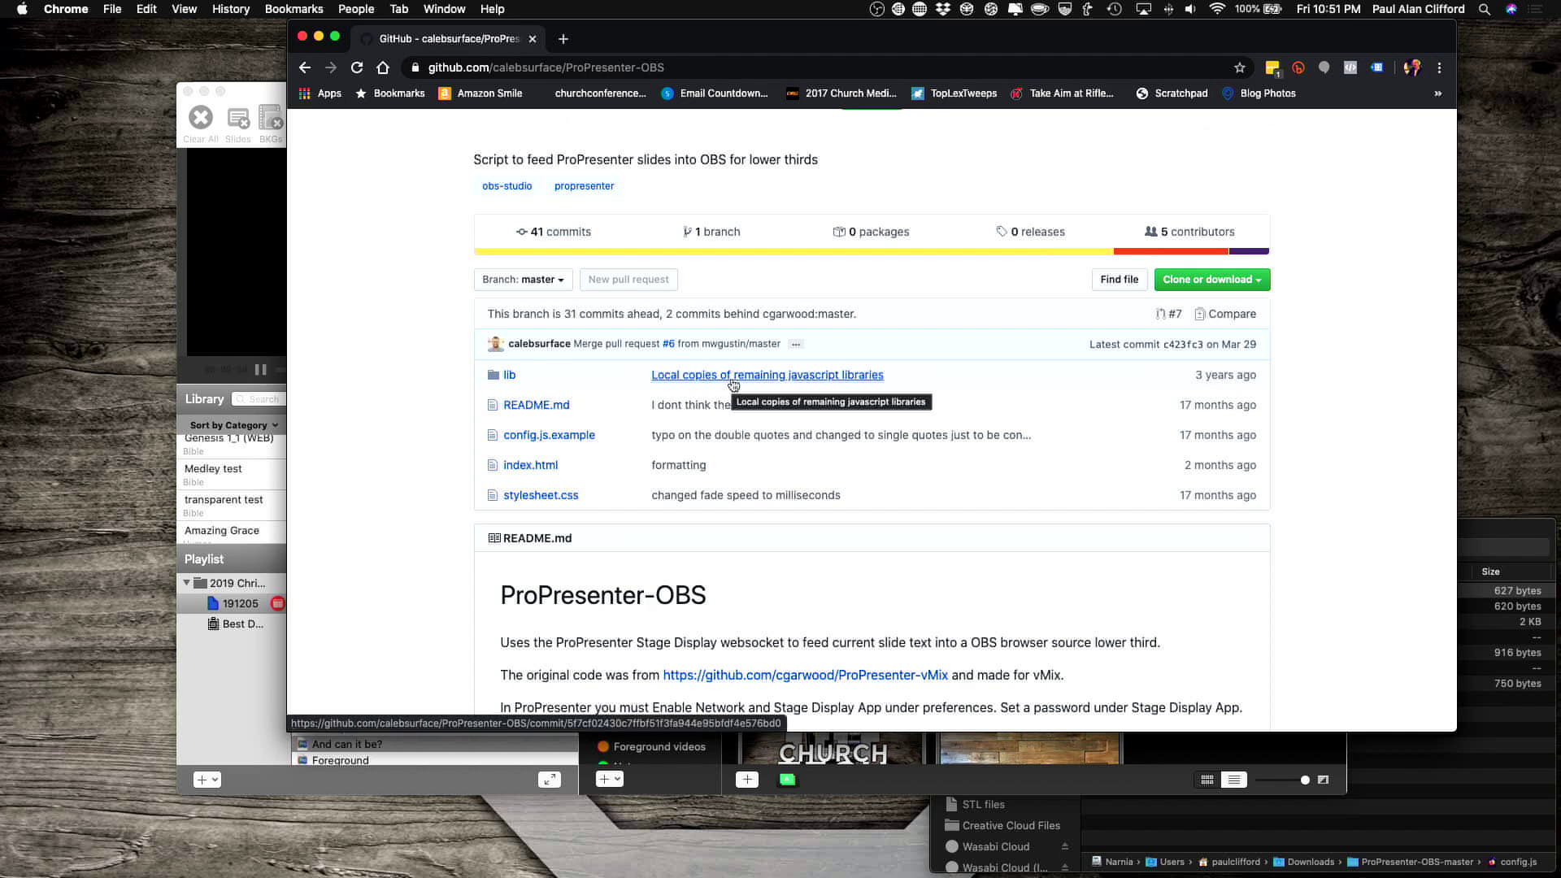
Bring the ProPresenter-OBS-master folder window forward and move it up and left.
{"action": "scroll", "coordinate": [923, 625], "scroll_direction": "down", "scroll_amount": 1}
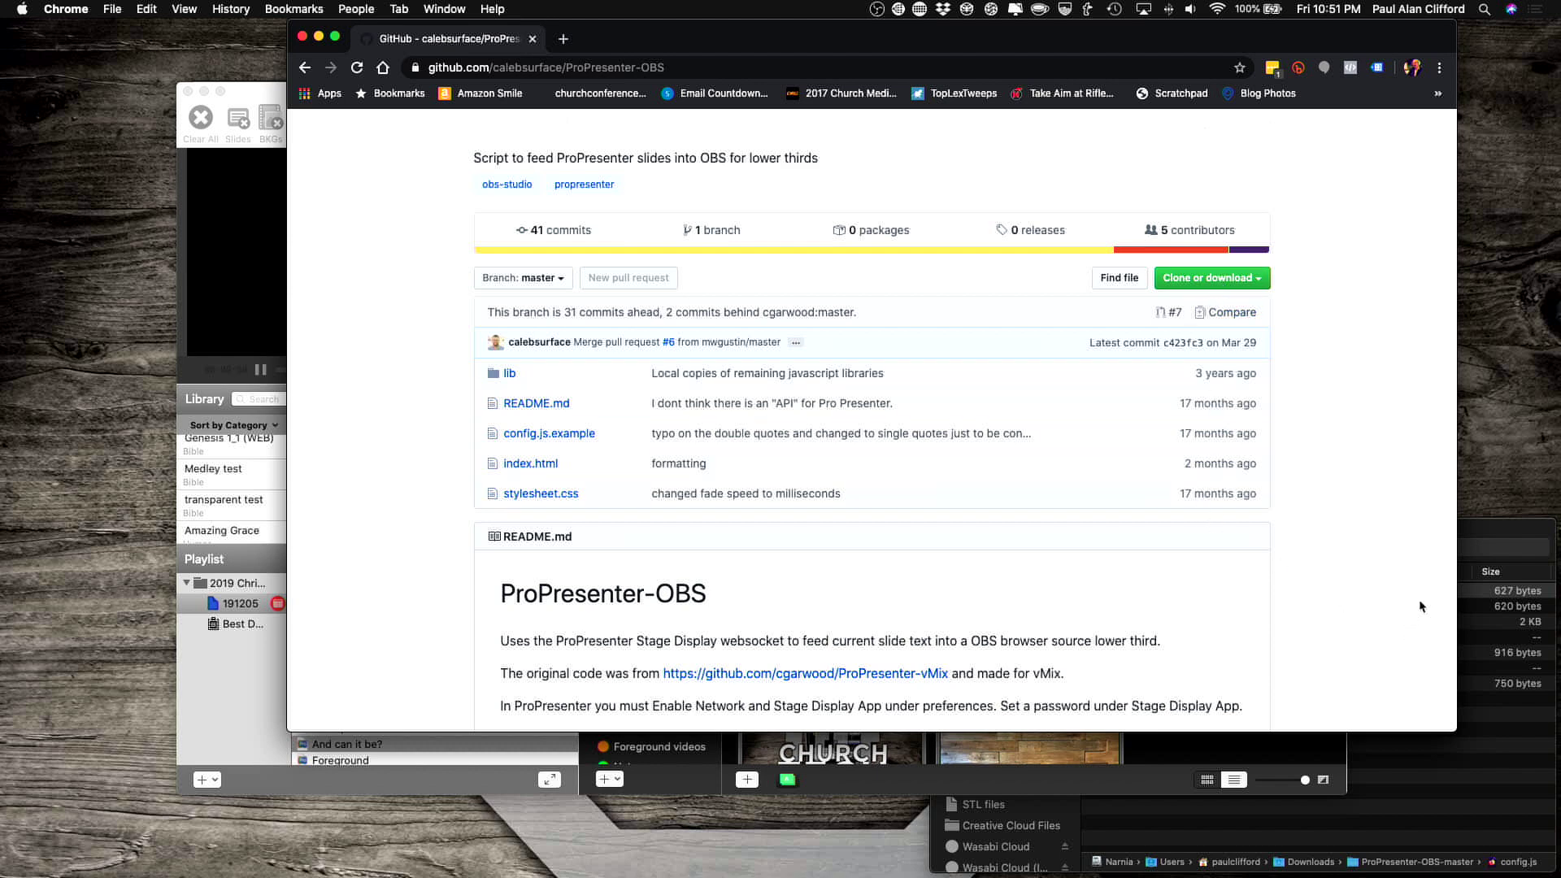
{"action": "left_click", "coordinate": [1483, 532]}
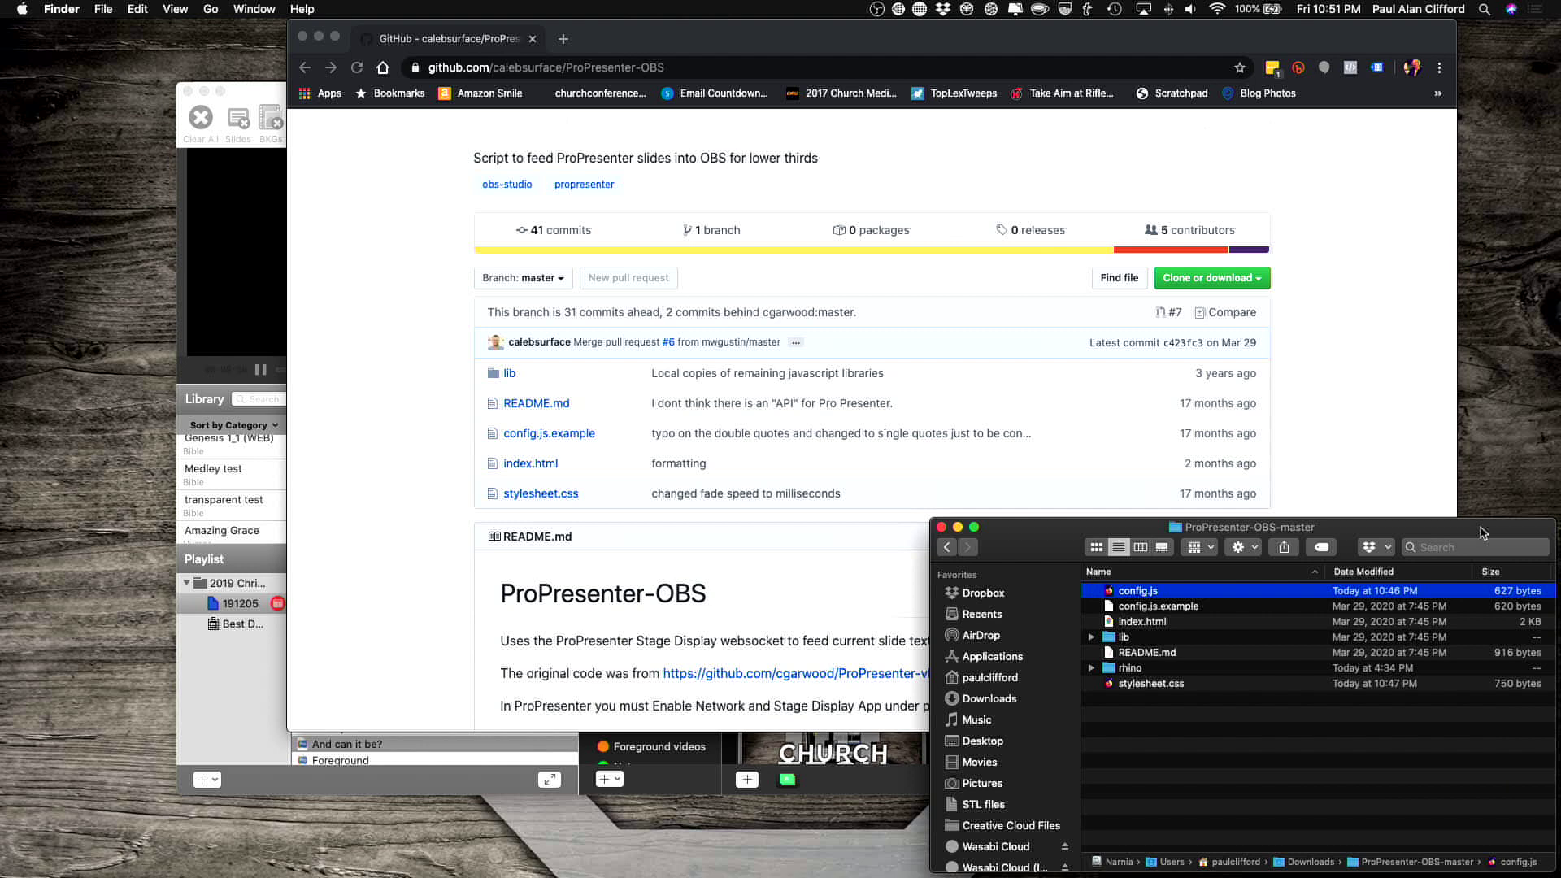
{"action": "left_click_drag", "start_coordinate": [1483, 533], "coordinate": [1355, 478]}
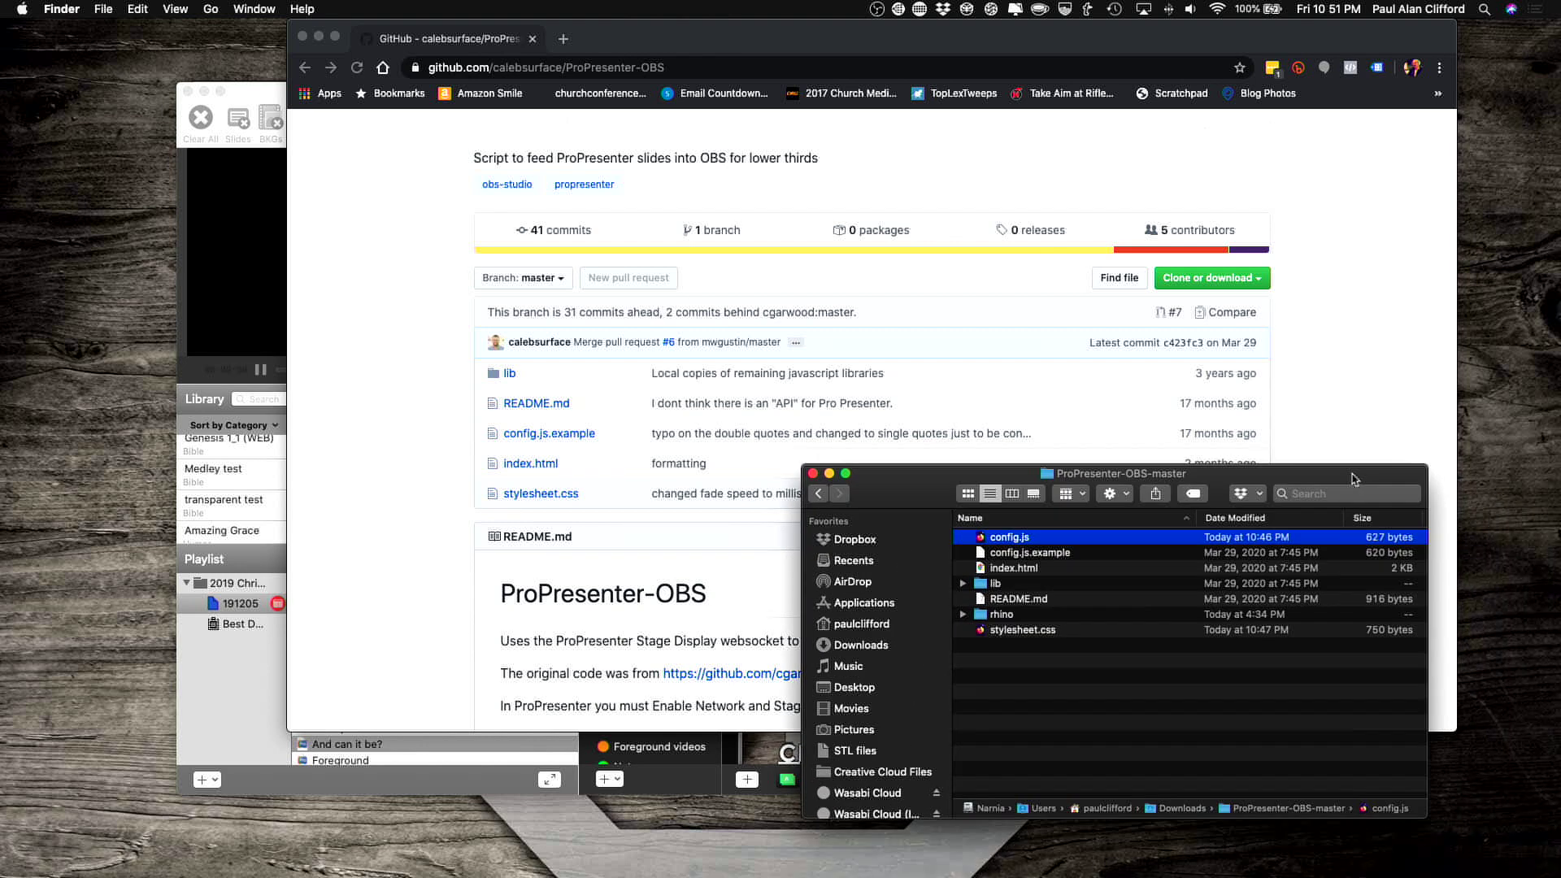
Look through the Open With options for config.js, then dismiss the menu.
{"action": "right_click", "coordinate": [1016, 543]}
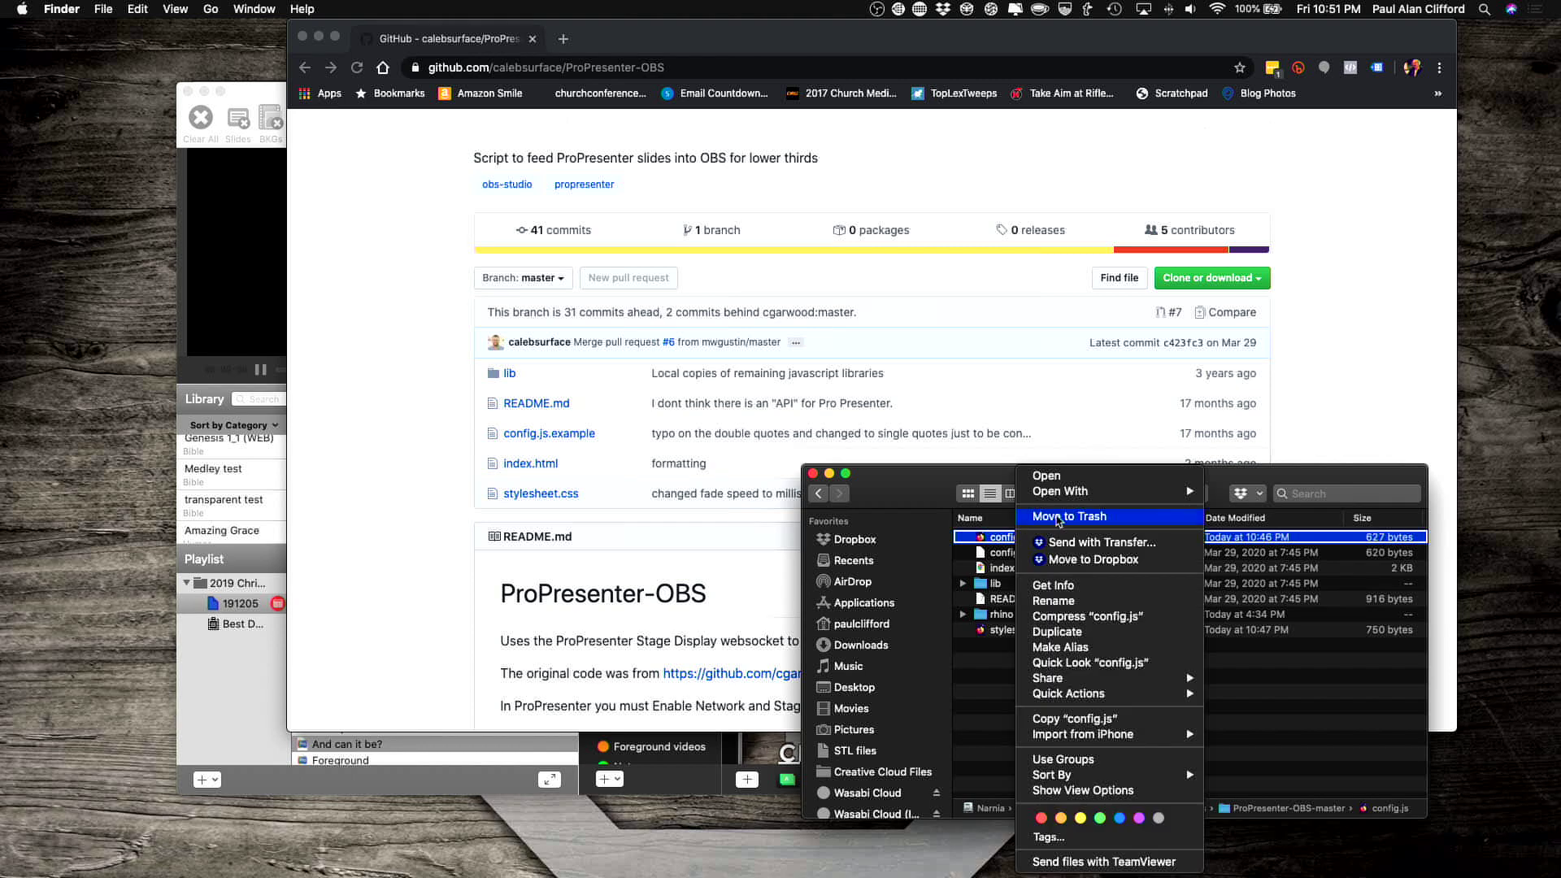
{"action": "mouse_move", "coordinate": [1075, 504]}
{"action": "mouse_move", "coordinate": [1194, 494]}
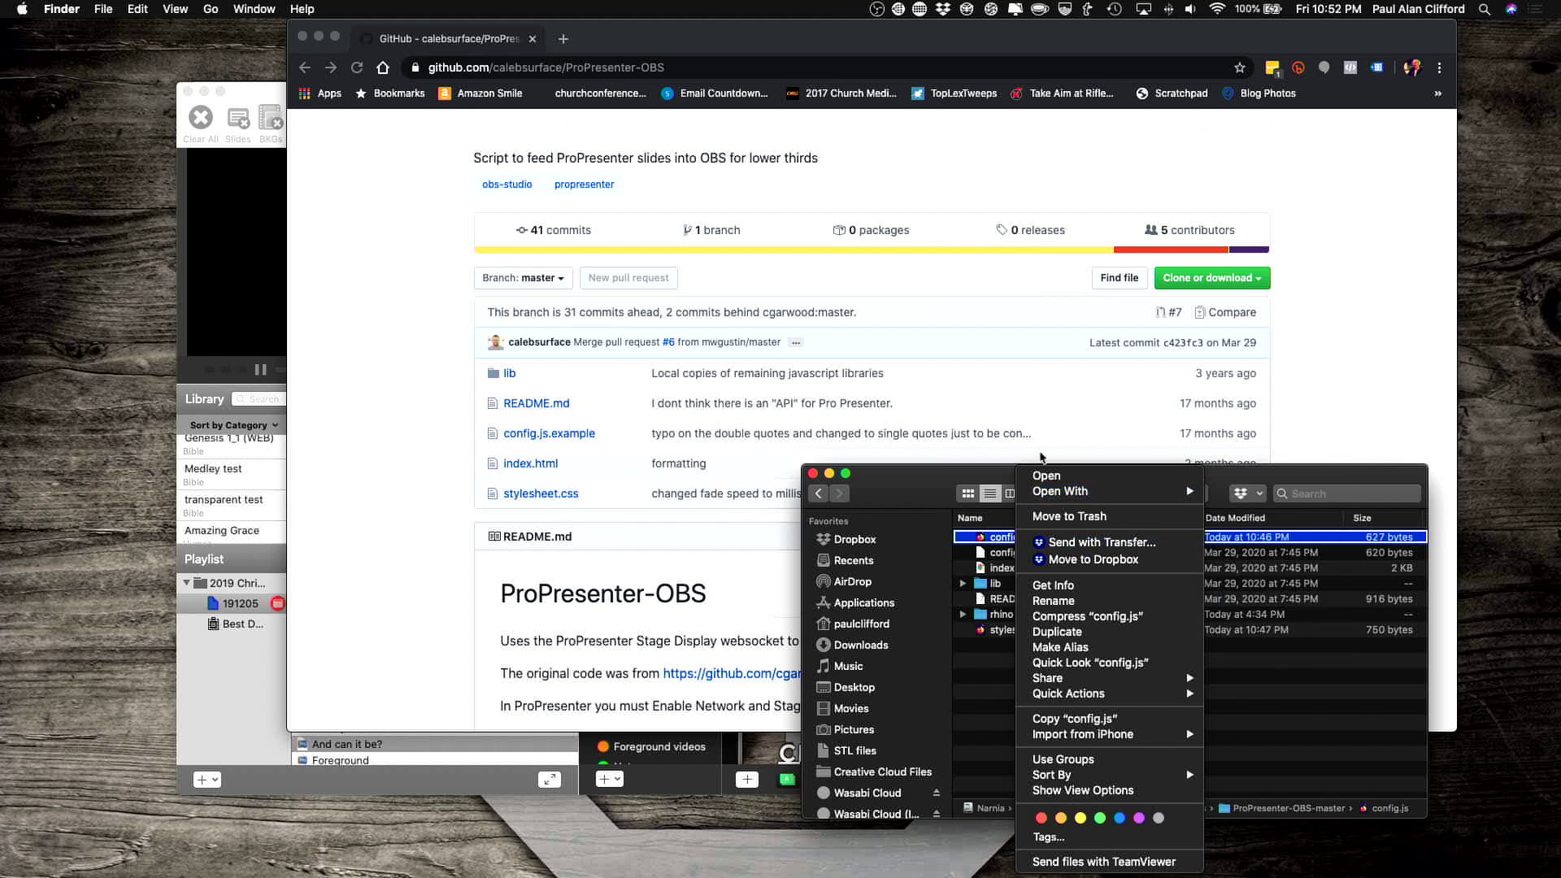
{"action": "left_click", "coordinate": [1445, 394]}
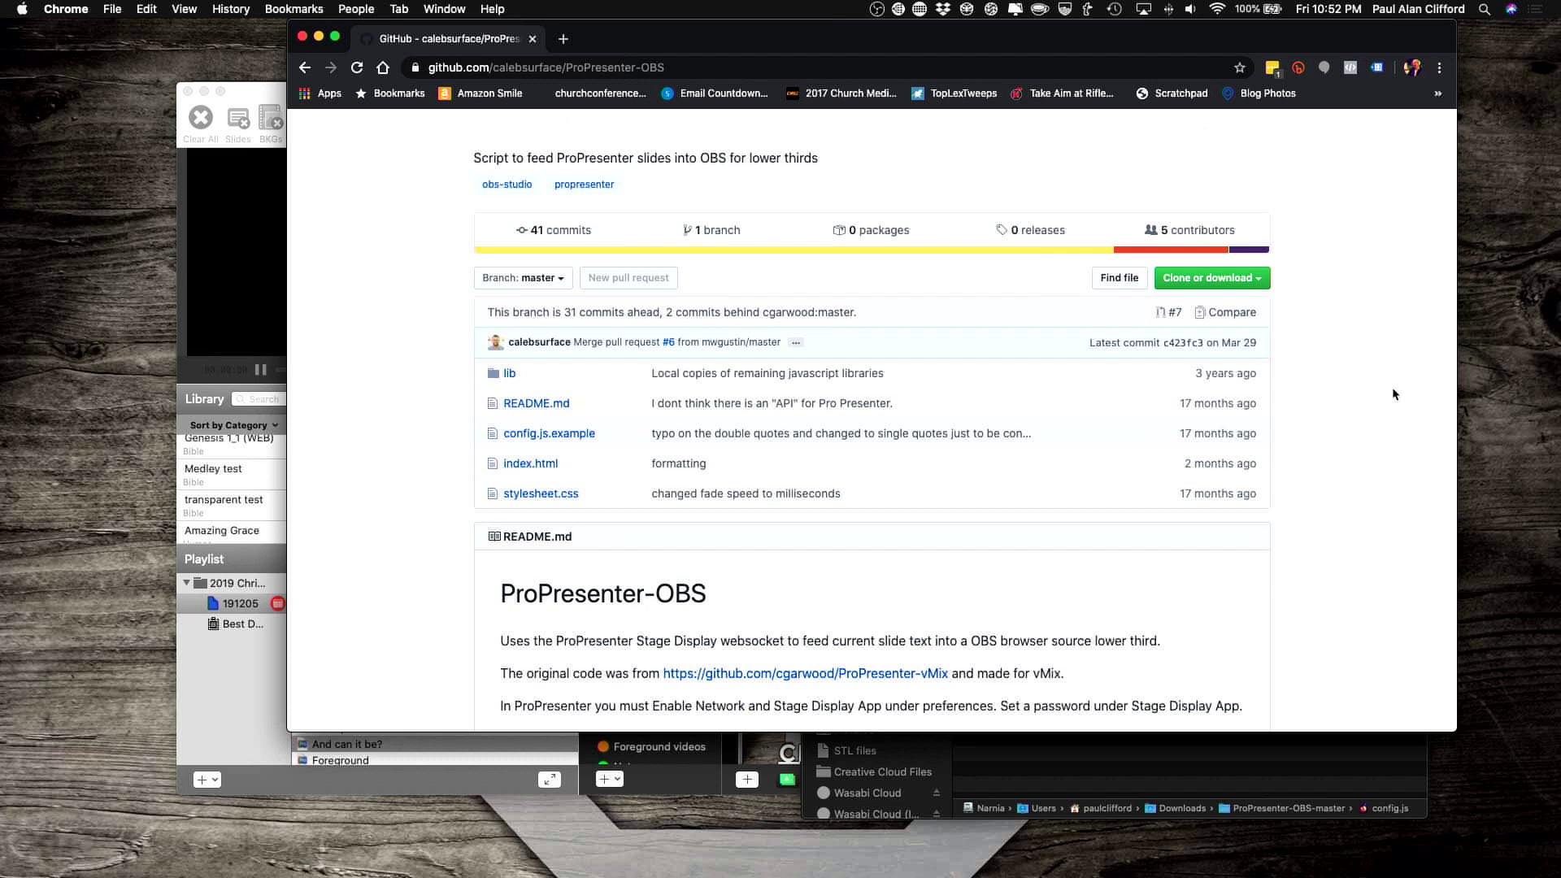
Switch to TextEdit to view config.js, then return to the project folder's config.js.example.
{"action": "key", "text": "cmd+Tab"}
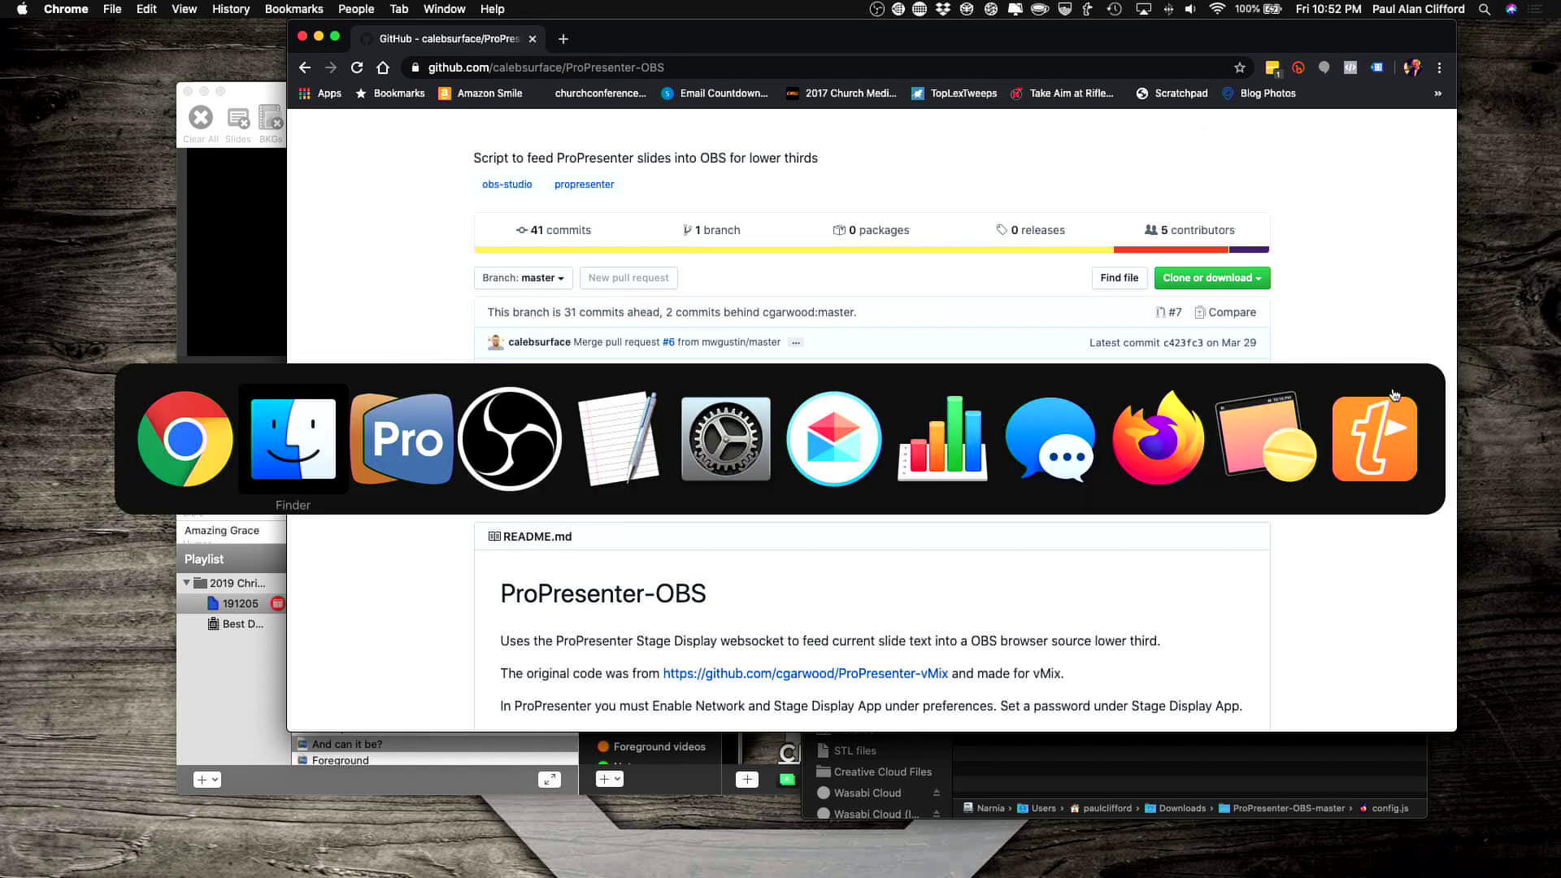
{"action": "key", "text": "super+Tab"}
{"action": "key", "text": "super+Tab"}
{"action": "key", "text": "super+Tab"}
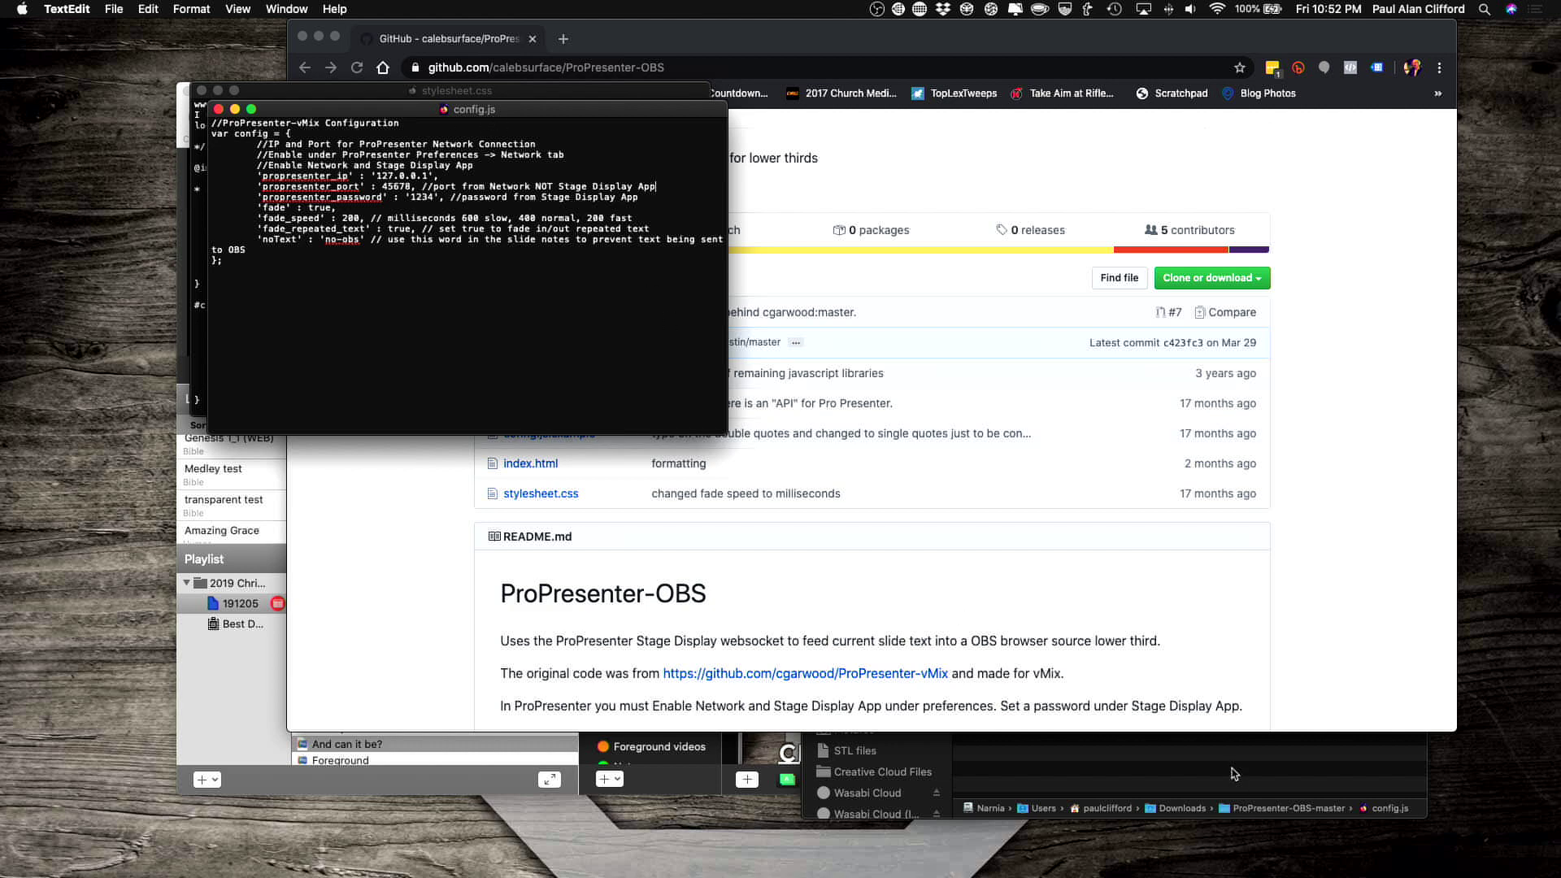
{"action": "left_click", "coordinate": [1236, 774]}
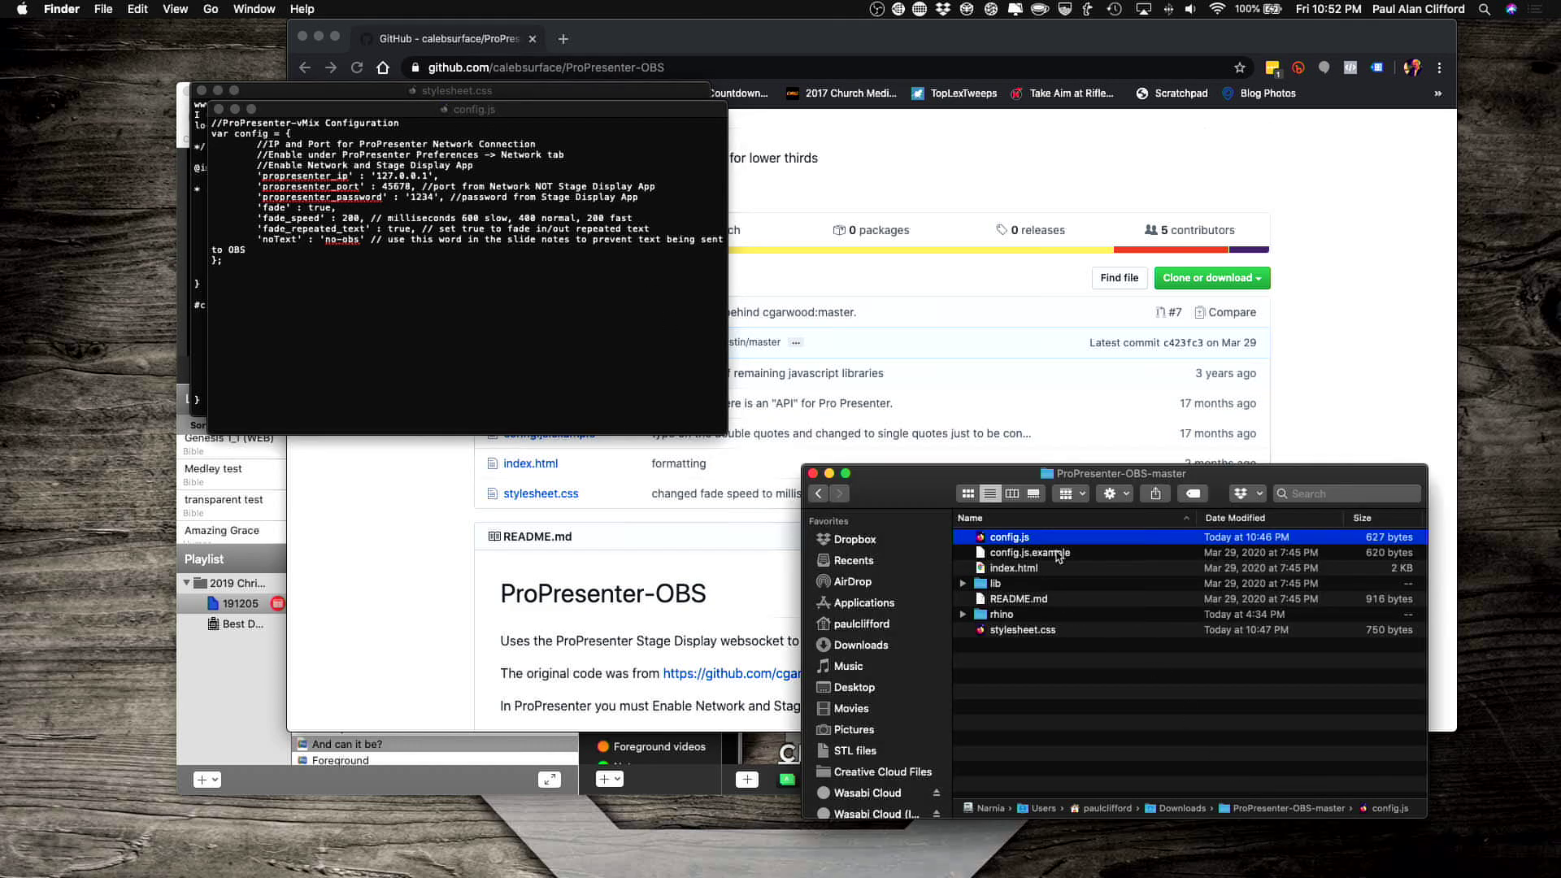
{"action": "right_click", "coordinate": [1057, 555]}
Open config.js.example in TextEdit via Open With > Other, then front config.js (127.0.0.1, port 45678).
{"action": "mouse_move", "coordinate": [1128, 493]}
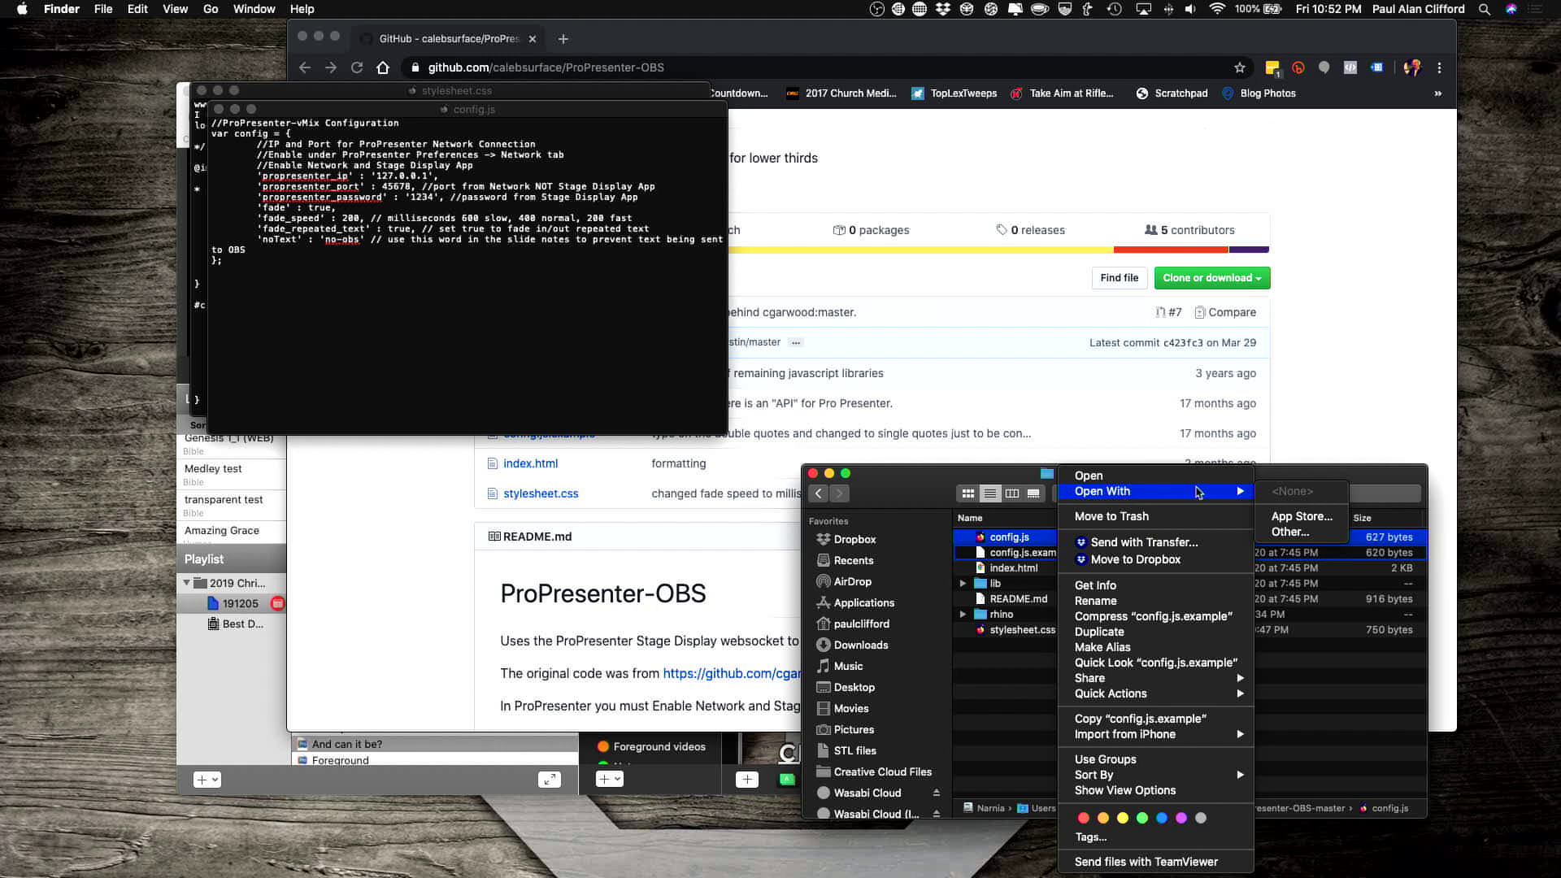
{"action": "left_click", "coordinate": [1284, 531]}
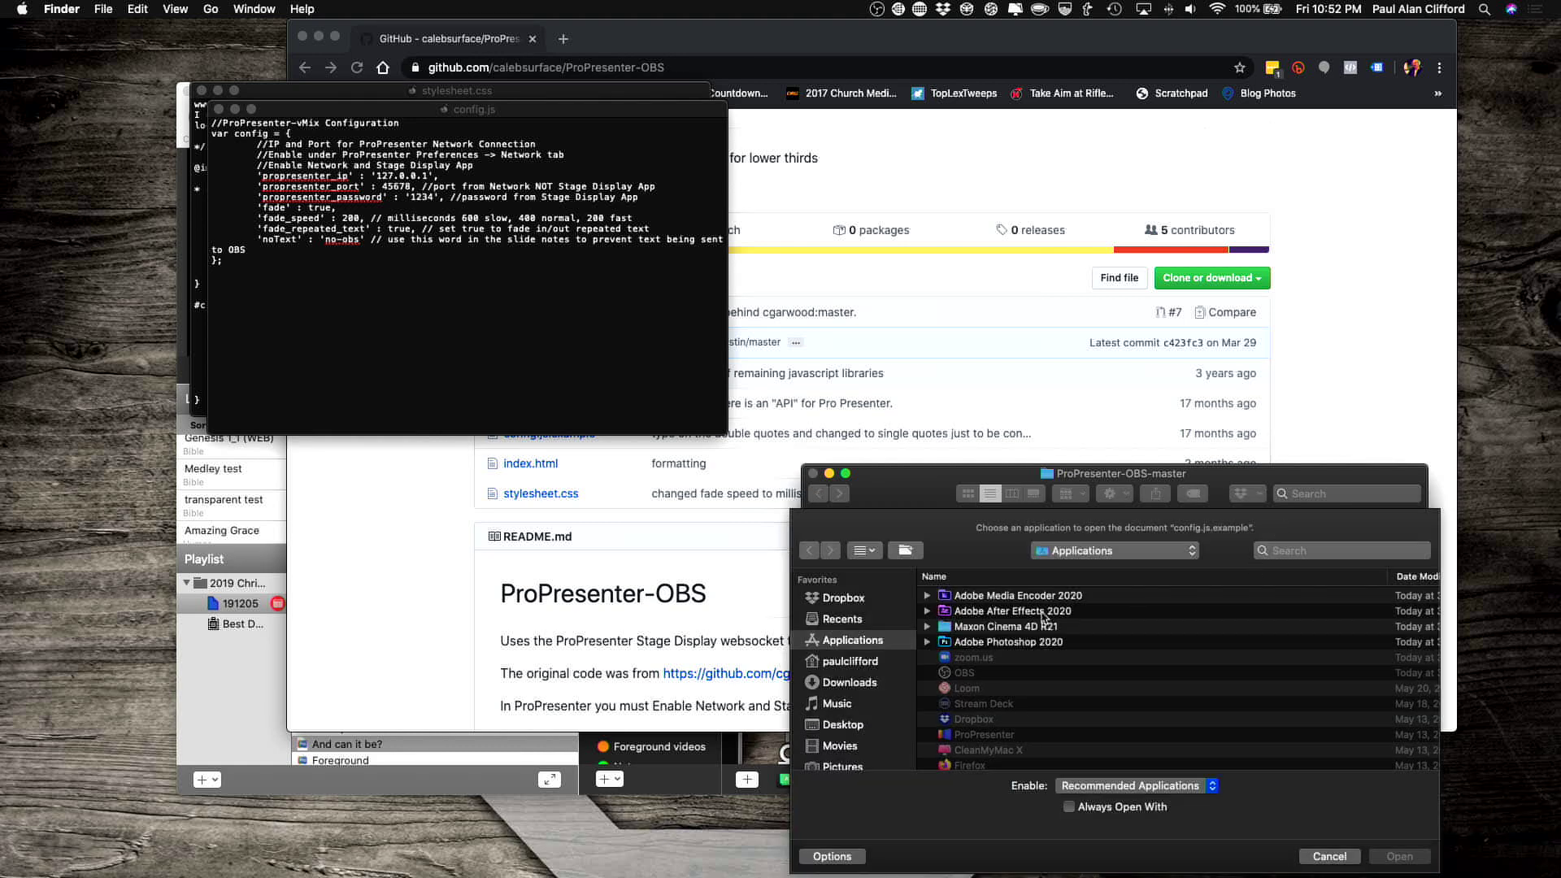
{"action": "scroll", "coordinate": [986, 687], "scroll_direction": "down", "scroll_amount": 10}
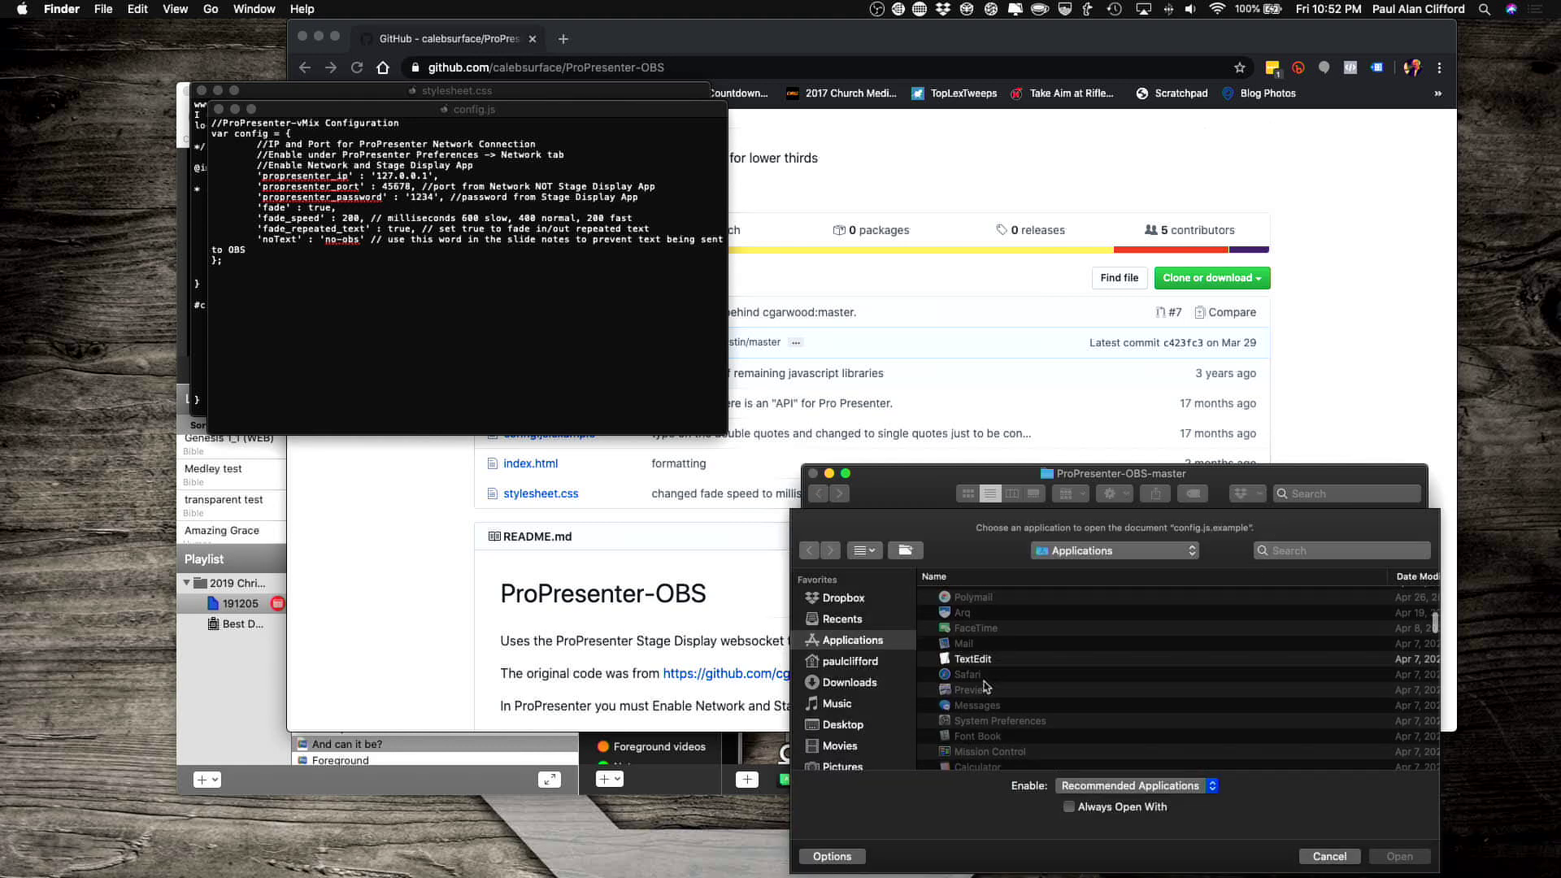
{"action": "double_click", "coordinate": [973, 646]}
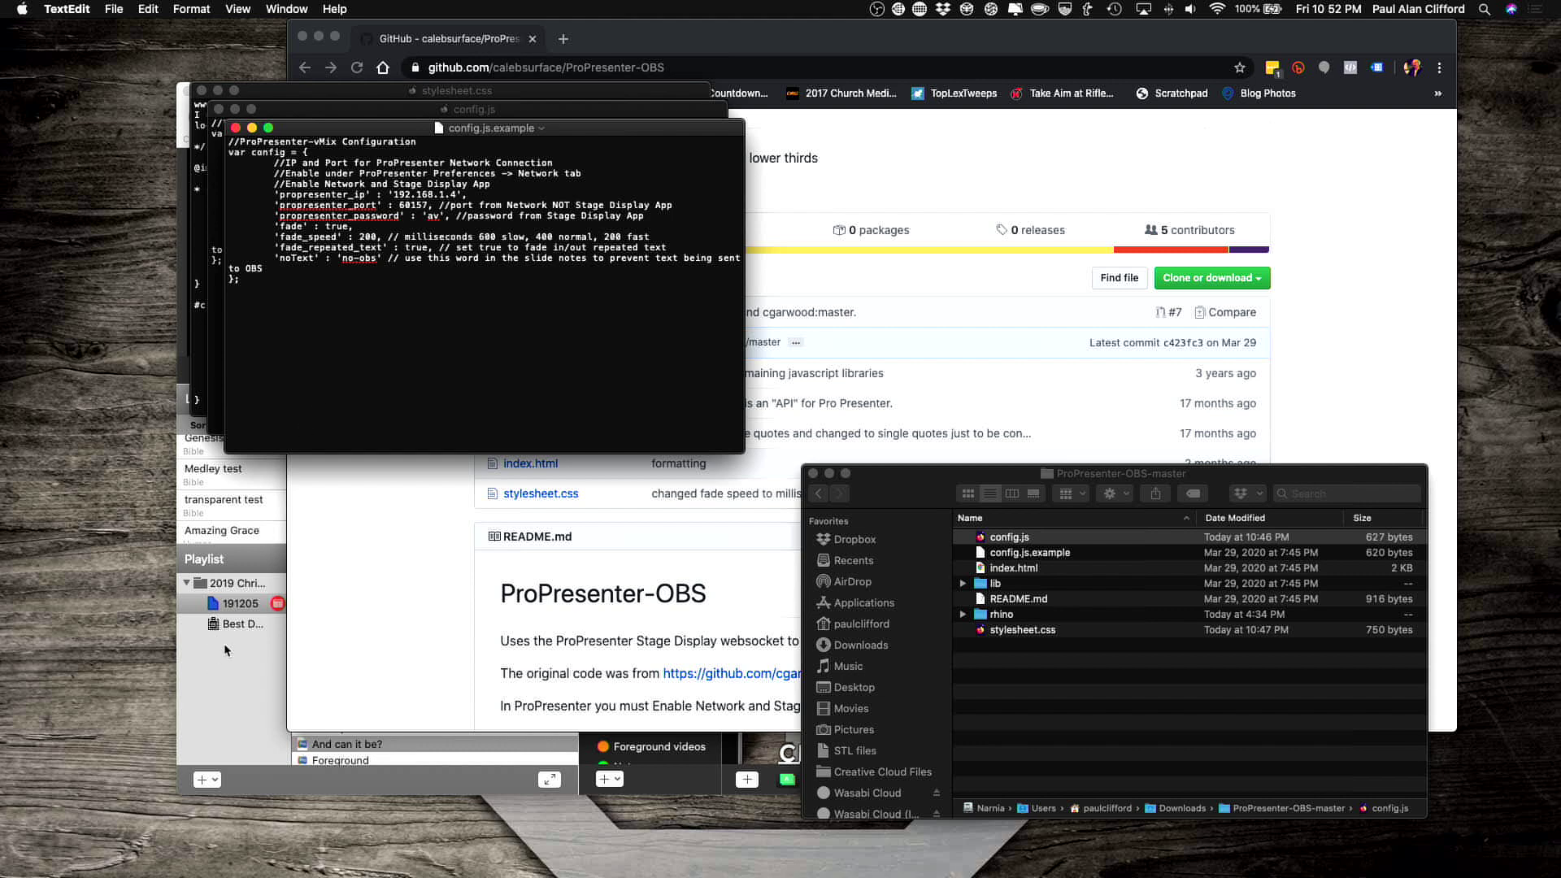
{"action": "left_click", "coordinate": [385, 114]}
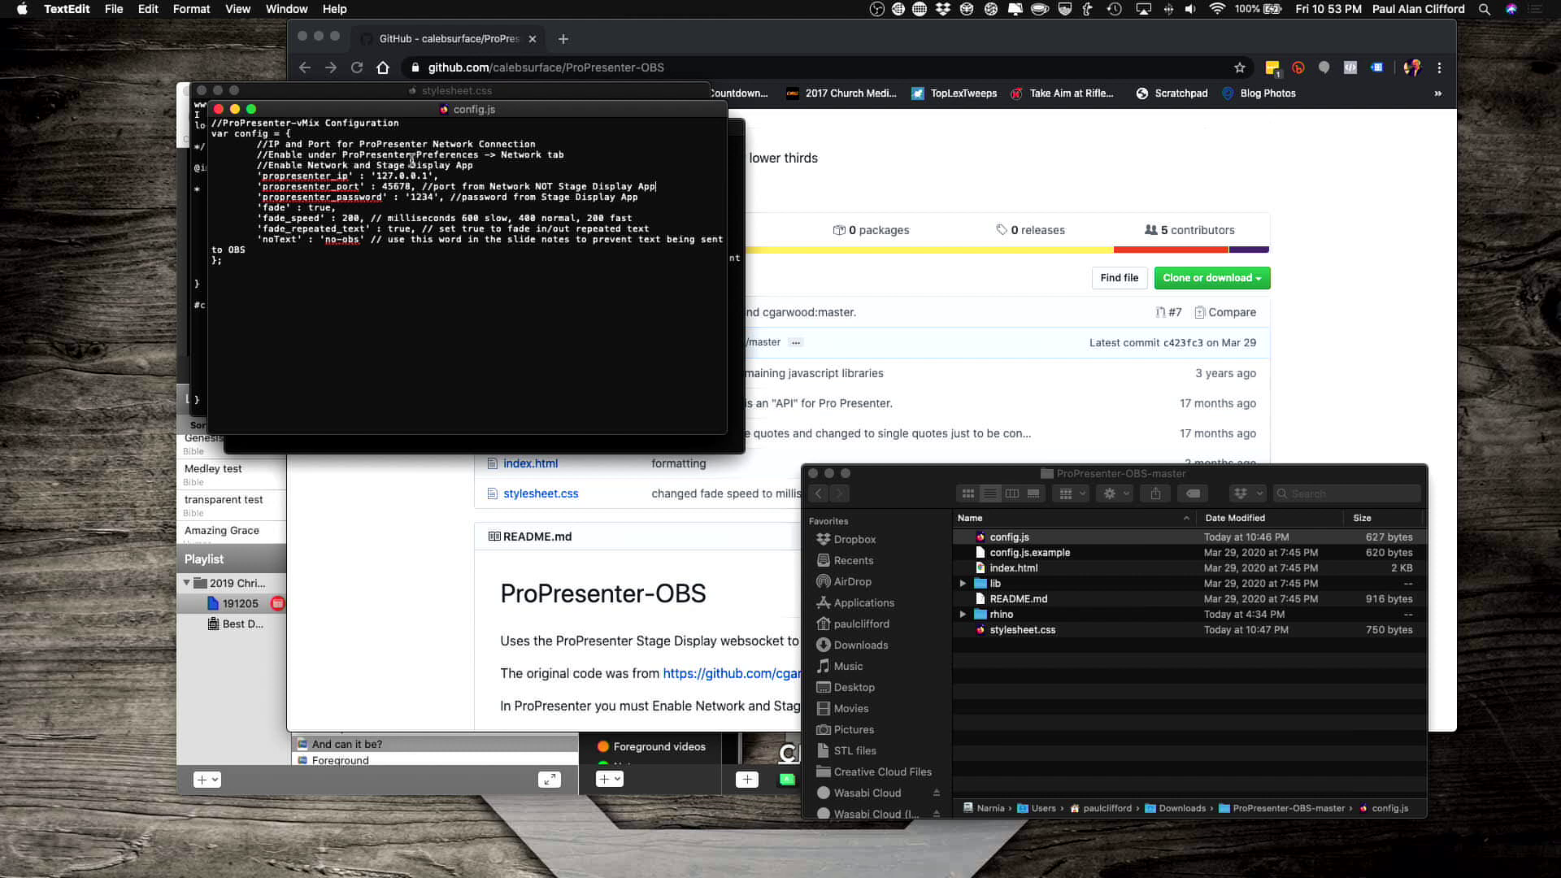
Switch to System Preferences' Network pane showing the Mac's IP address 192.168.0.23.
{"action": "key", "text": "super+Tab"}
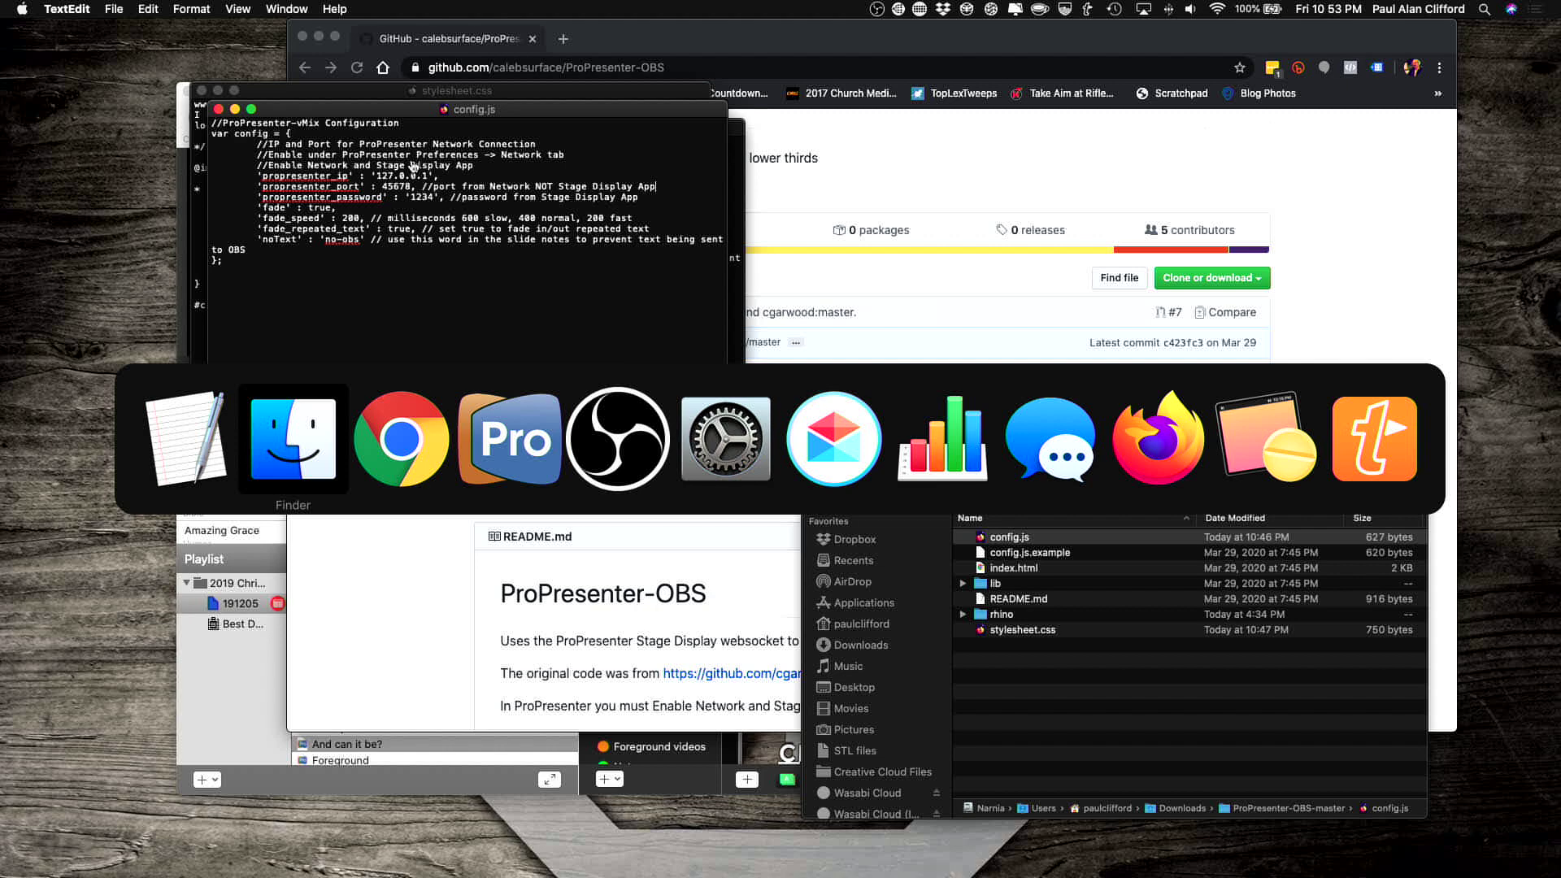
{"action": "key", "text": "super+Tab"}
{"action": "key", "text": "super+Tab"}
{"action": "key", "text": "super+Tab"}
{"action": "key", "text": "super+Tab"}
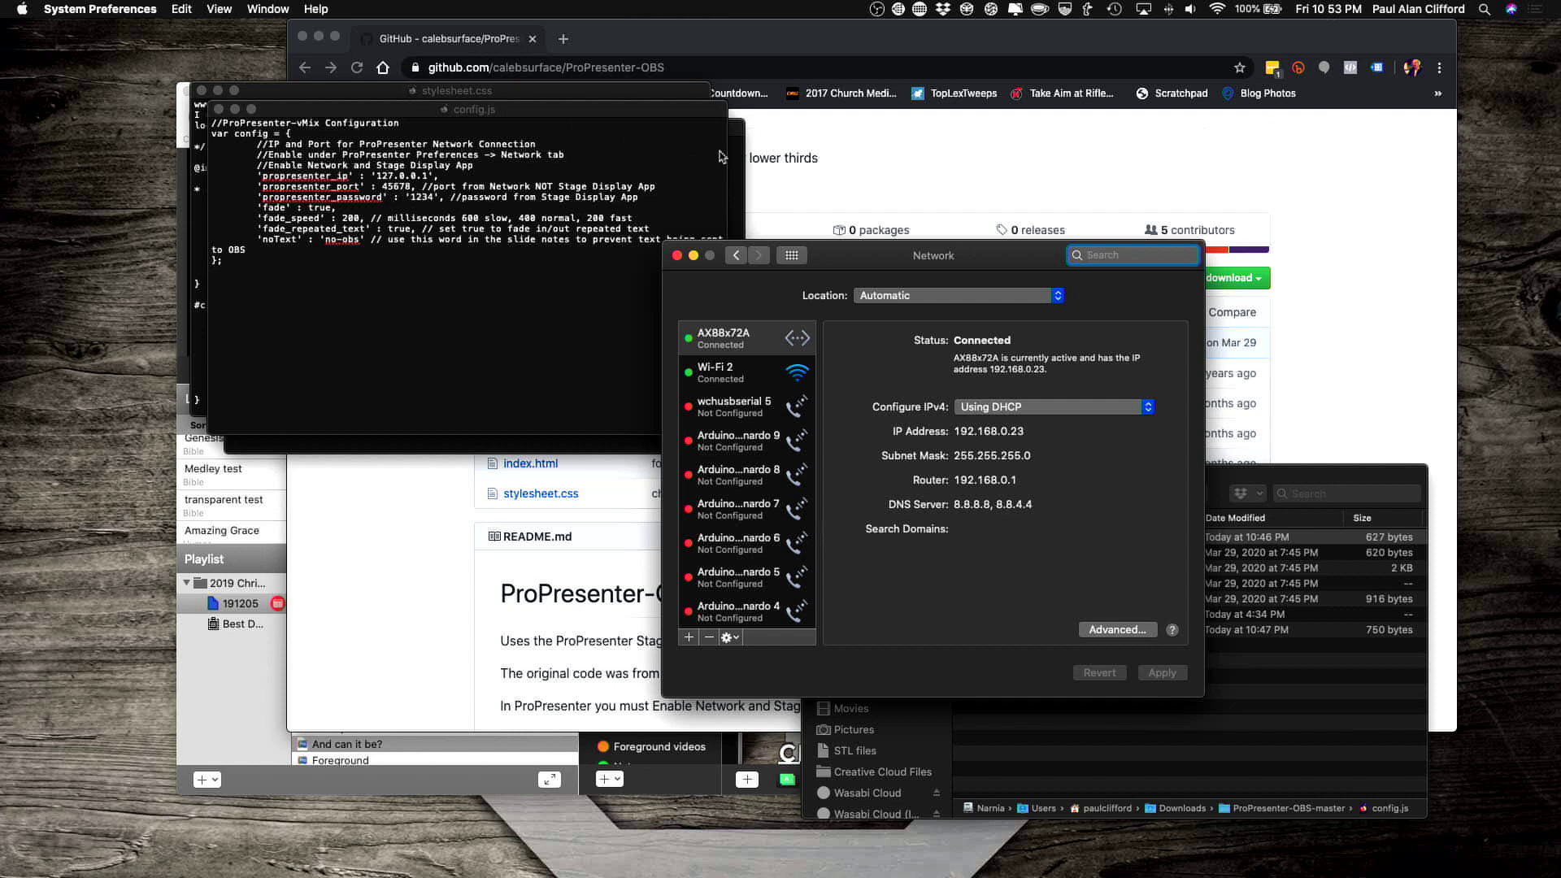
Move config.js.example (IP 192.168.1.4, port 60157) beside the Network list, then front ProPresenter 6.
{"action": "left_click", "coordinate": [734, 159]}
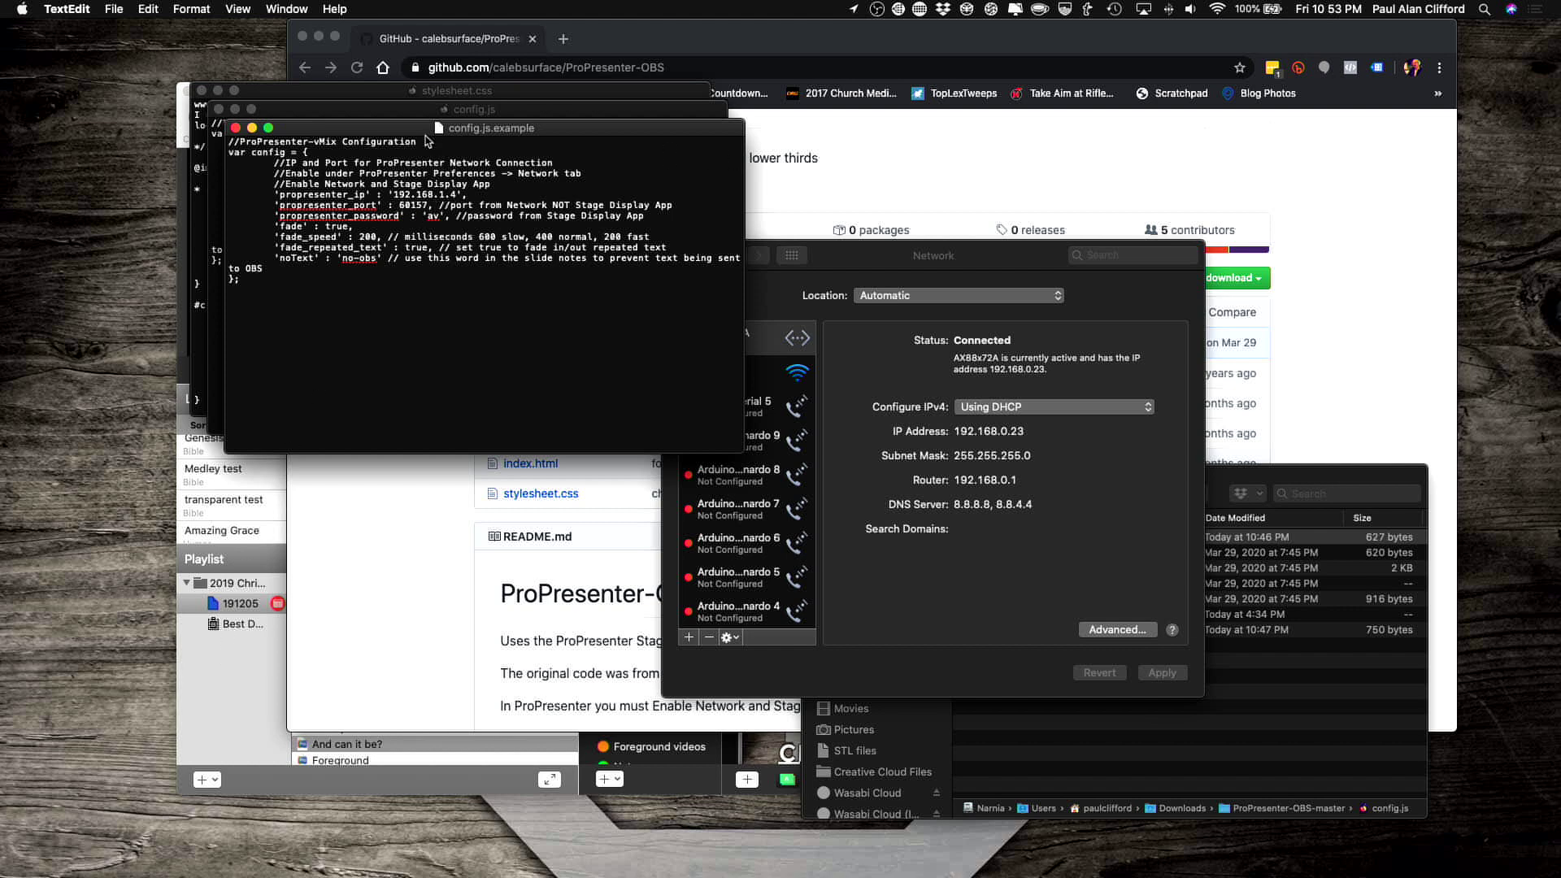
{"action": "left_click_drag", "start_coordinate": [407, 139], "coordinate": [290, 152]}
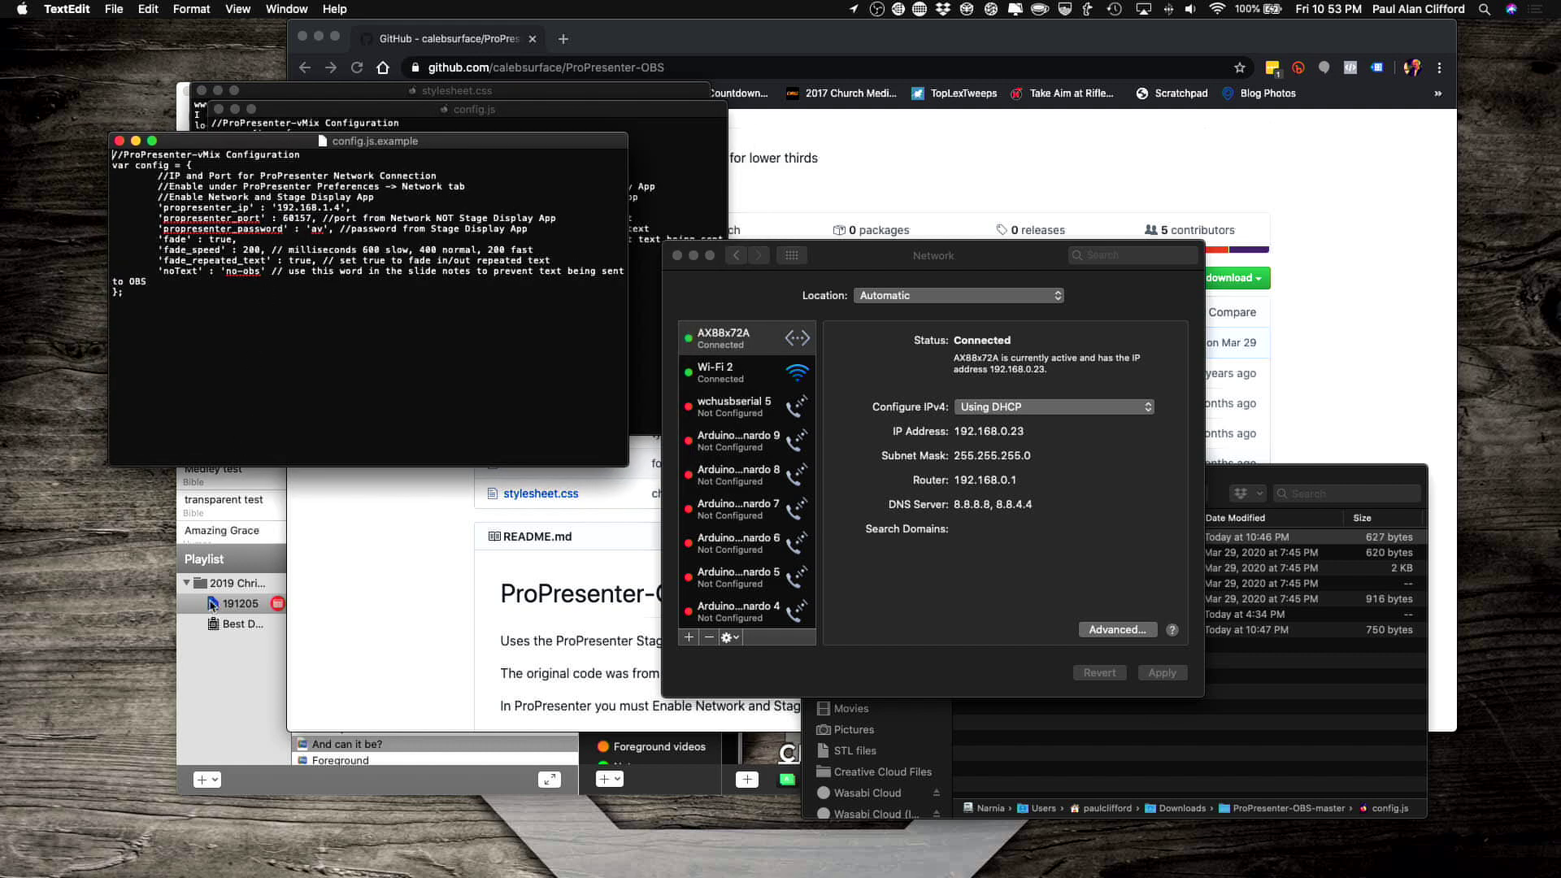
{"action": "left_click", "coordinate": [210, 656]}
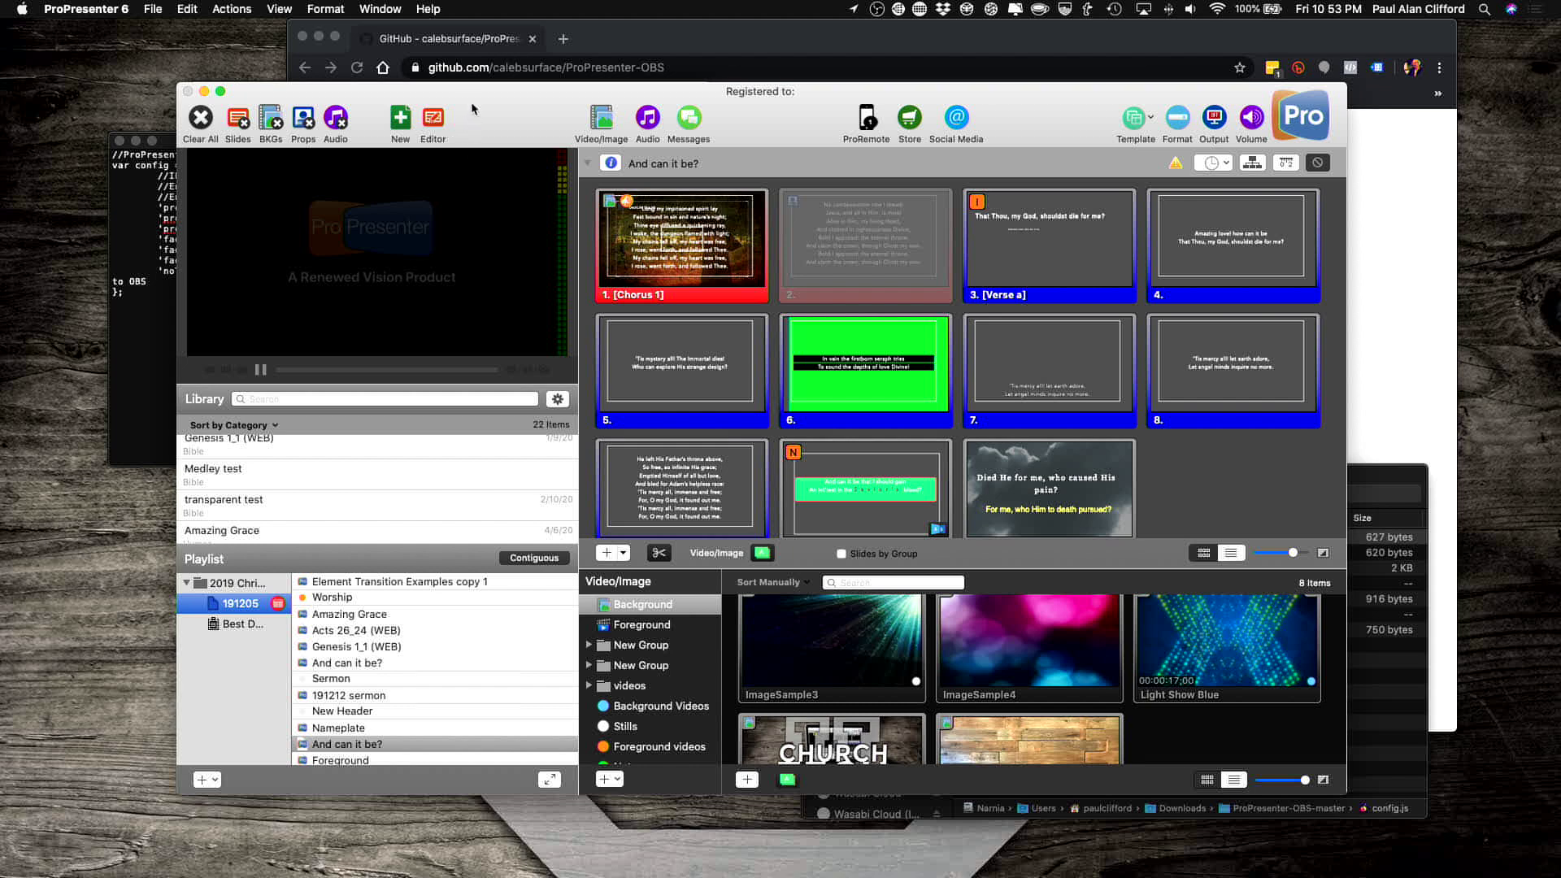
Show ProPresenter 6's Network preferences (port 45678, Stage Display App on), then return to config.js.example.
{"action": "left_click", "coordinate": [114, 11]}
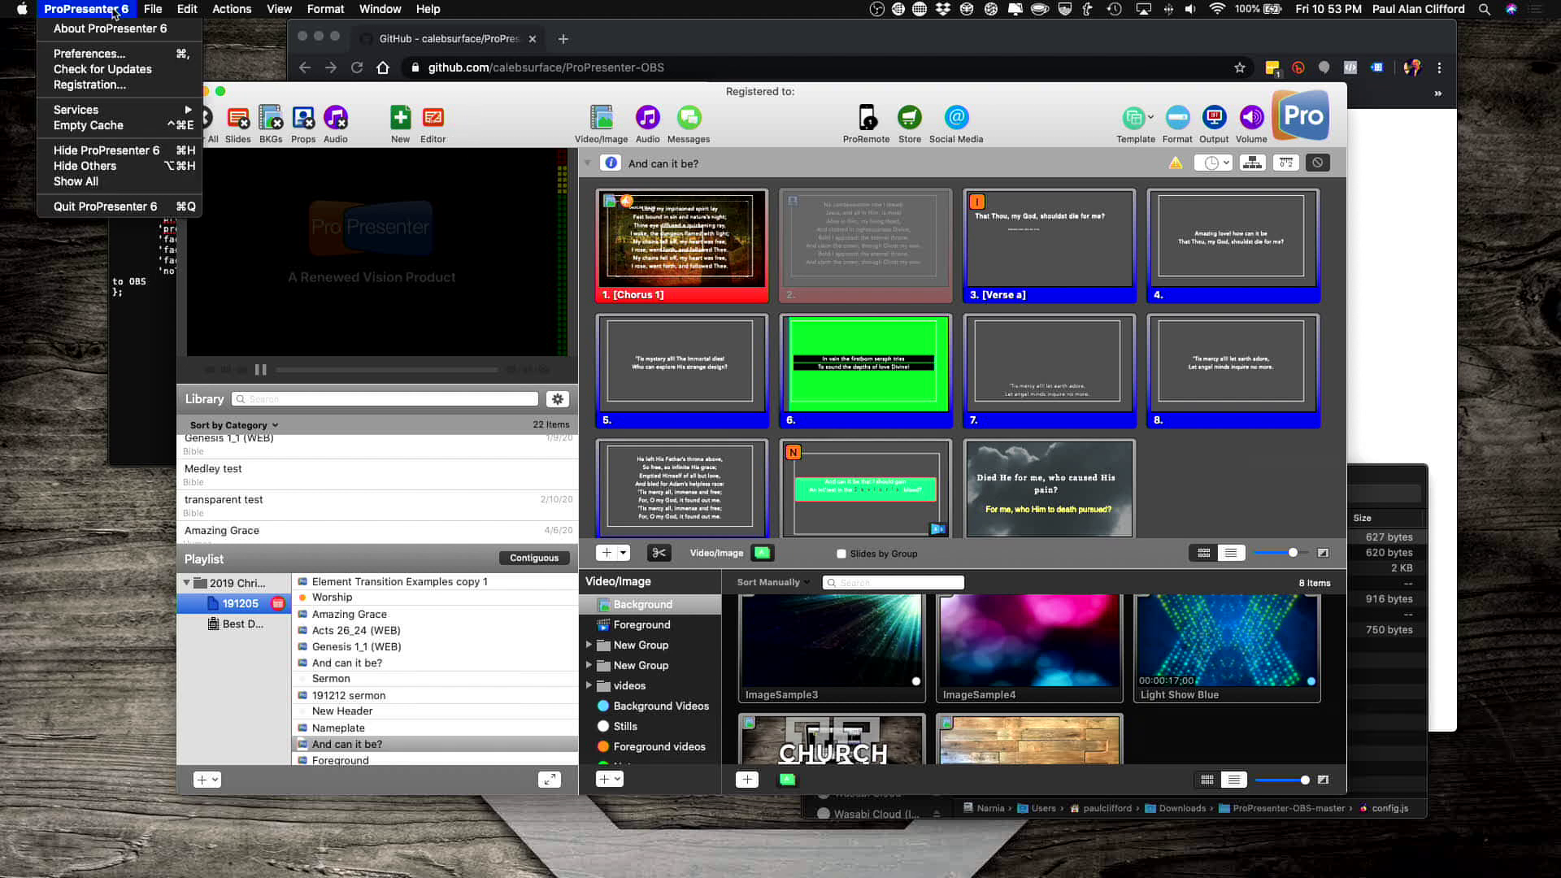
{"action": "left_click", "coordinate": [113, 54]}
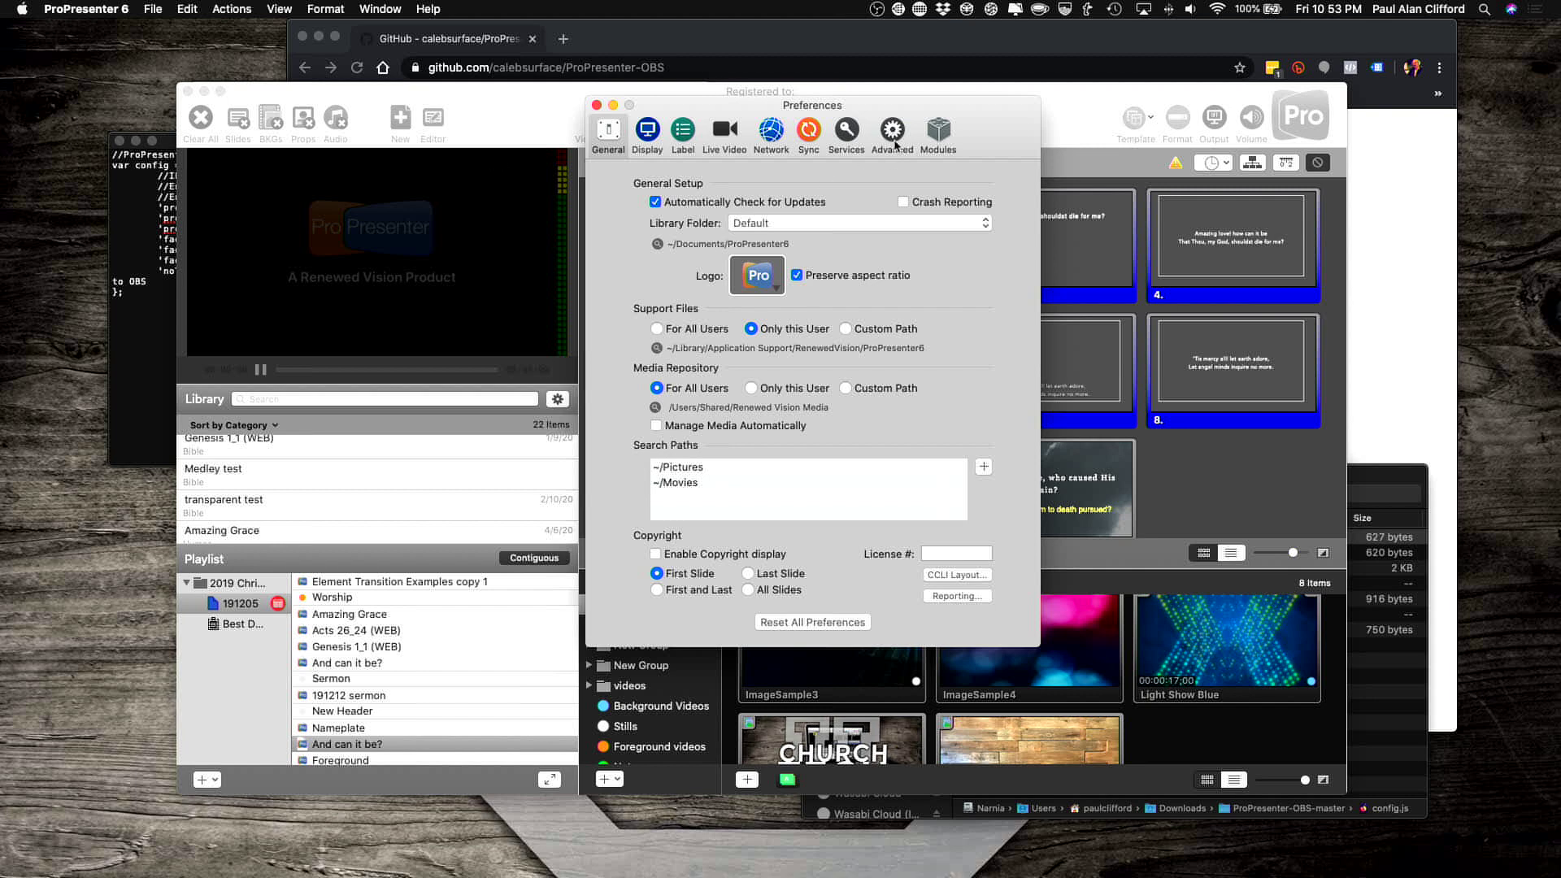
{"action": "left_click", "coordinate": [770, 130]}
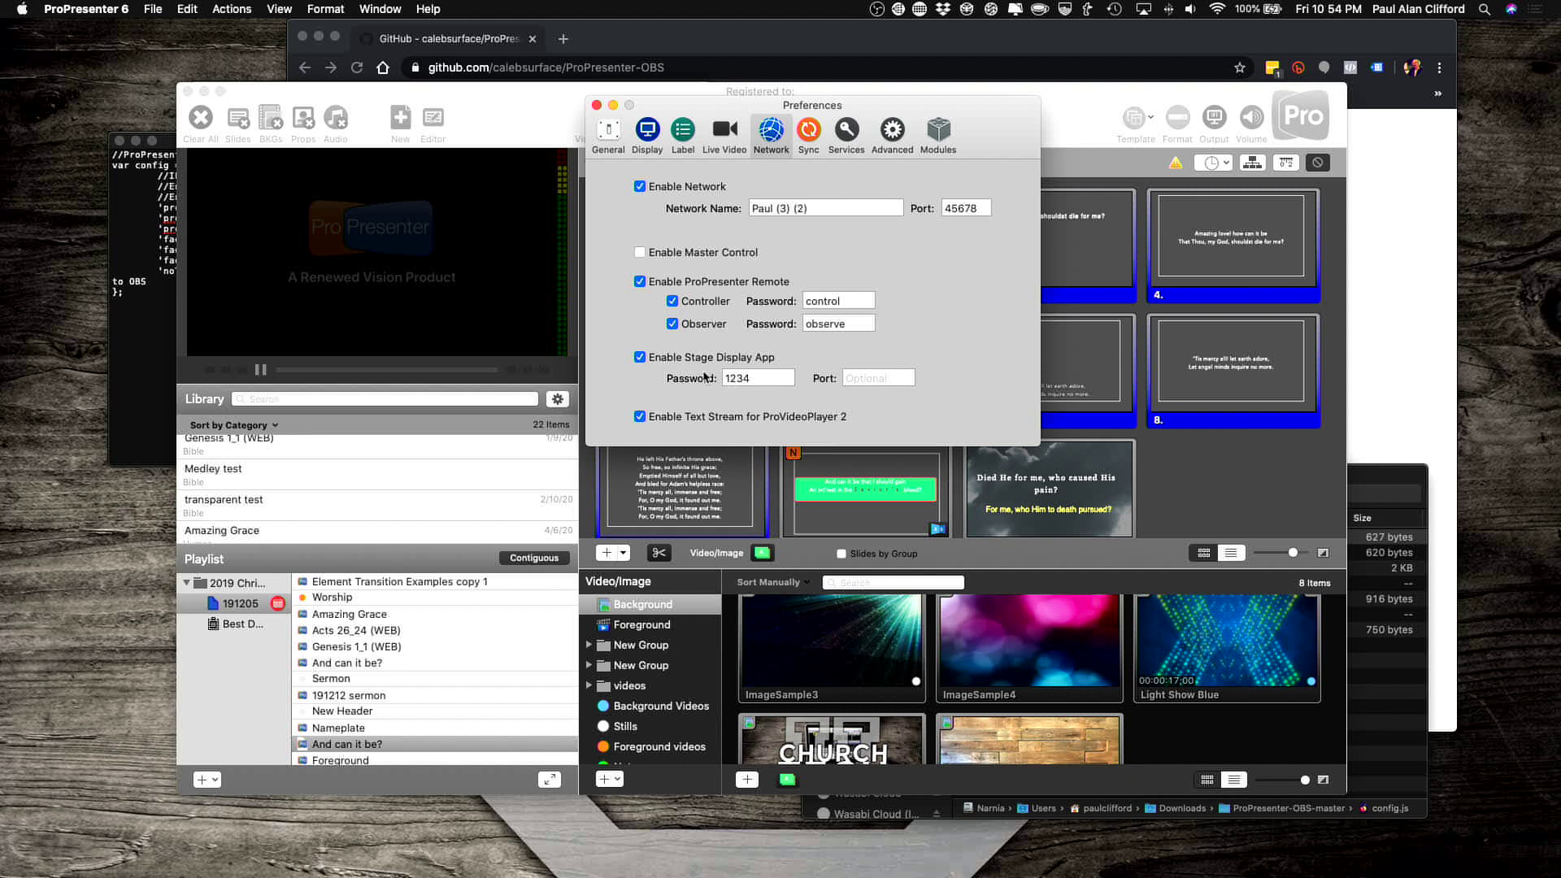
{"action": "left_click", "coordinate": [143, 324]}
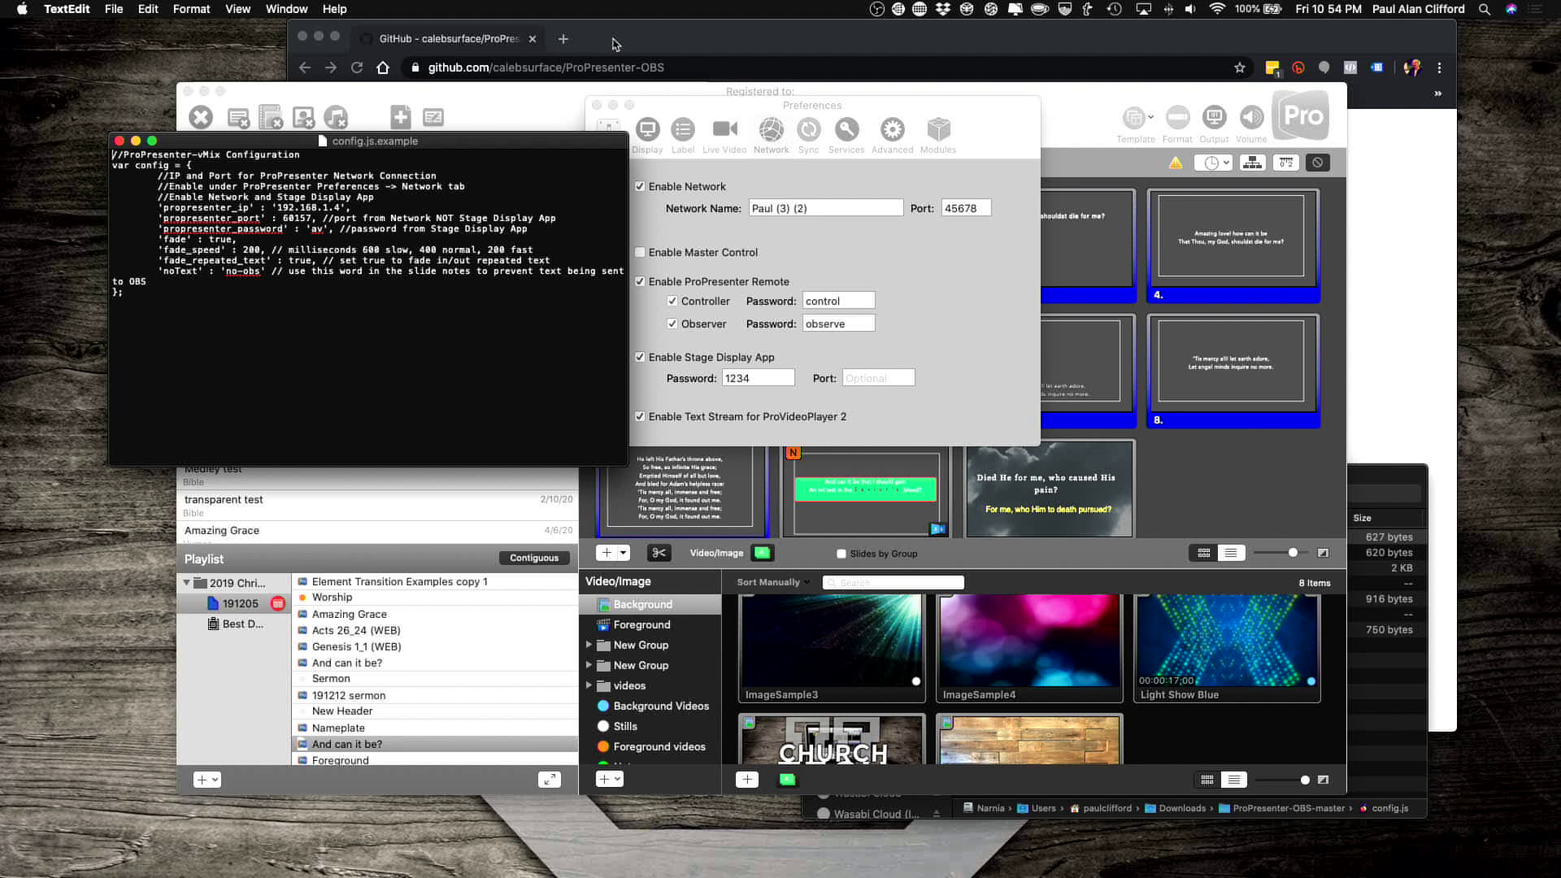
Close config.js.example, keeping config.js at 127.0.0.1 and port 45678 beside ProPresenter's Network preferences.
{"action": "key", "text": "super+Tab"}
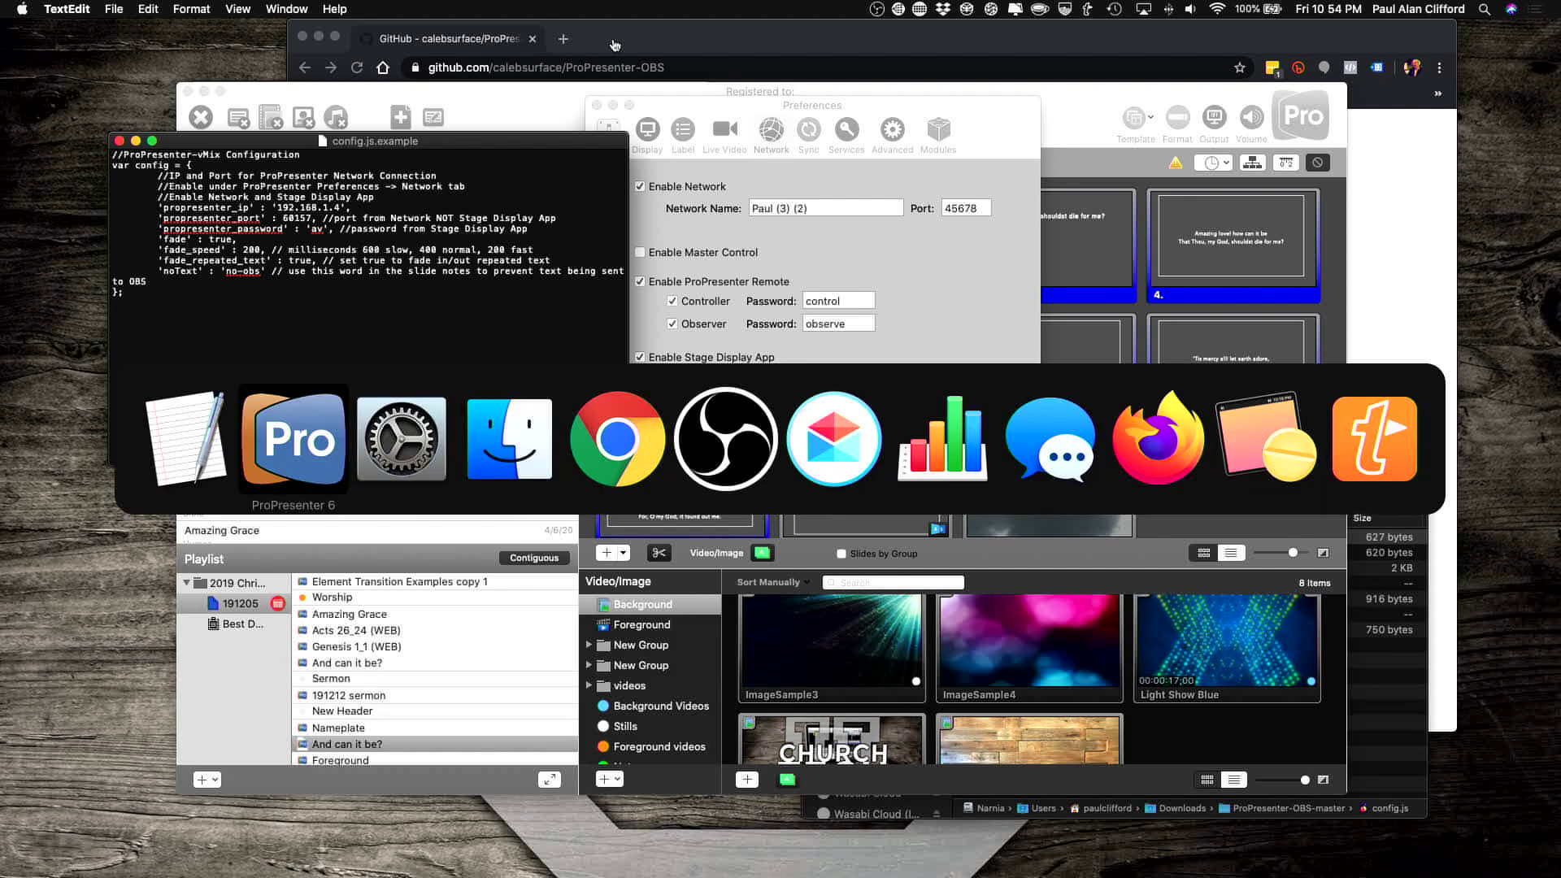
{"action": "key", "text": "super+Tab"}
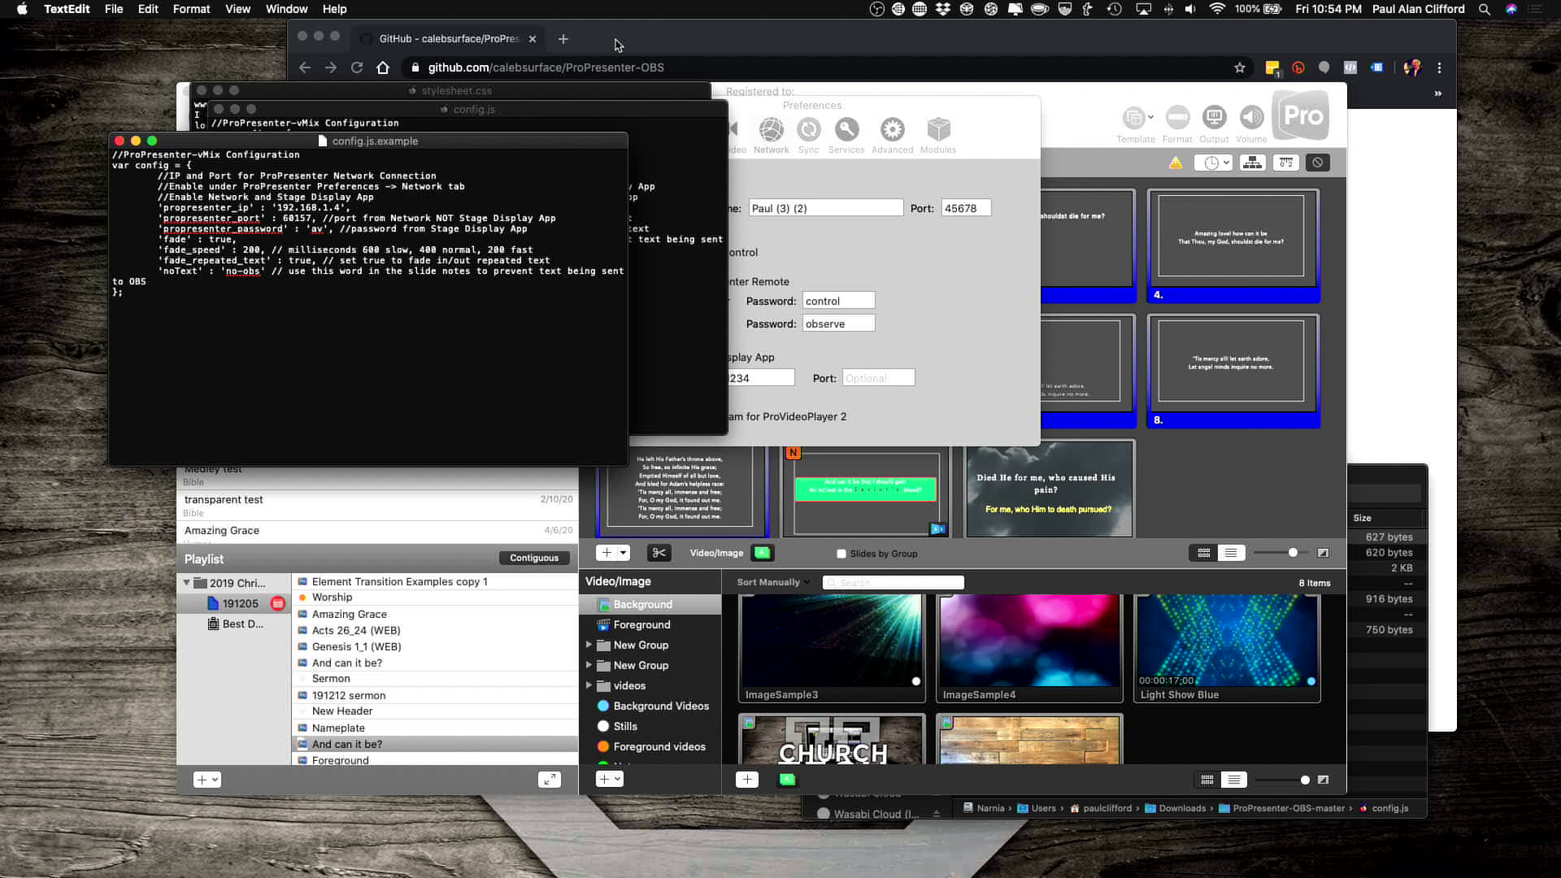
{"action": "left_click", "coordinate": [498, 110]}
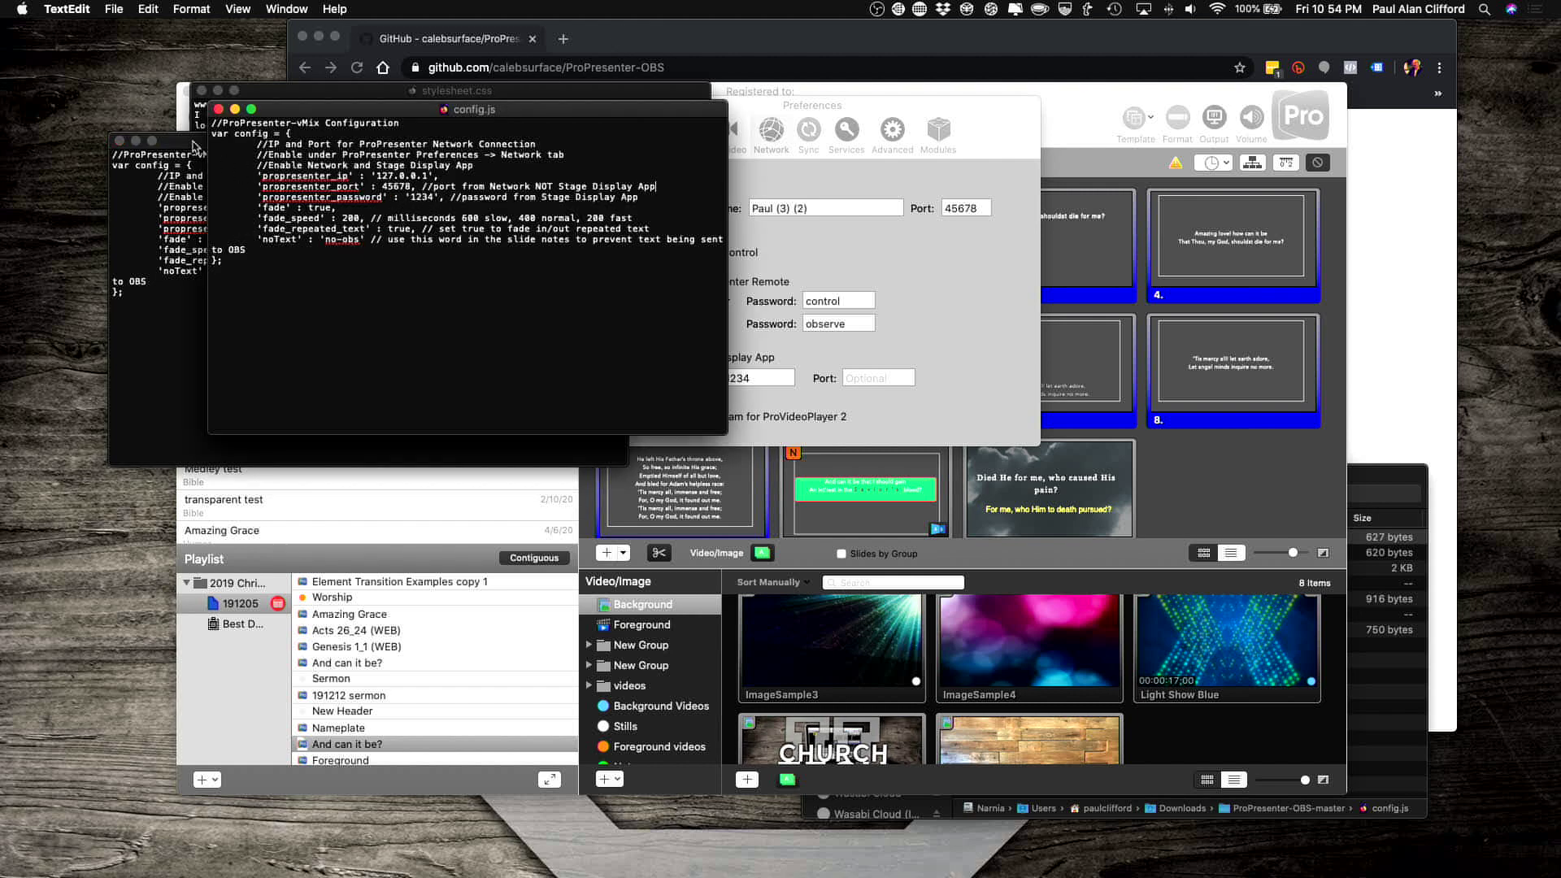
{"action": "left_click", "coordinate": [133, 140]}
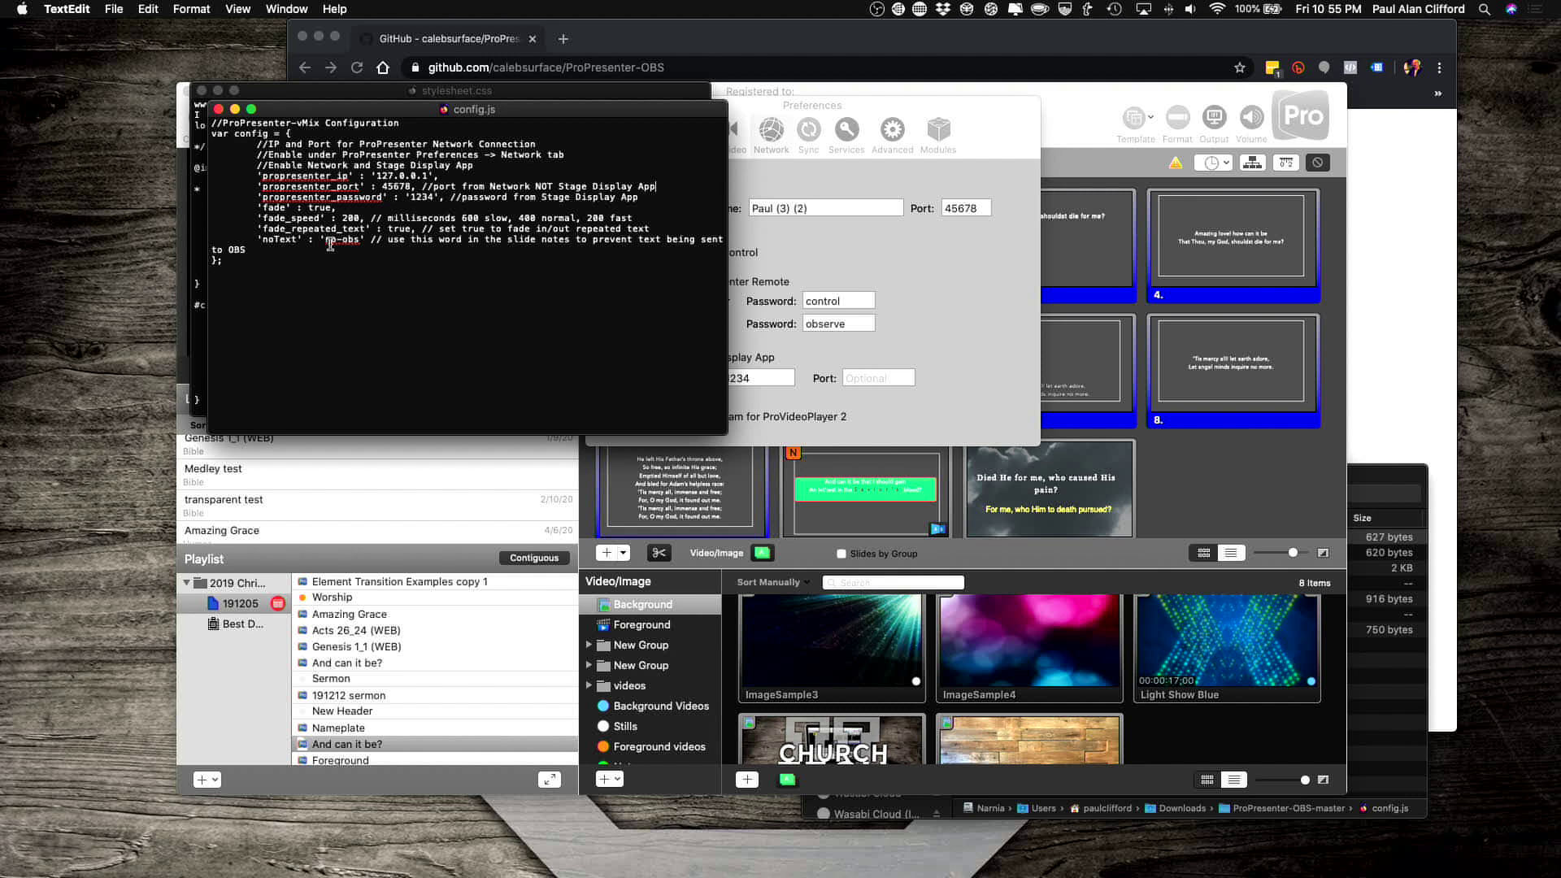
{"action": "left_click", "coordinate": [328, 241]}
{"action": "left_click", "coordinate": [802, 111]}
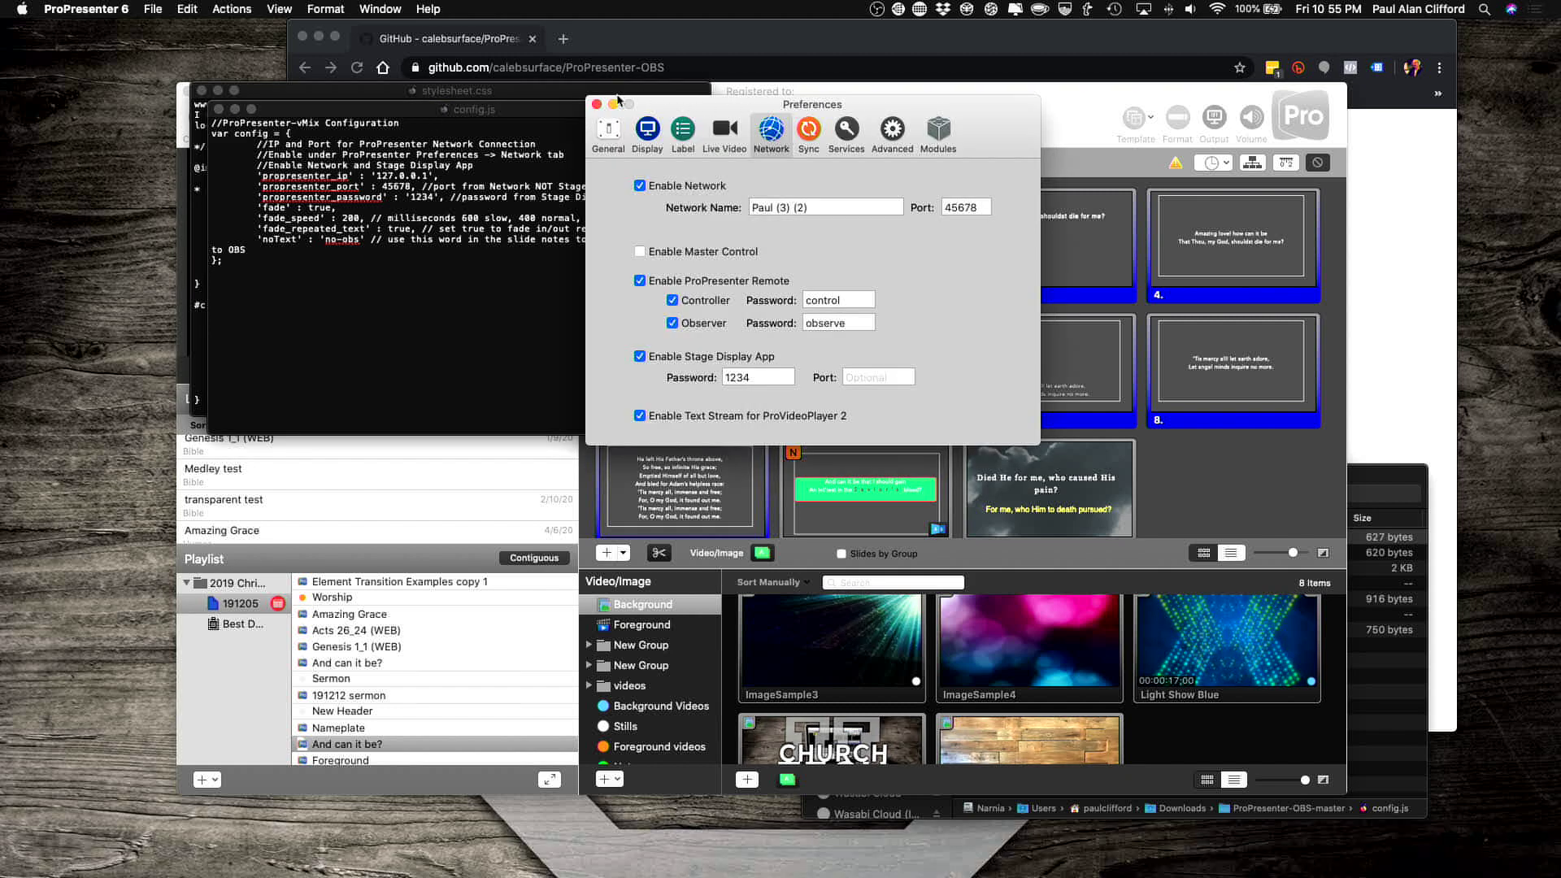
Close Preferences, send slide 5 'Tis mystery all! The Immortal dies!' live, and switch to OBS.
{"action": "left_click", "coordinate": [597, 105]}
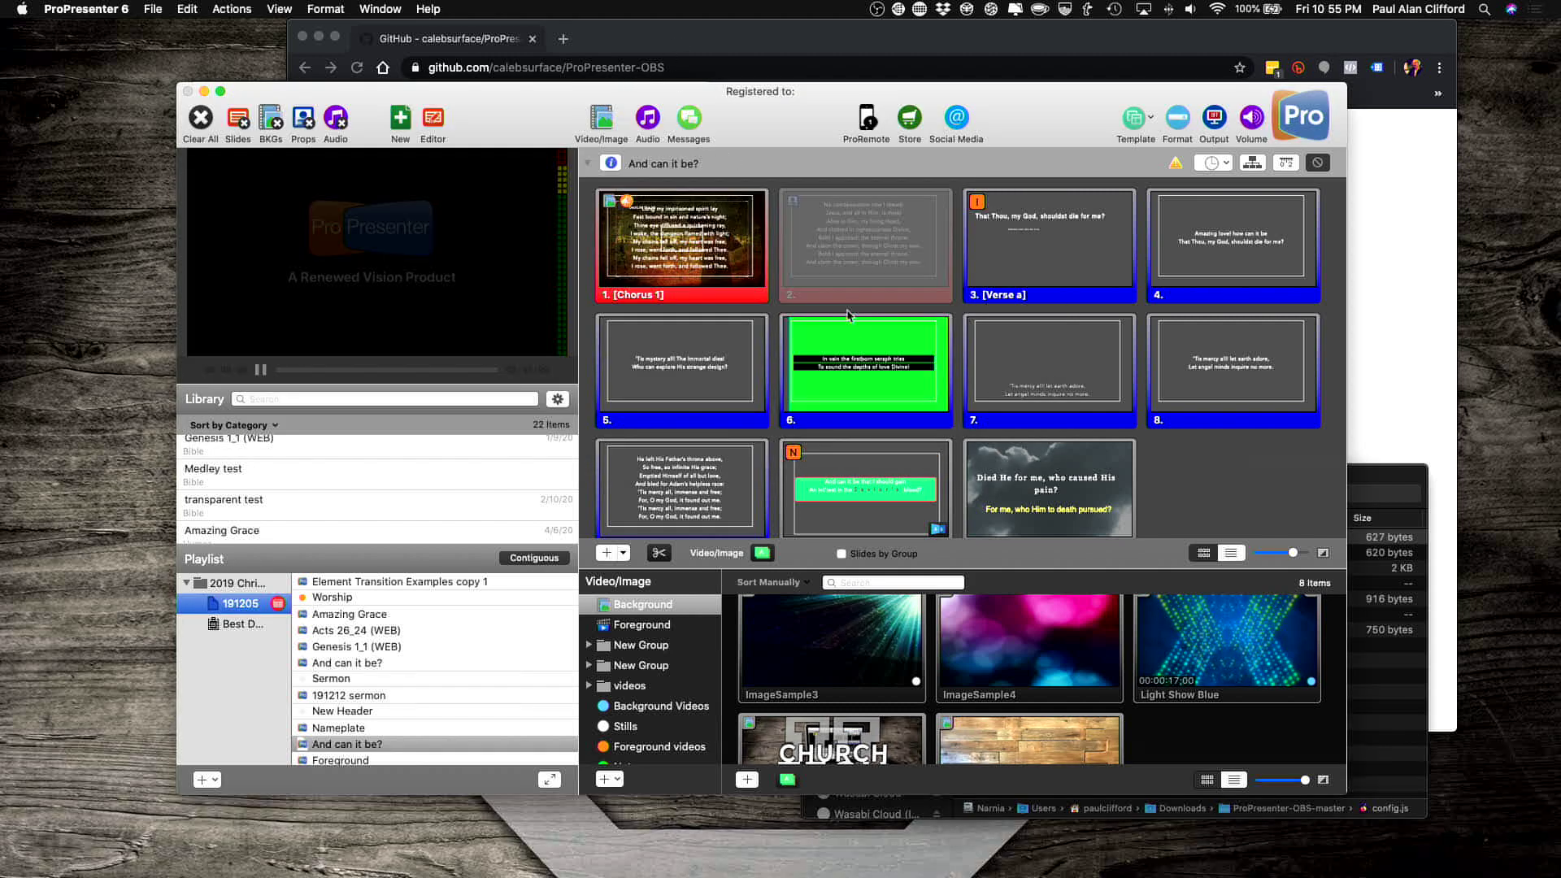
{"action": "left_click", "coordinate": [683, 356]}
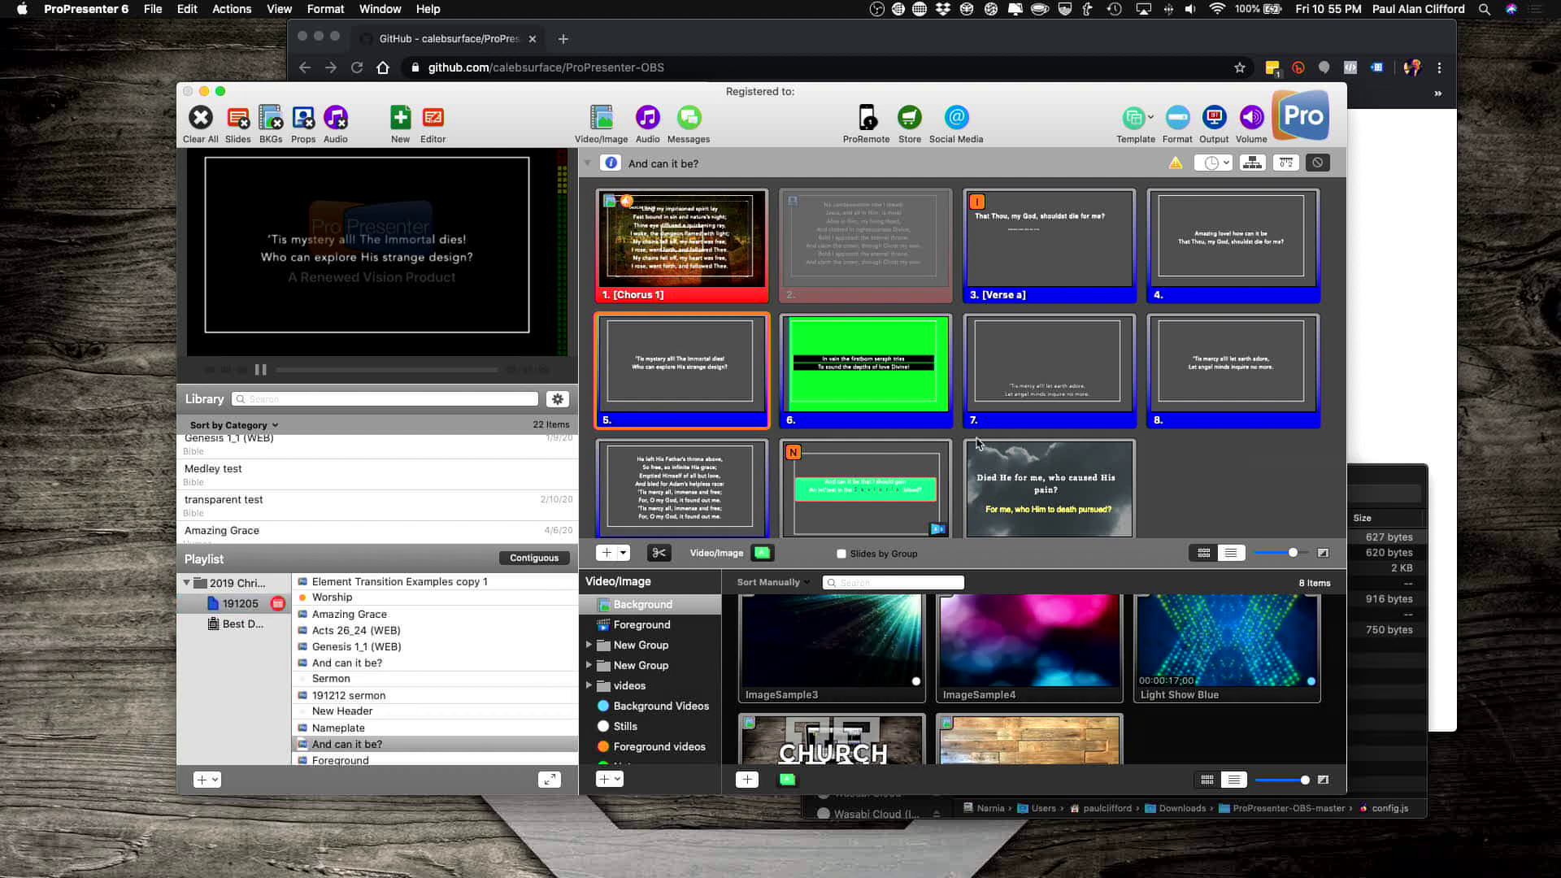
{"action": "key", "text": "super+Tab"}
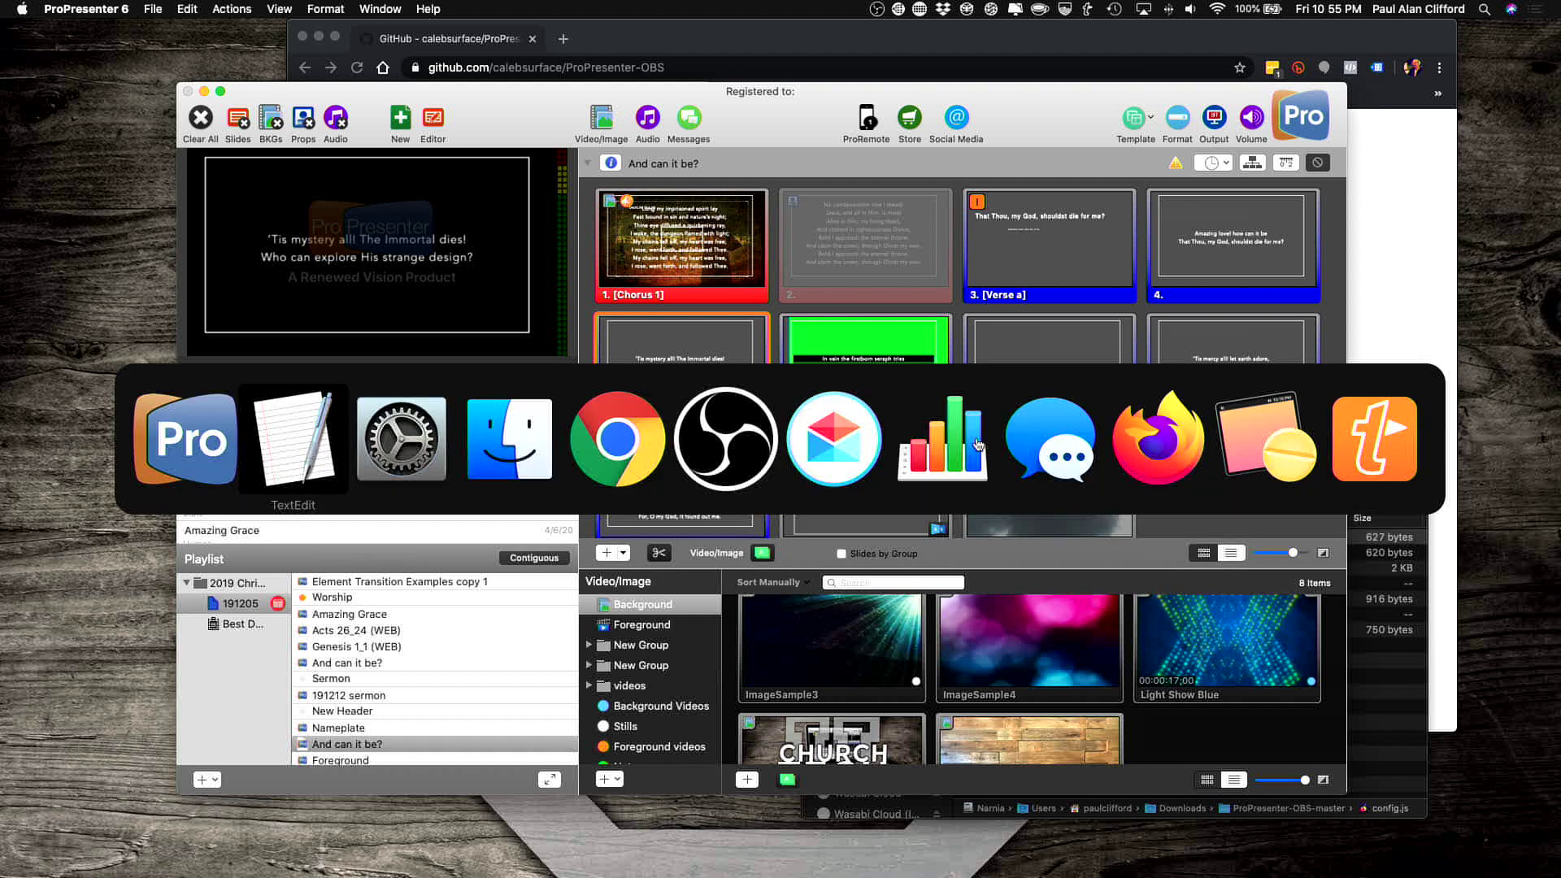
{"action": "key", "text": "super+Tab"}
{"action": "key", "text": "super+Tab"}
{"action": "key", "text": "super+Tab"}
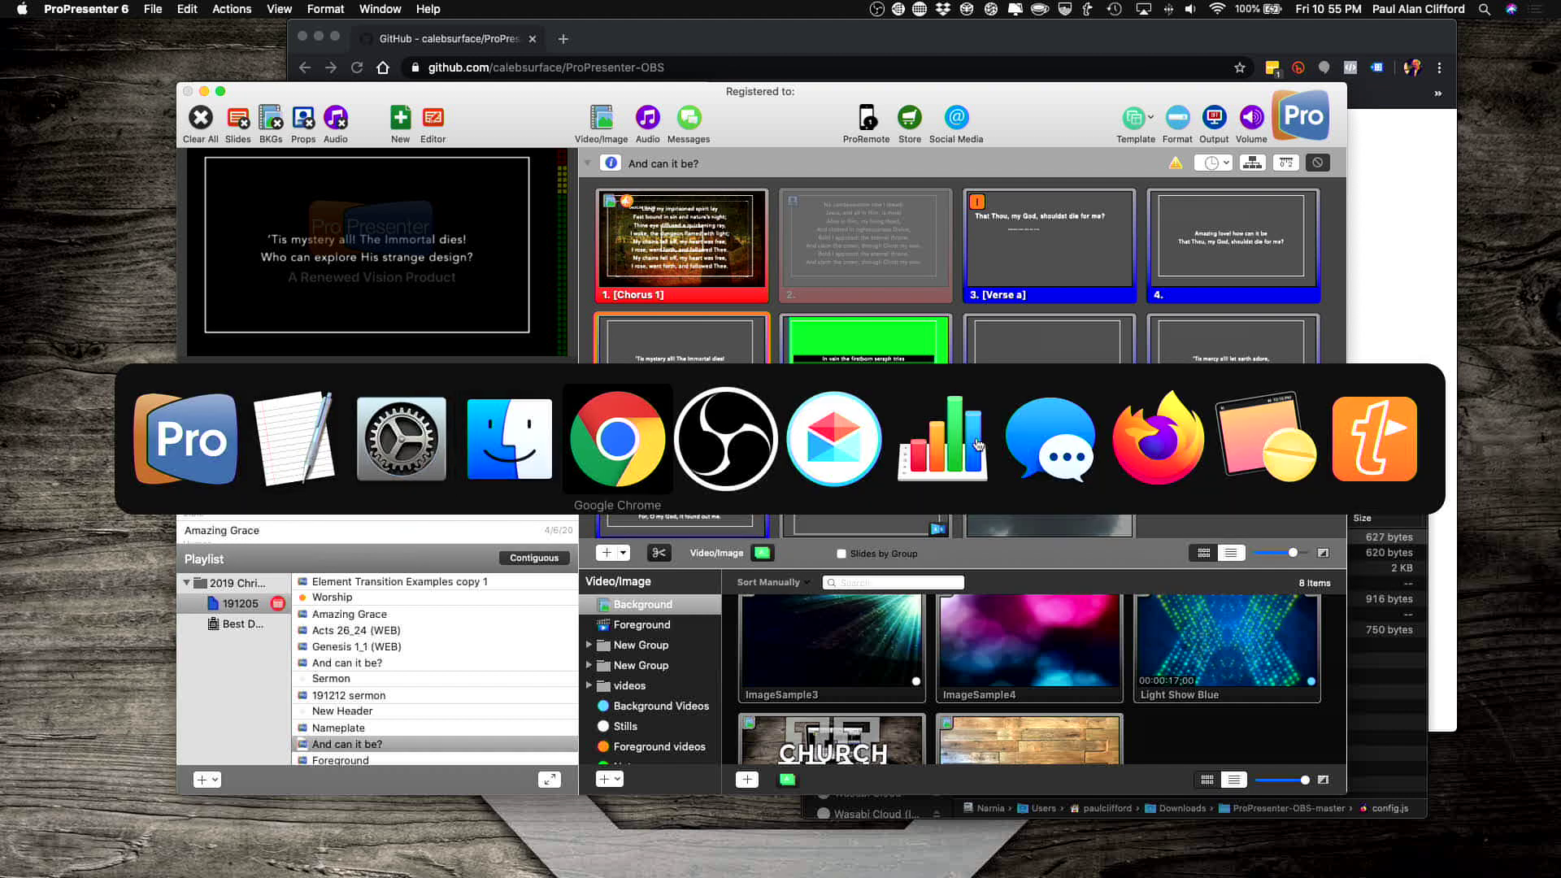
{"action": "key", "text": "super+Tab"}
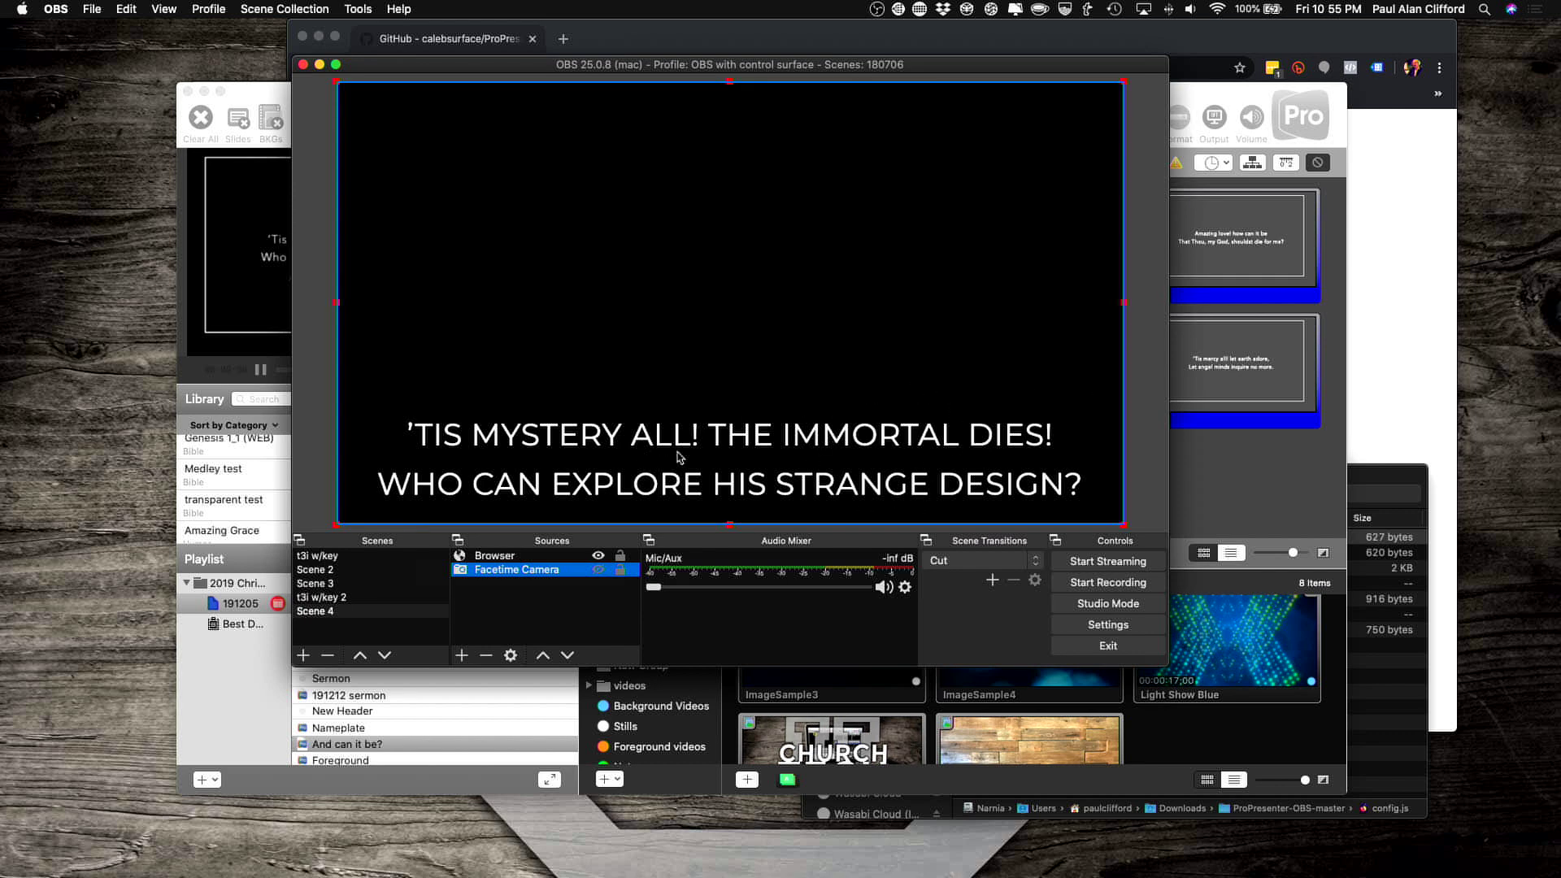
Move OBS right beside ProPresenter, then toggle the Facetime Camera source on and back off.
{"action": "left_click_drag", "start_coordinate": [520, 64], "coordinate": [774, 79]}
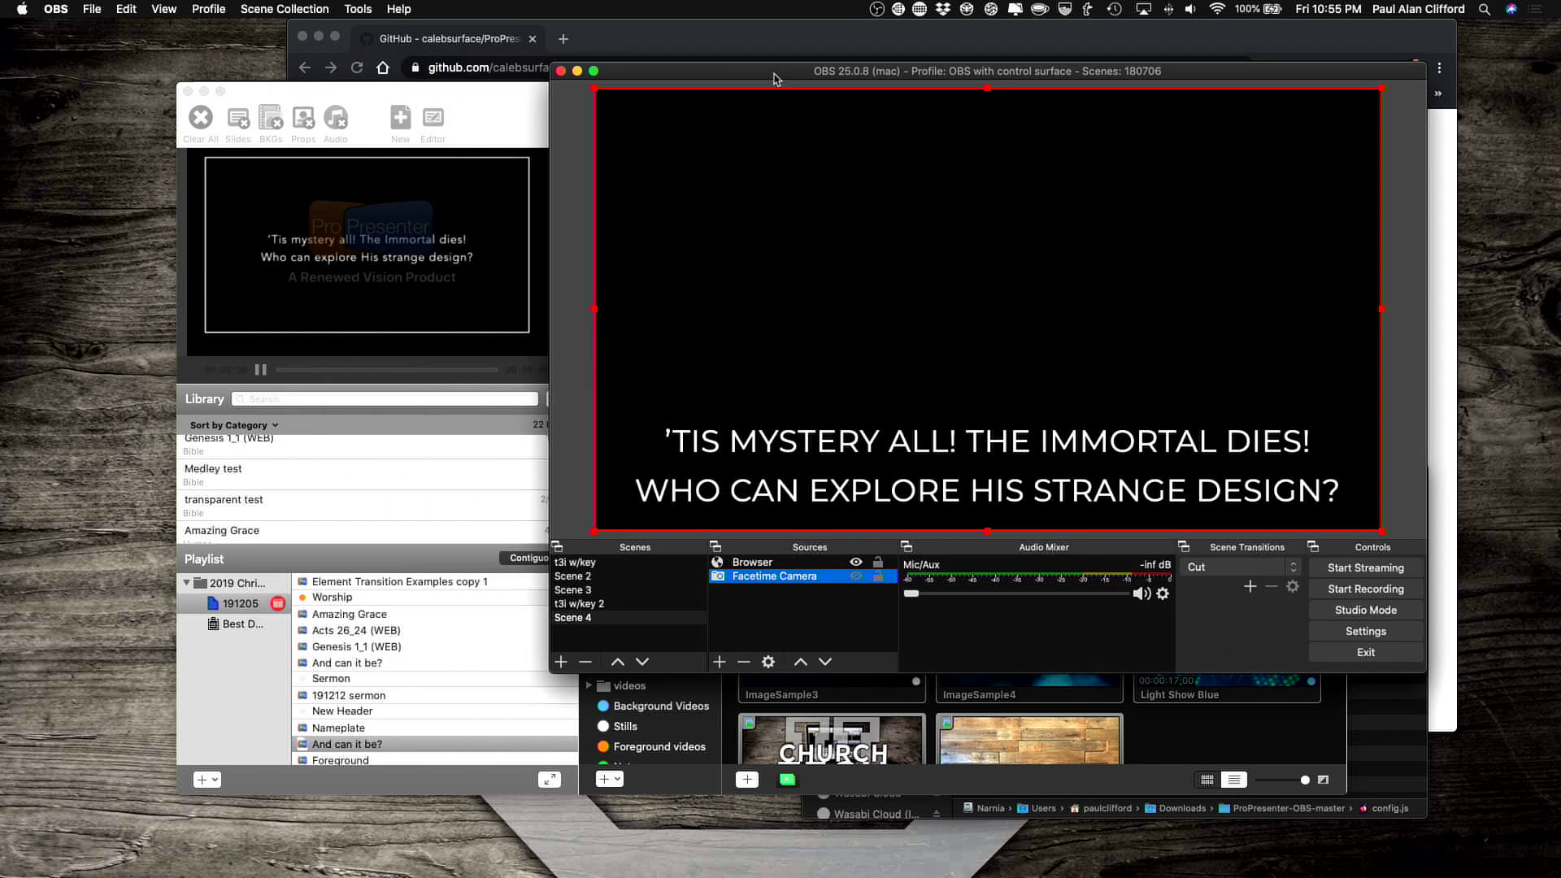
{"action": "left_click", "coordinate": [856, 577]}
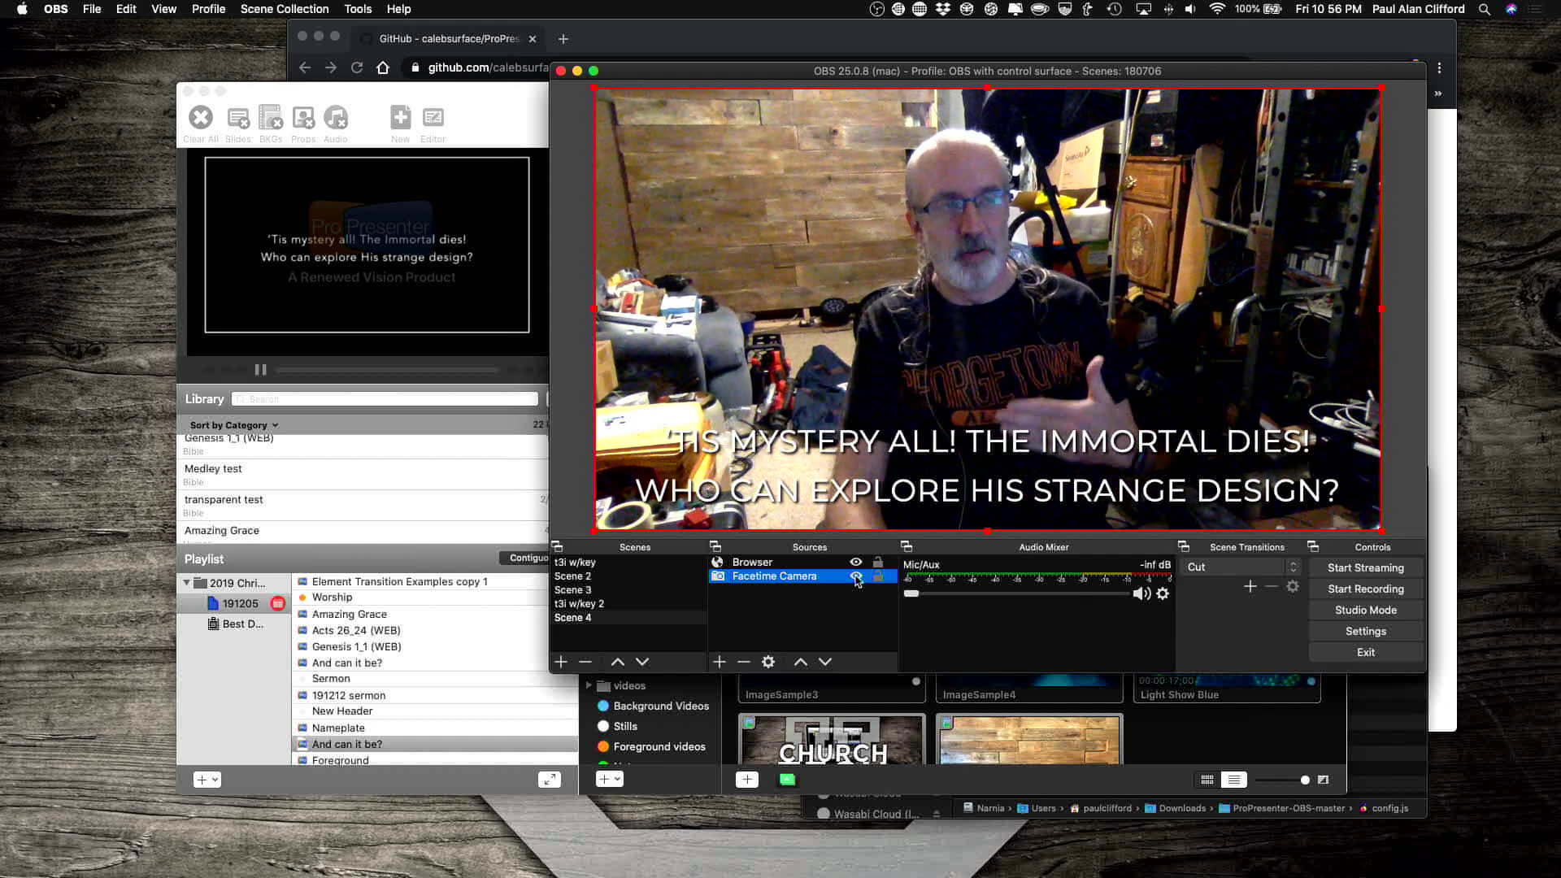
{"action": "left_click", "coordinate": [856, 577]}
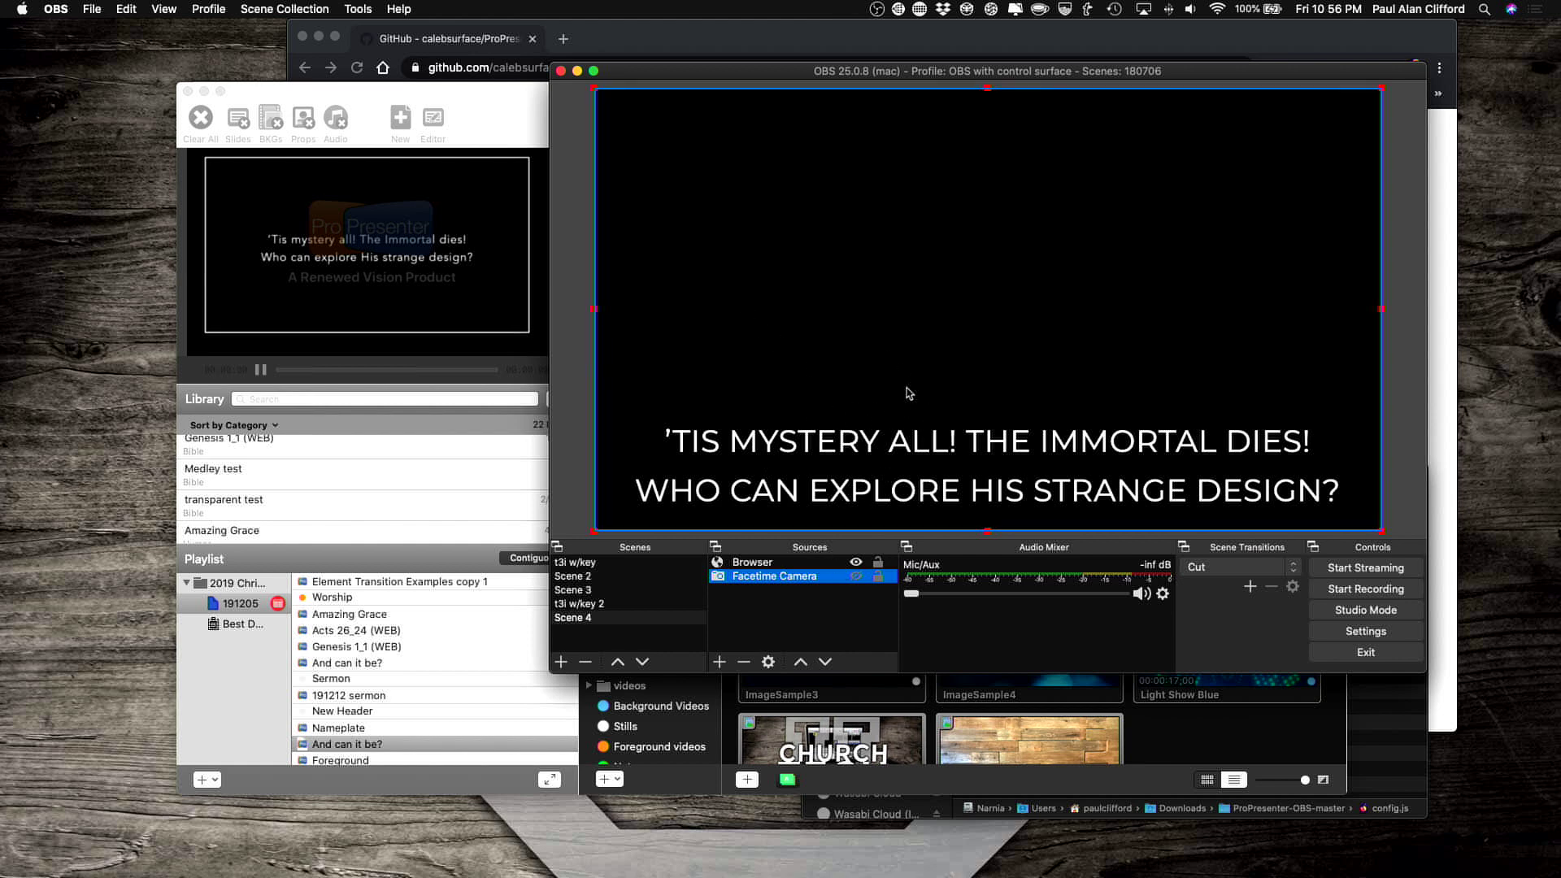
Cut the text-transform: uppercase line from stylesheet.css in TextEdit and save the file.
{"action": "key", "text": "super+Tab"}
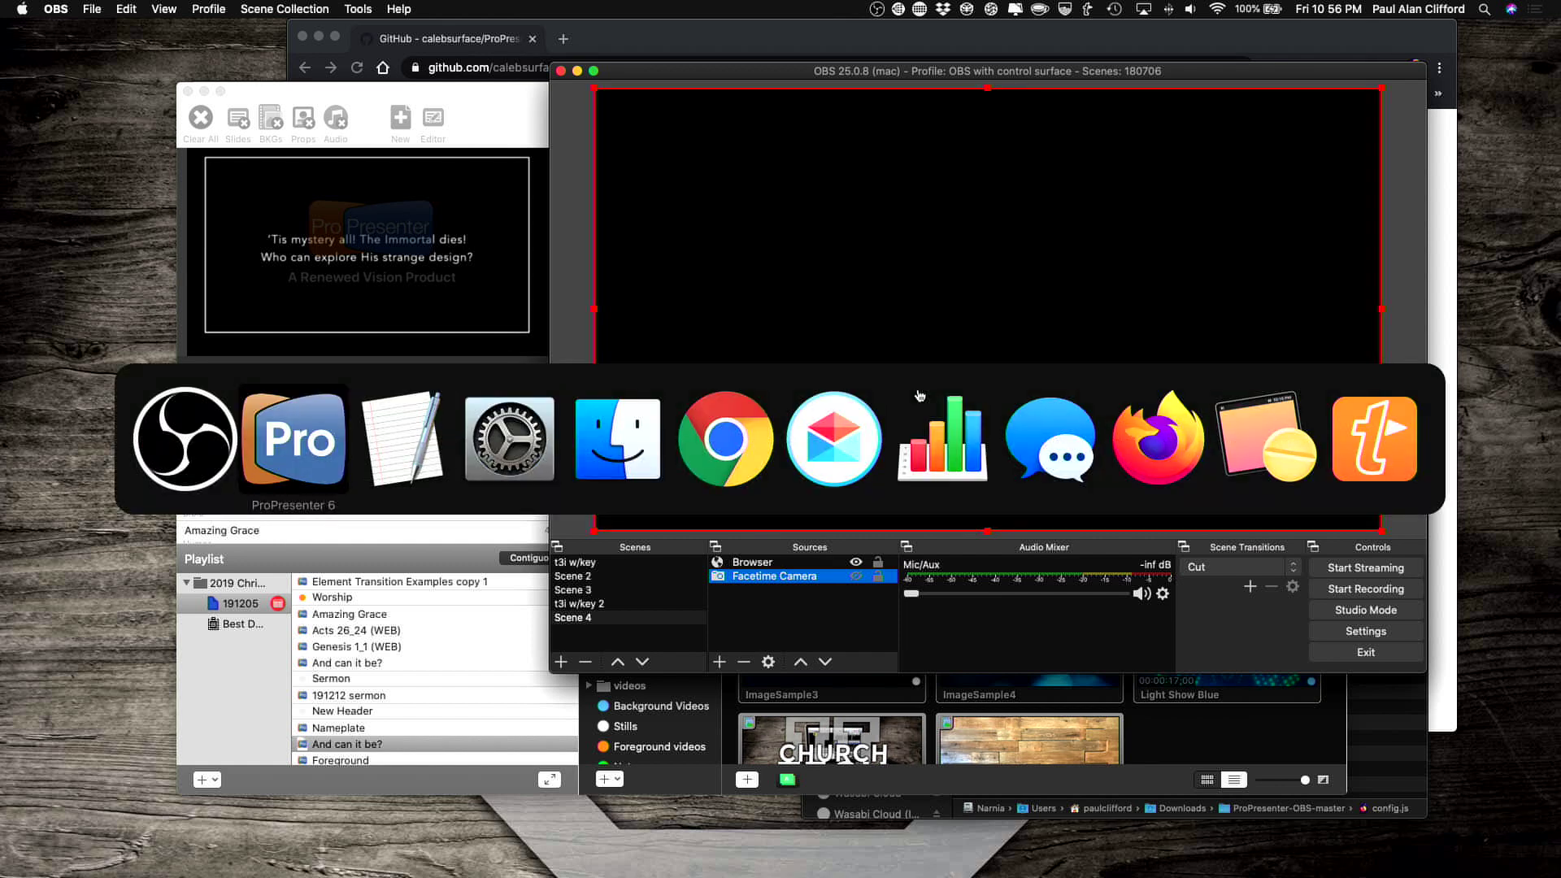
{"action": "key", "text": "super+Tab"}
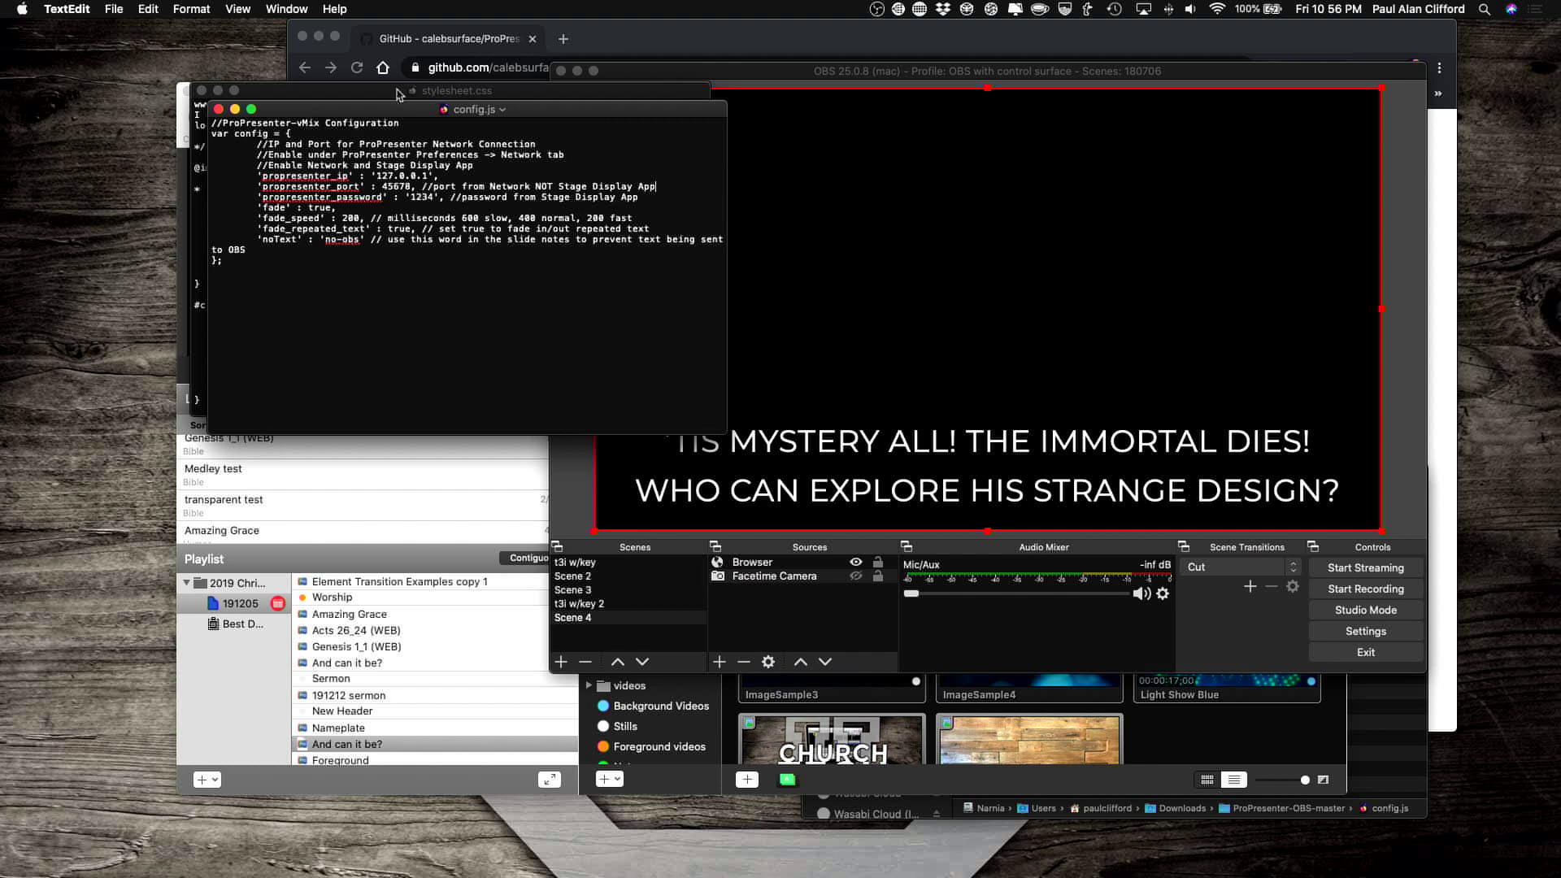
{"action": "left_click", "coordinate": [395, 93]}
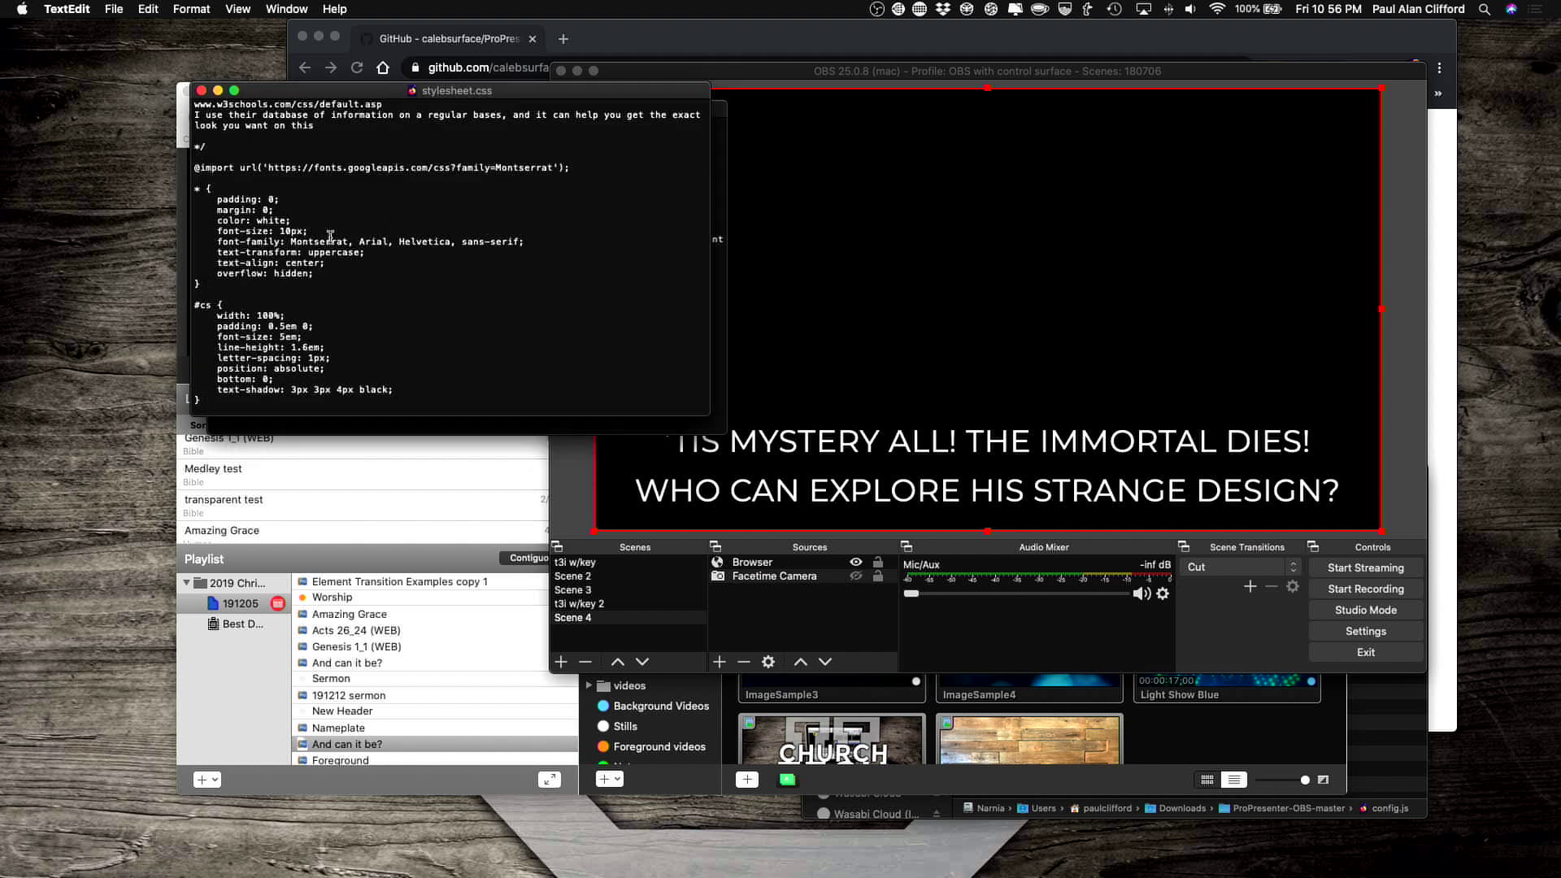
{"action": "left_click_drag", "start_coordinate": [370, 252], "coordinate": [218, 255]}
{"action": "key", "text": "super+x"}
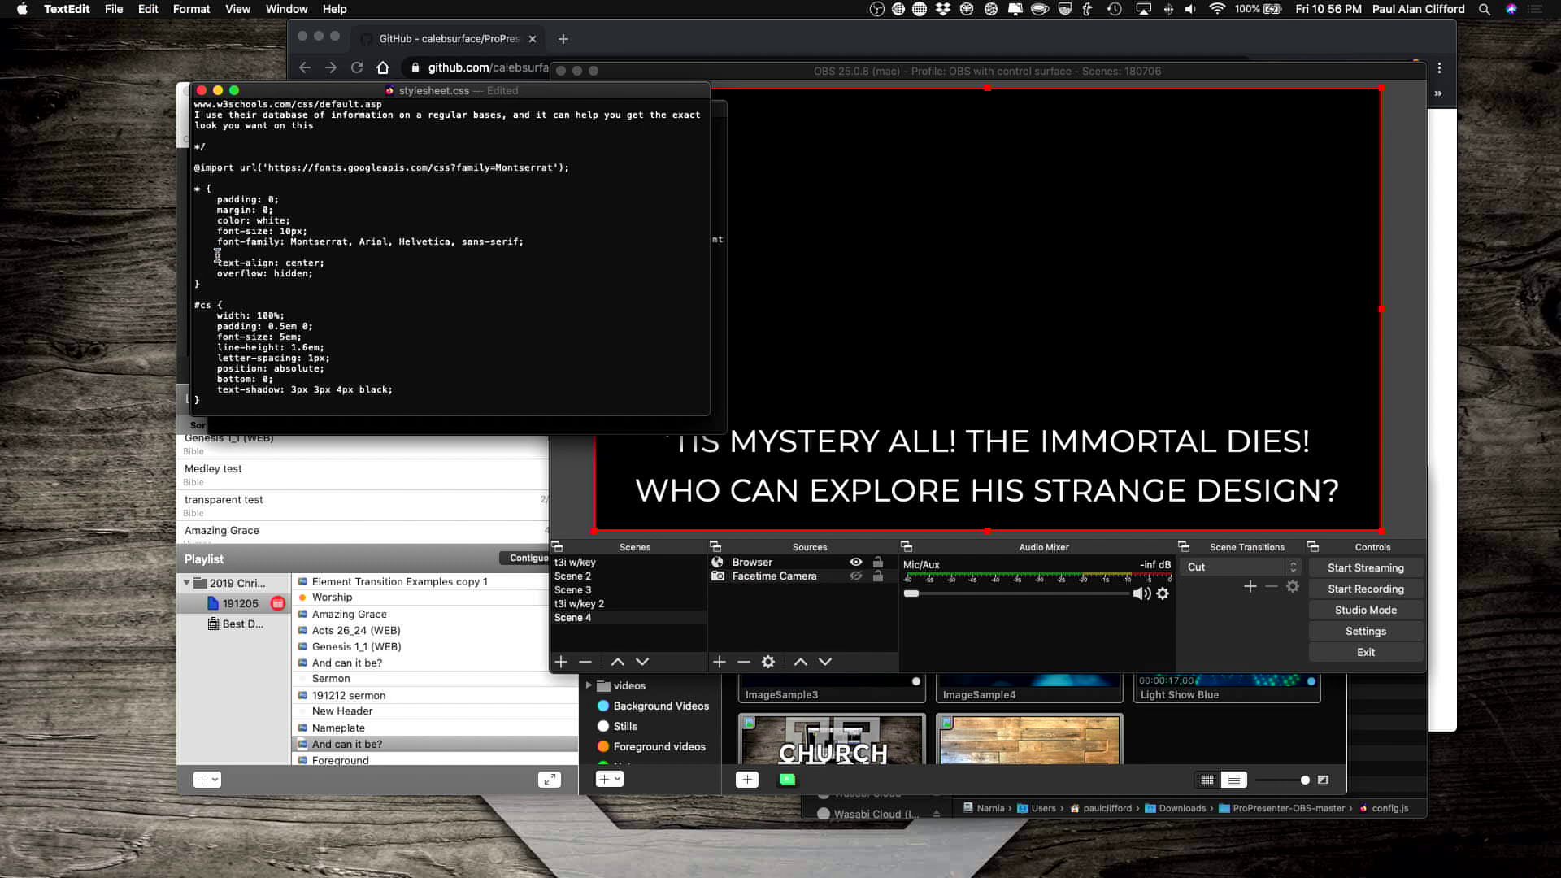
{"action": "key", "text": "super+s"}
{"action": "left_click", "coordinate": [658, 66]}
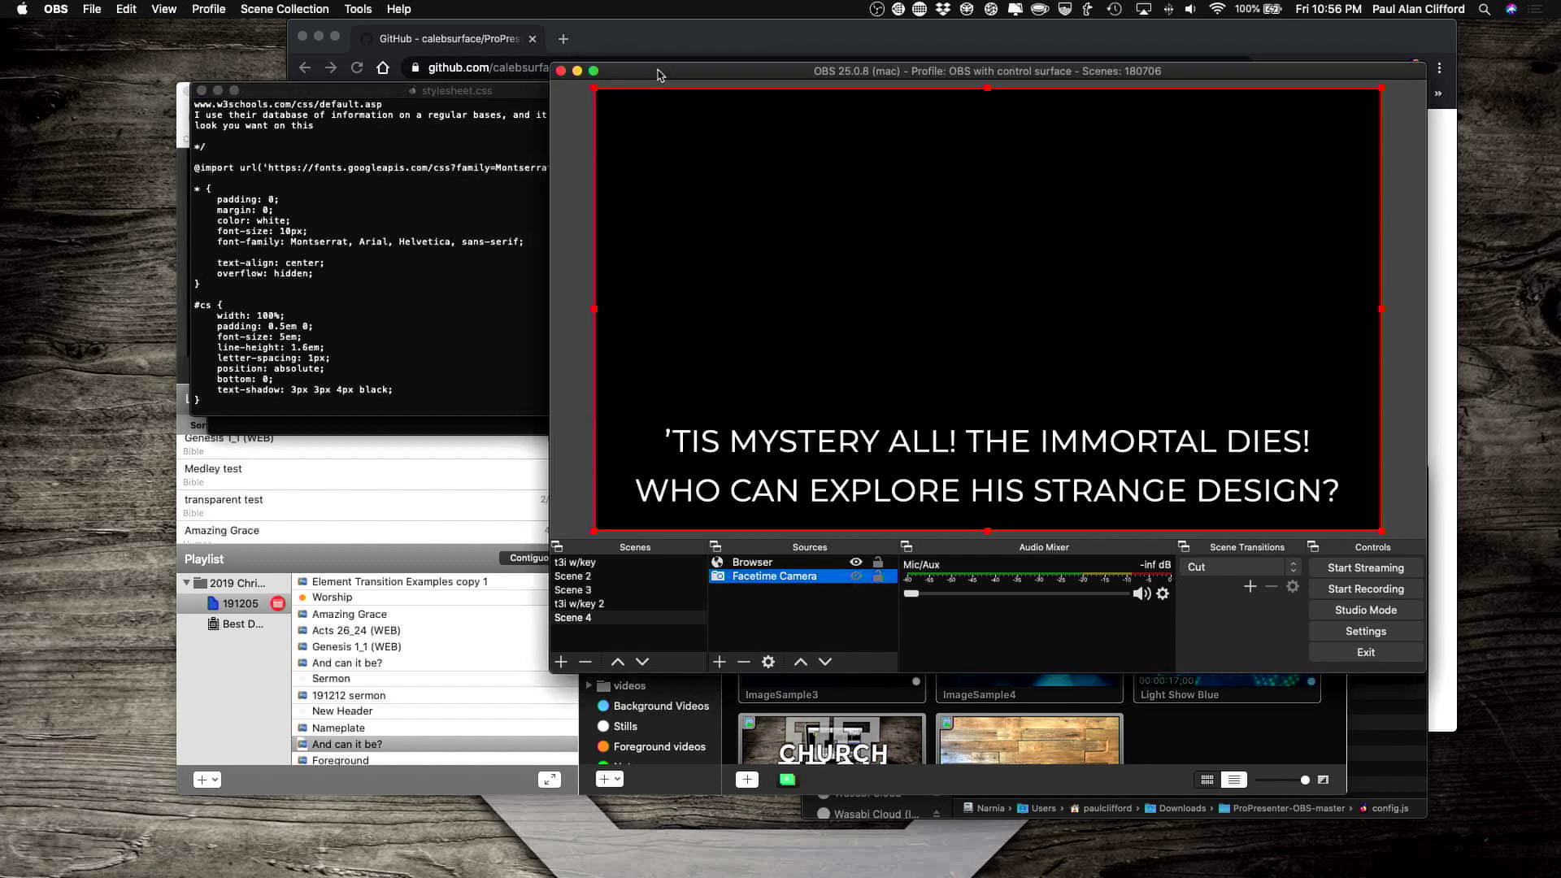
Select OBS Scene 4 and put ProPresenter's Verse a slide live, showing its lyric in mixed case.
{"action": "left_click", "coordinate": [589, 605]}
{"action": "left_click", "coordinate": [584, 619]}
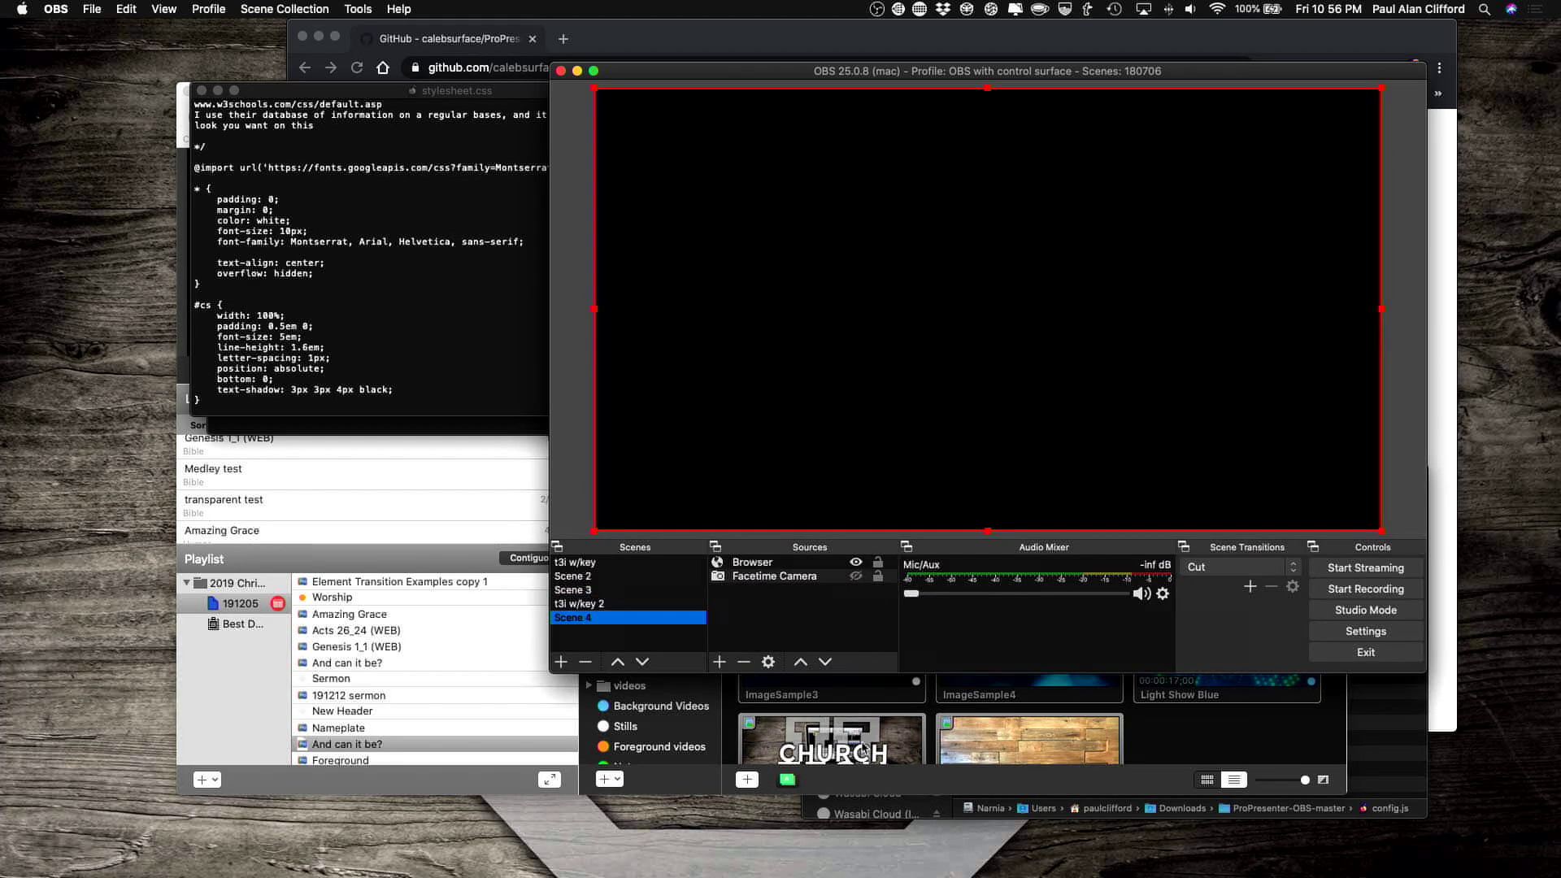
{"action": "left_click", "coordinate": [919, 786]}
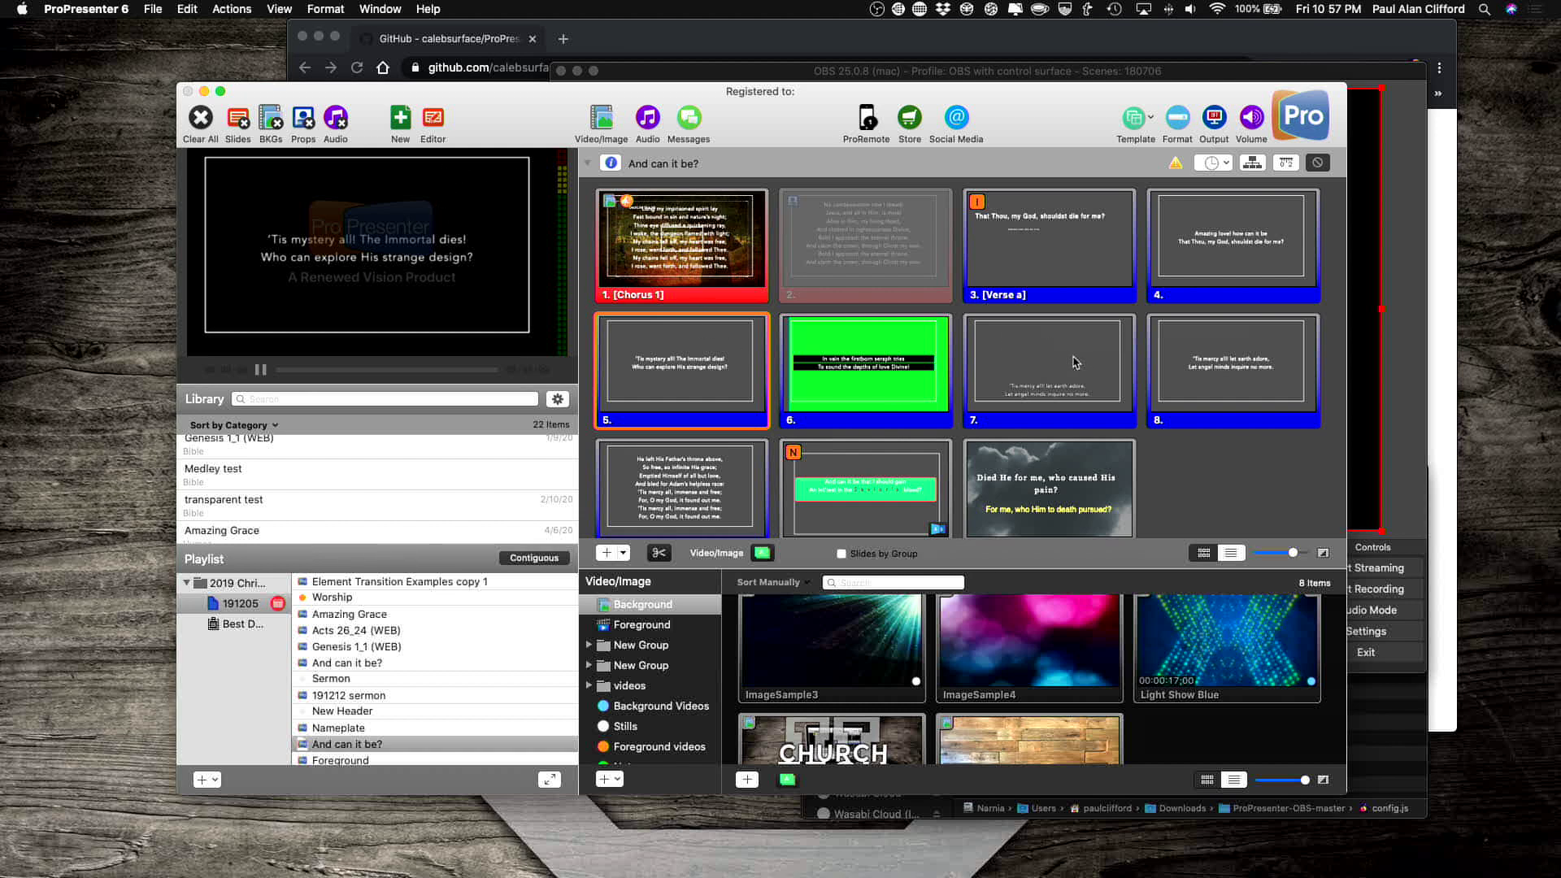
{"action": "left_click", "coordinate": [1028, 252]}
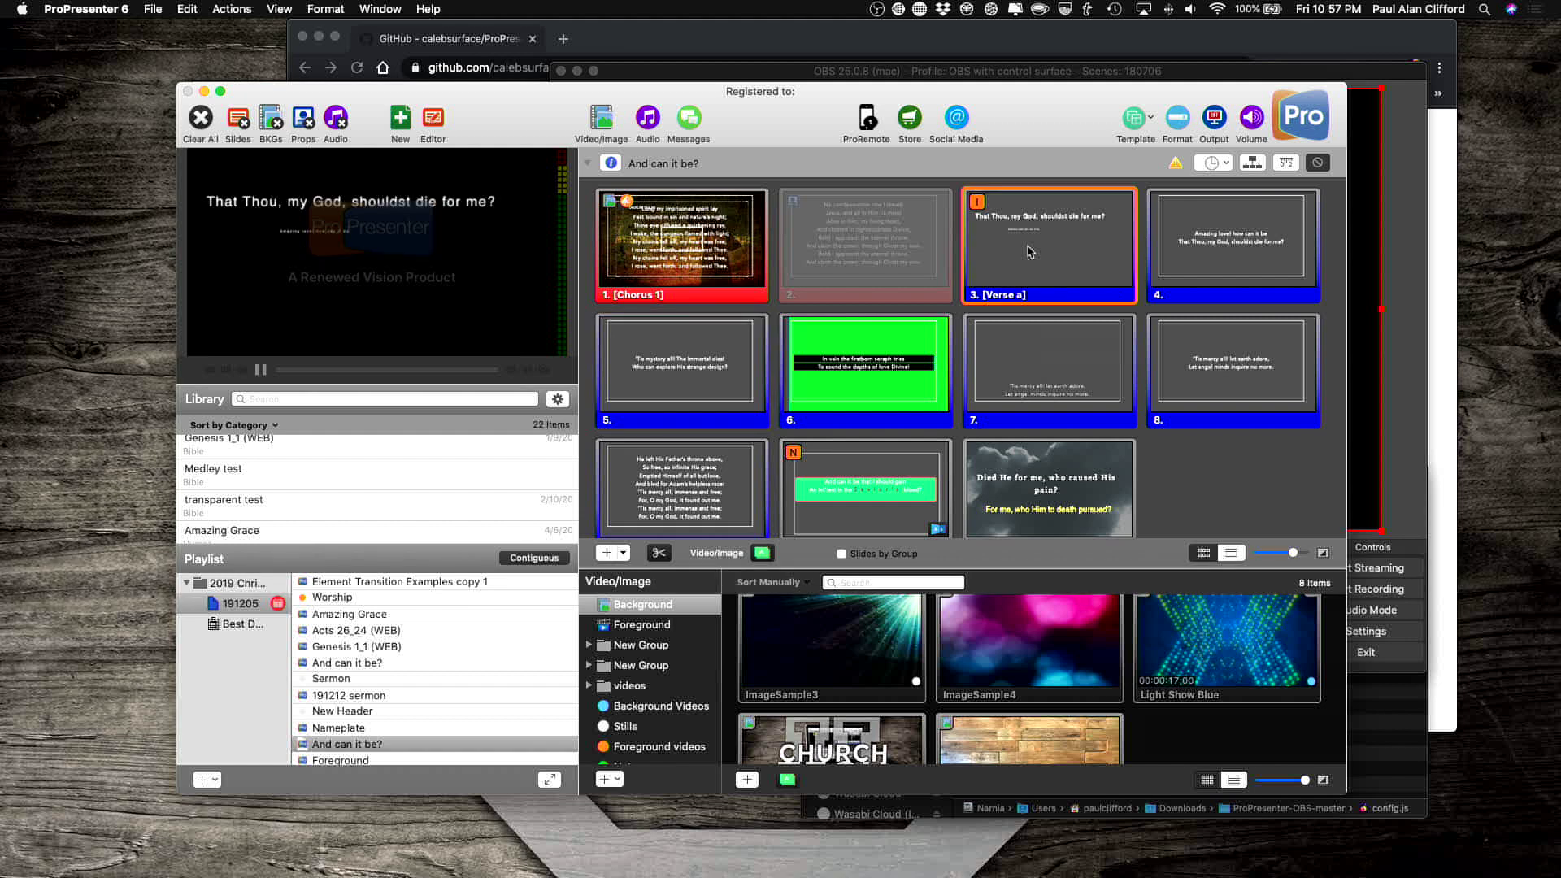
{"action": "key", "text": "super+Tab"}
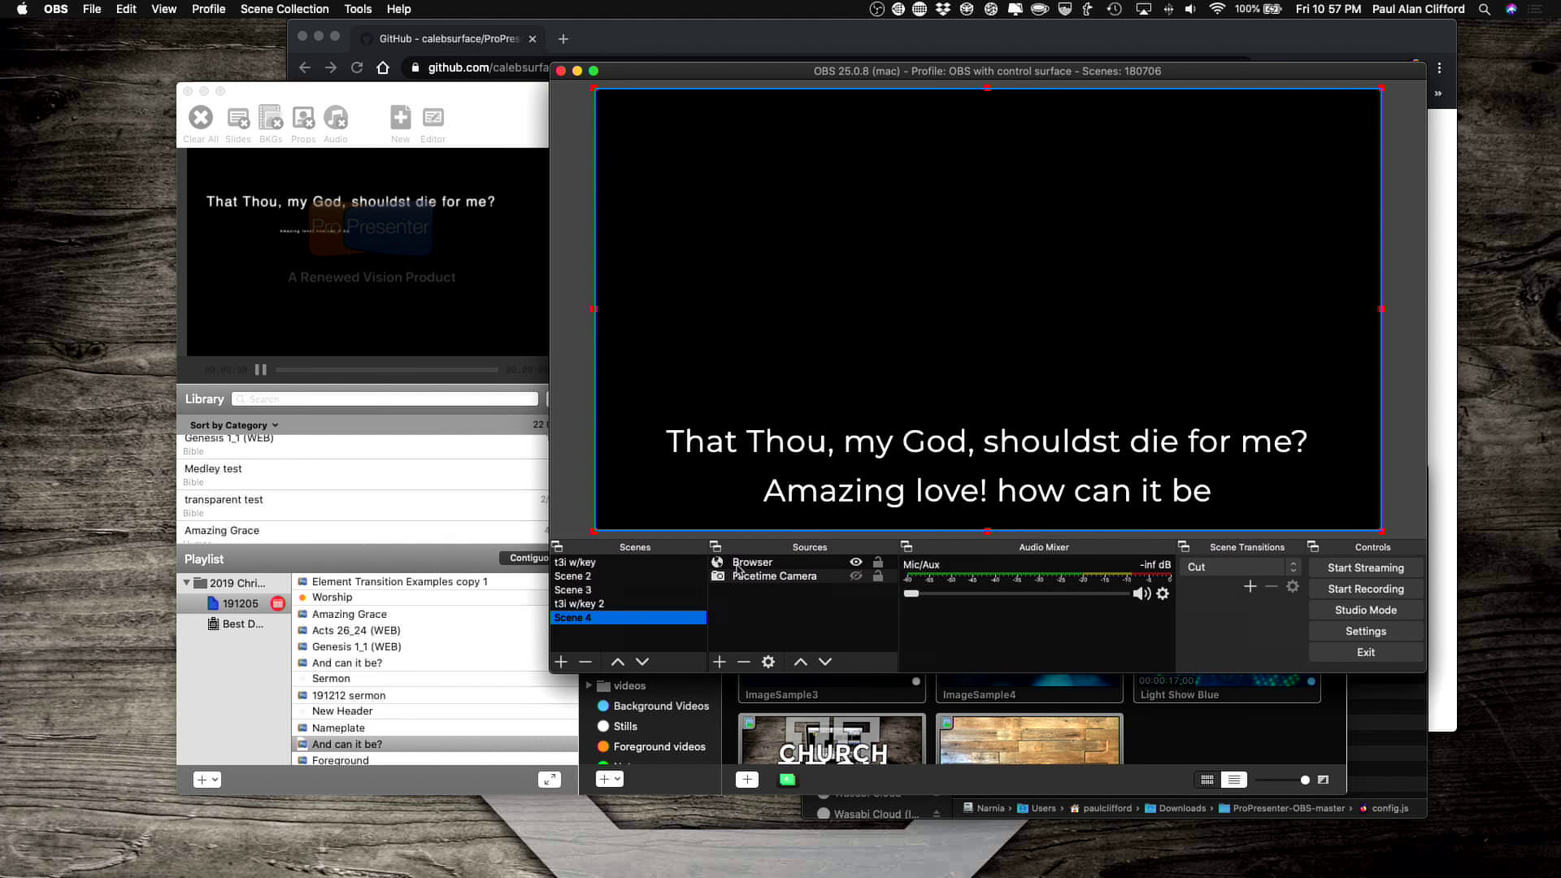
{"action": "left_click", "coordinate": [719, 662]}
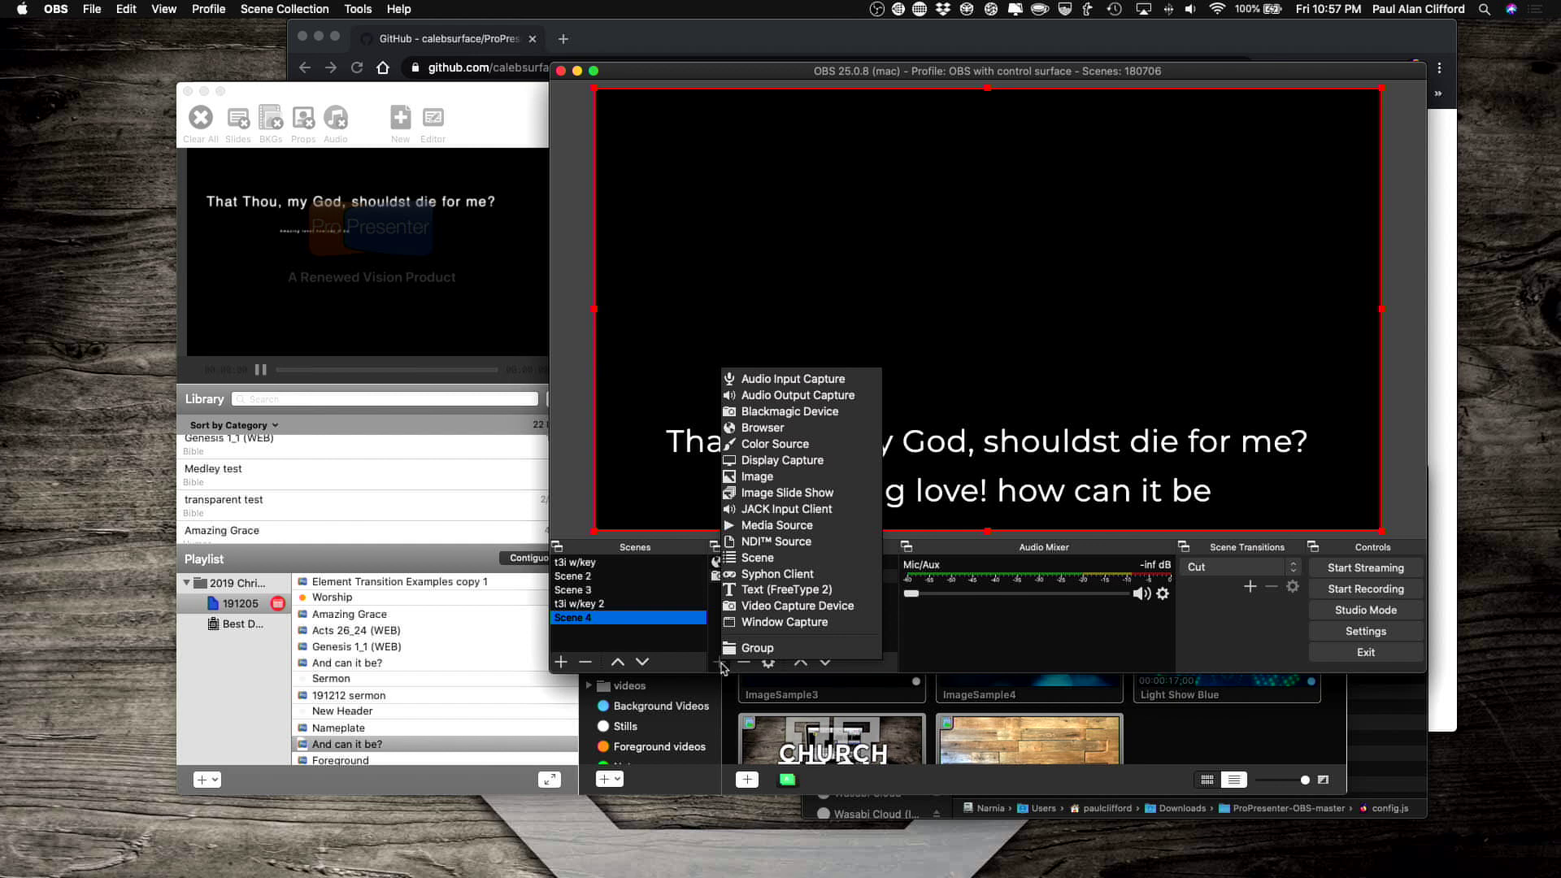
Add a Browser 2 source sized 1280 × 720 and set it to use a local file.
{"action": "left_click", "coordinate": [760, 427]}
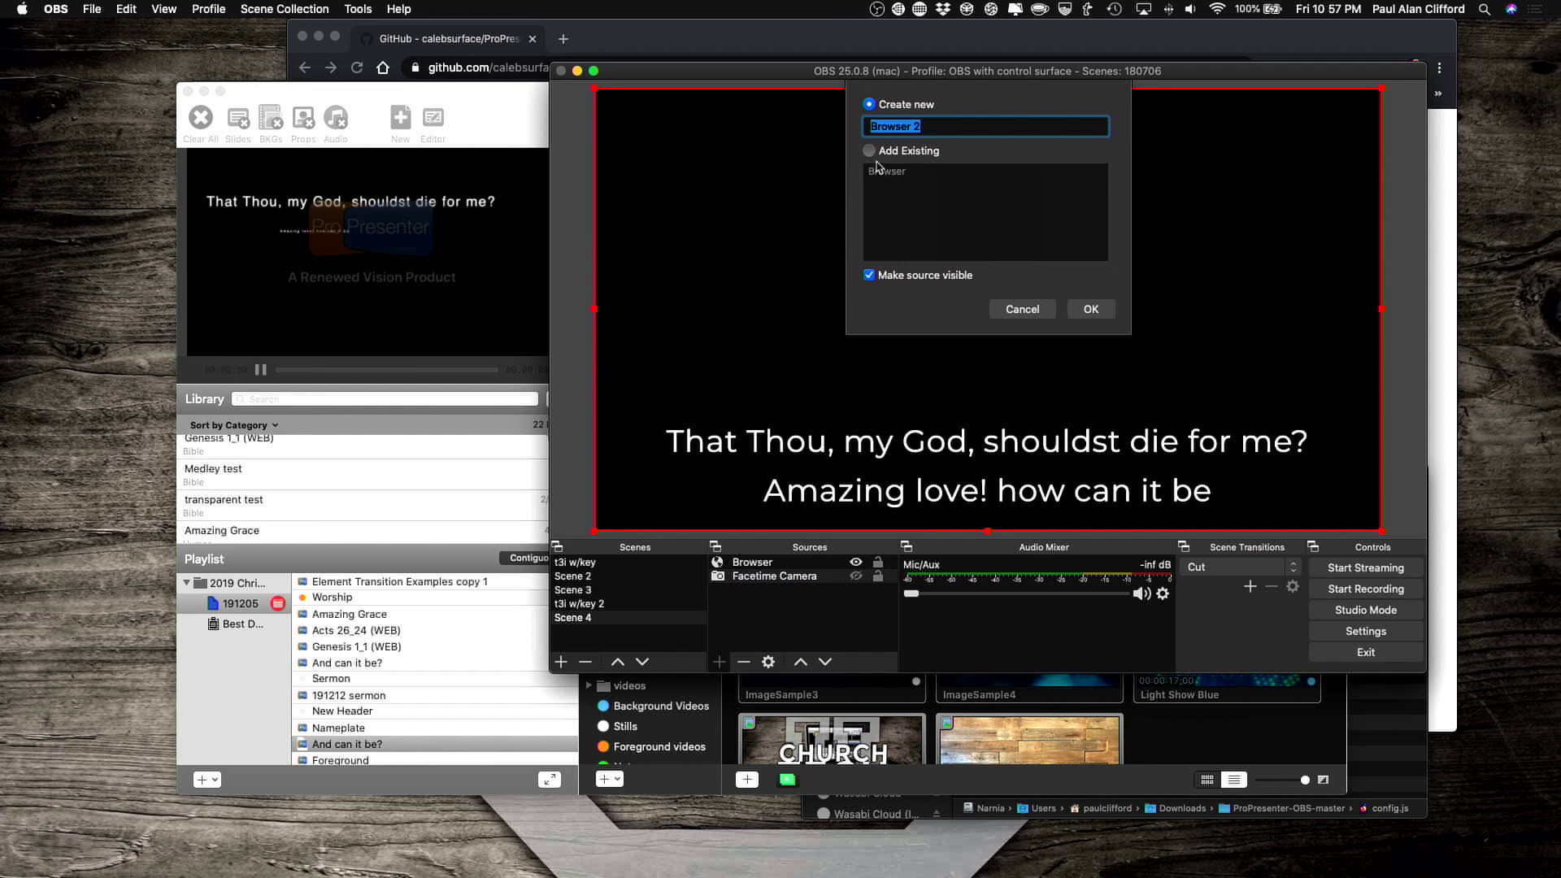
{"action": "left_click", "coordinate": [1094, 312]}
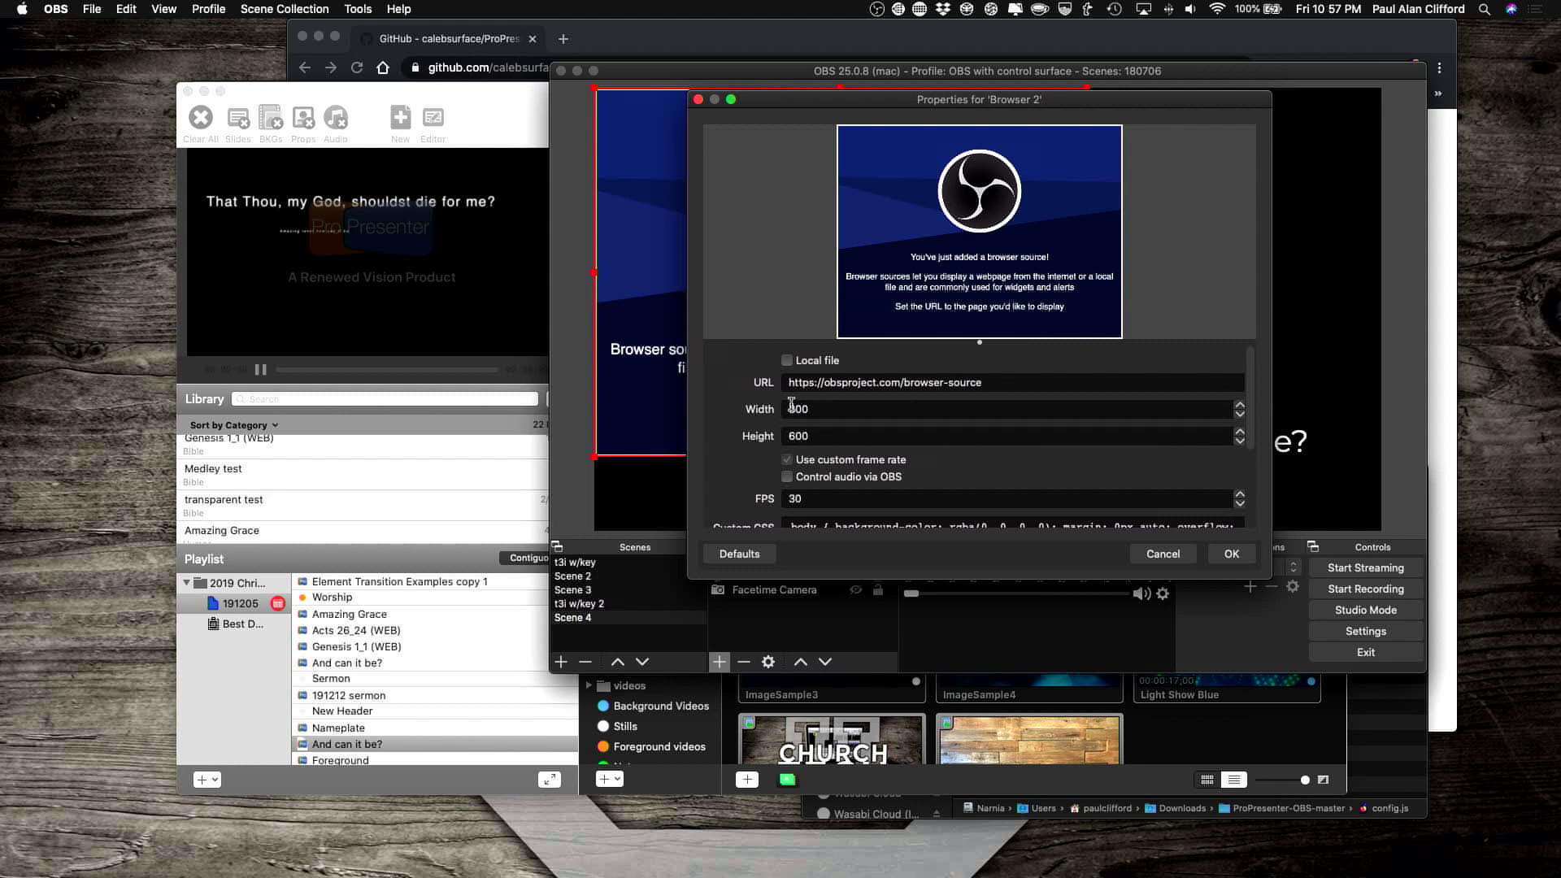
{"action": "left_click_drag", "start_coordinate": [790, 404], "coordinate": [819, 408]}
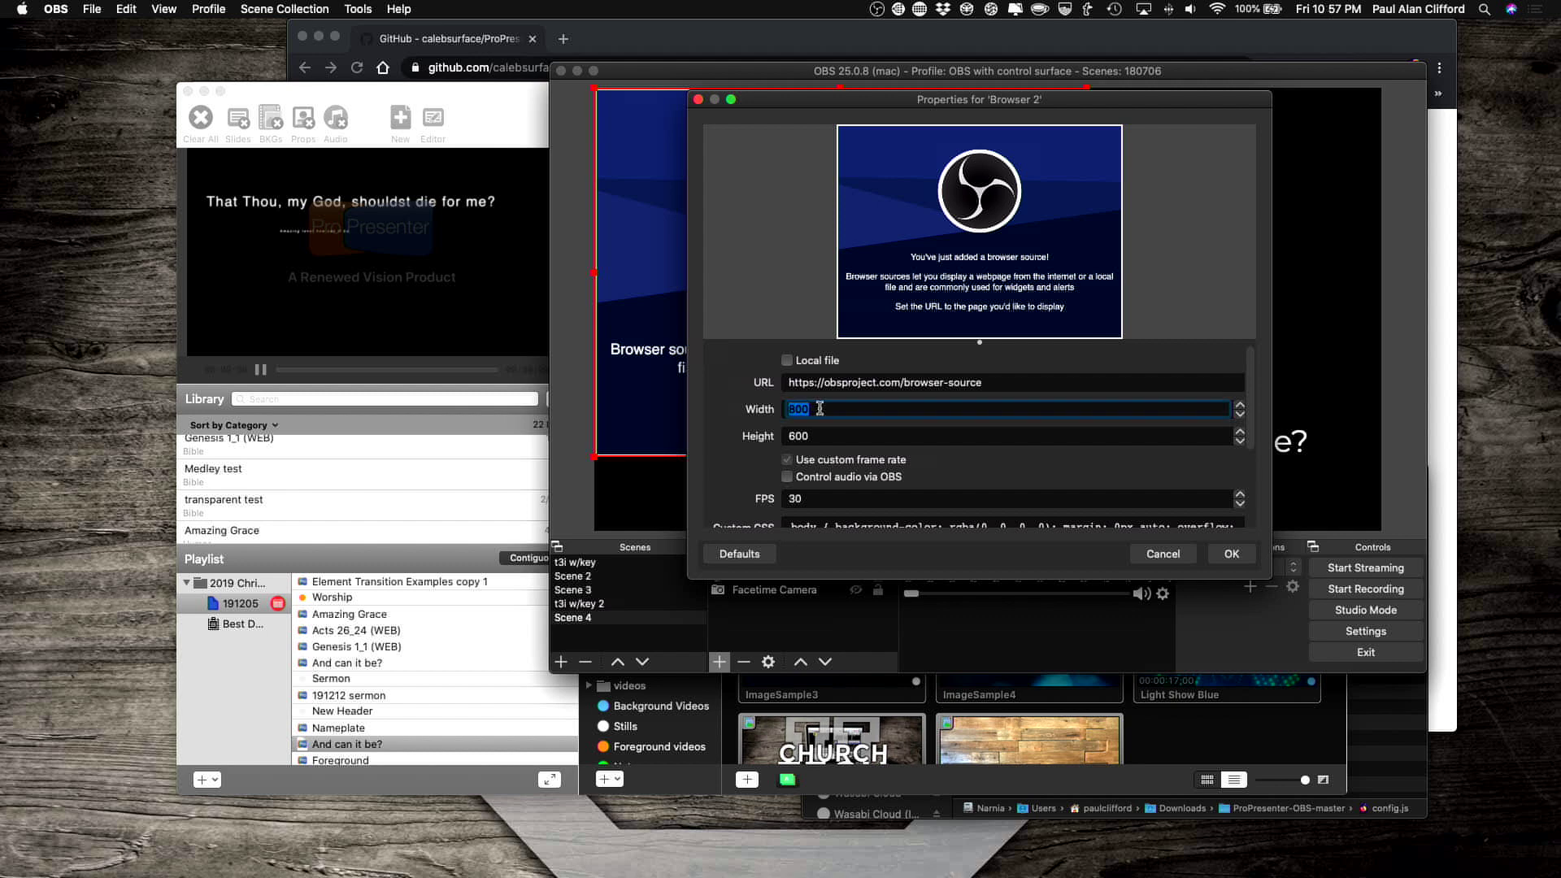
{"action": "type", "text": "12"}
{"action": "key", "text": "Tab"}
{"action": "type", "text": "7"}
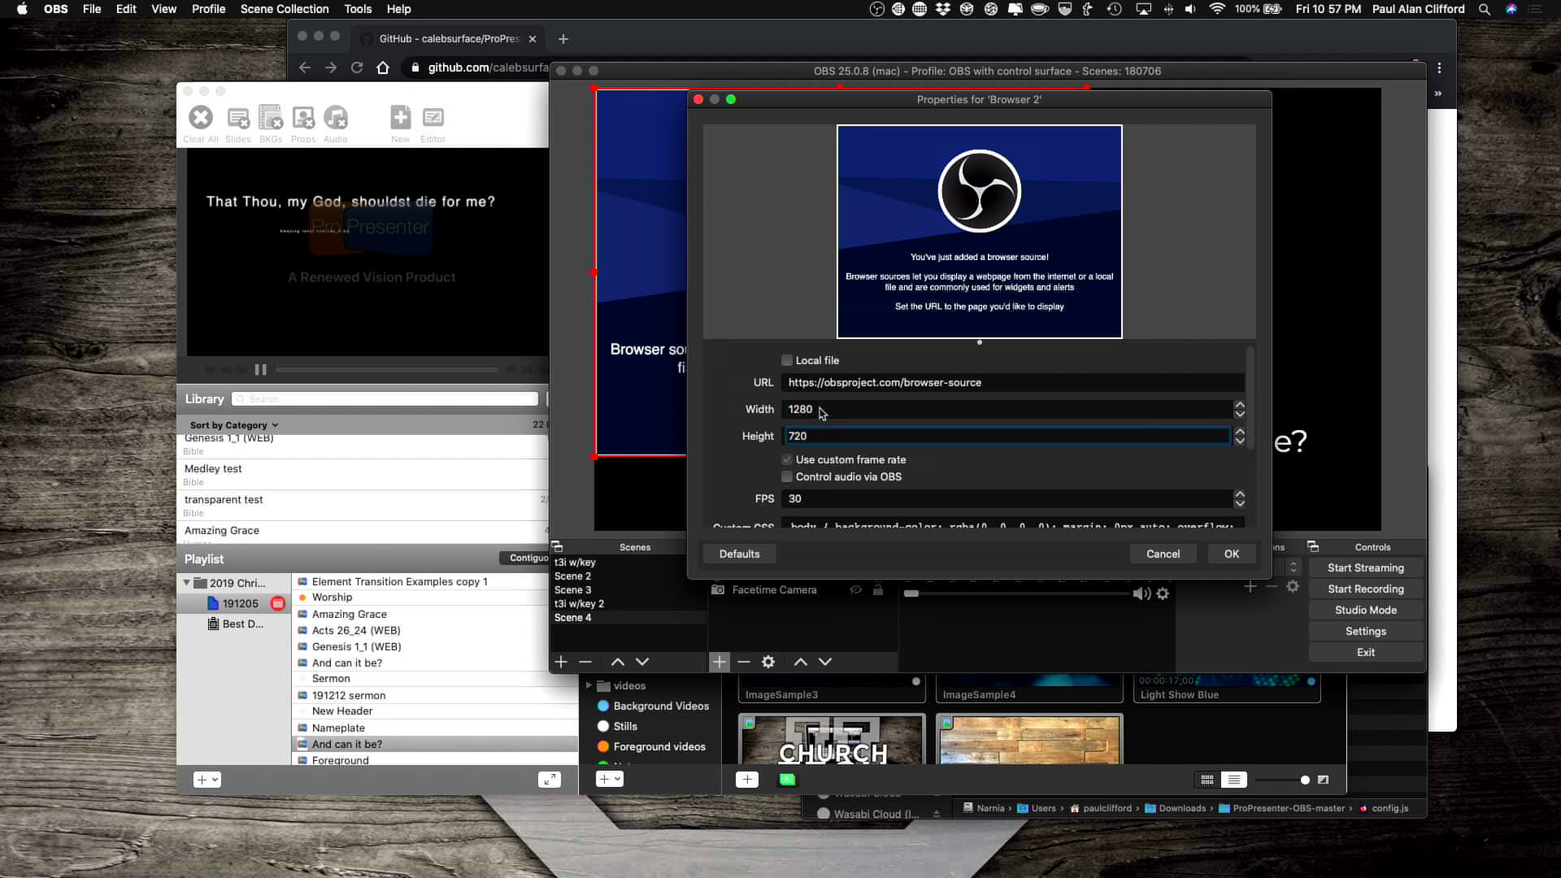
{"action": "key", "text": "Tab"}
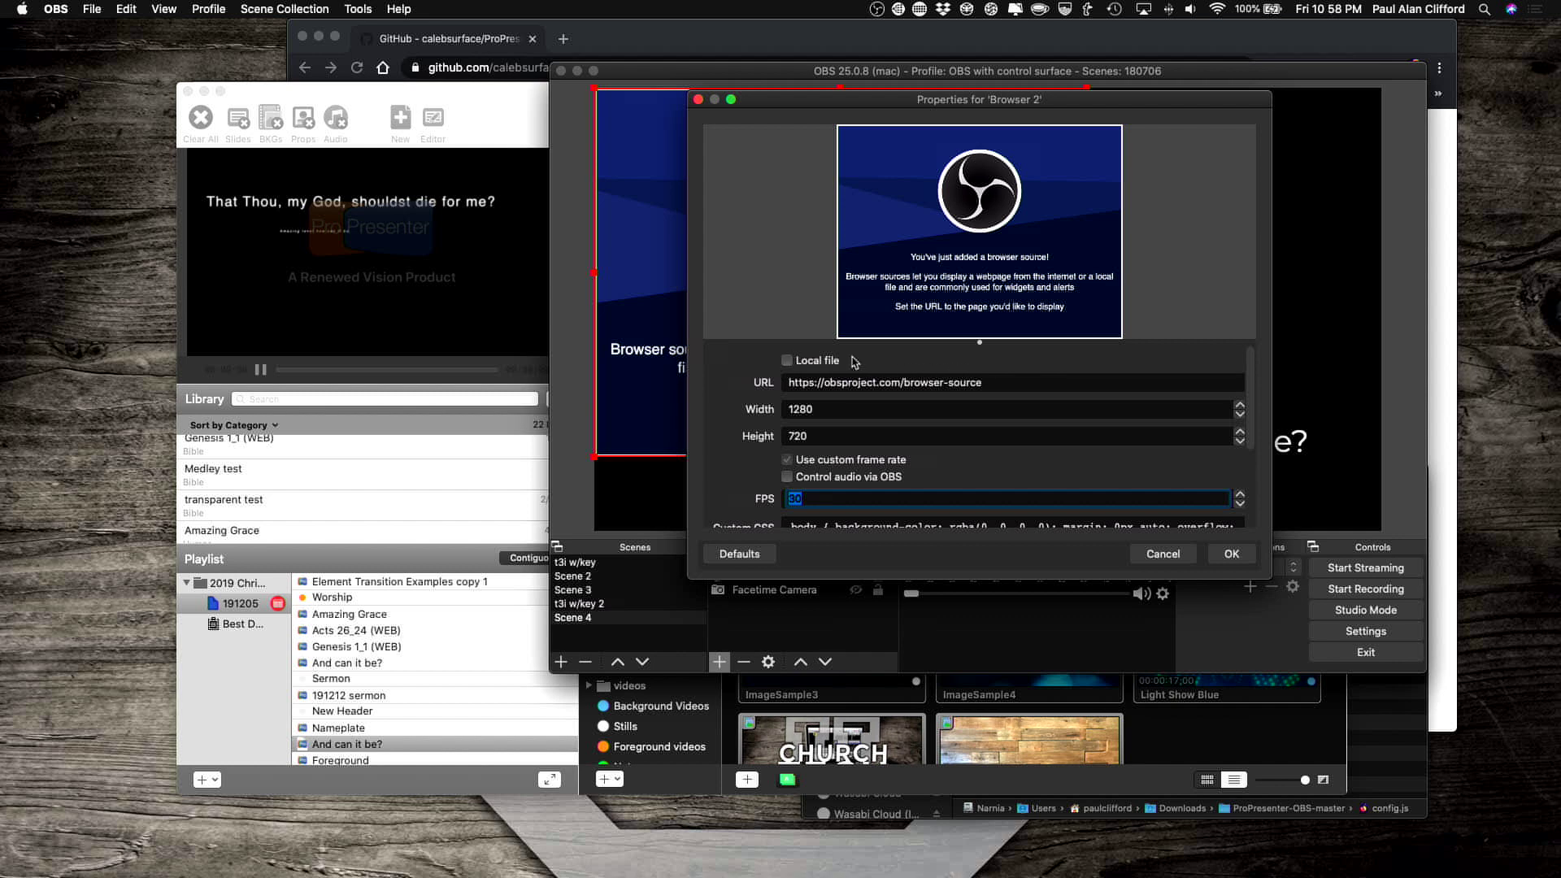
{"action": "left_click", "coordinate": [786, 360]}
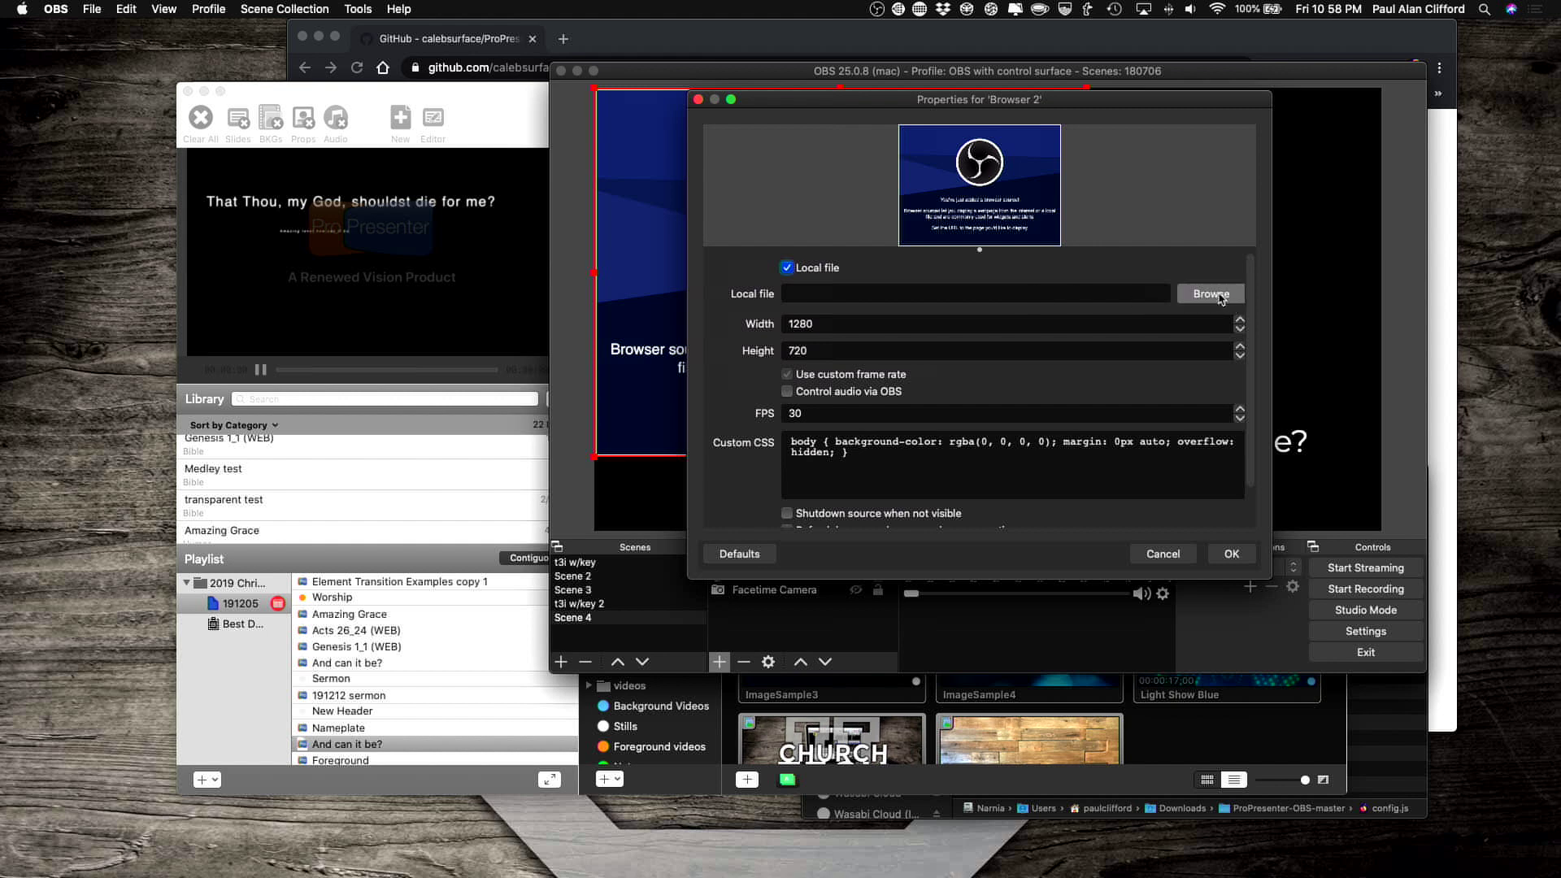
Point Browser 2's local file to index.html in Downloads/ProPresenter-OBS-master.
{"action": "left_click", "coordinate": [1219, 298]}
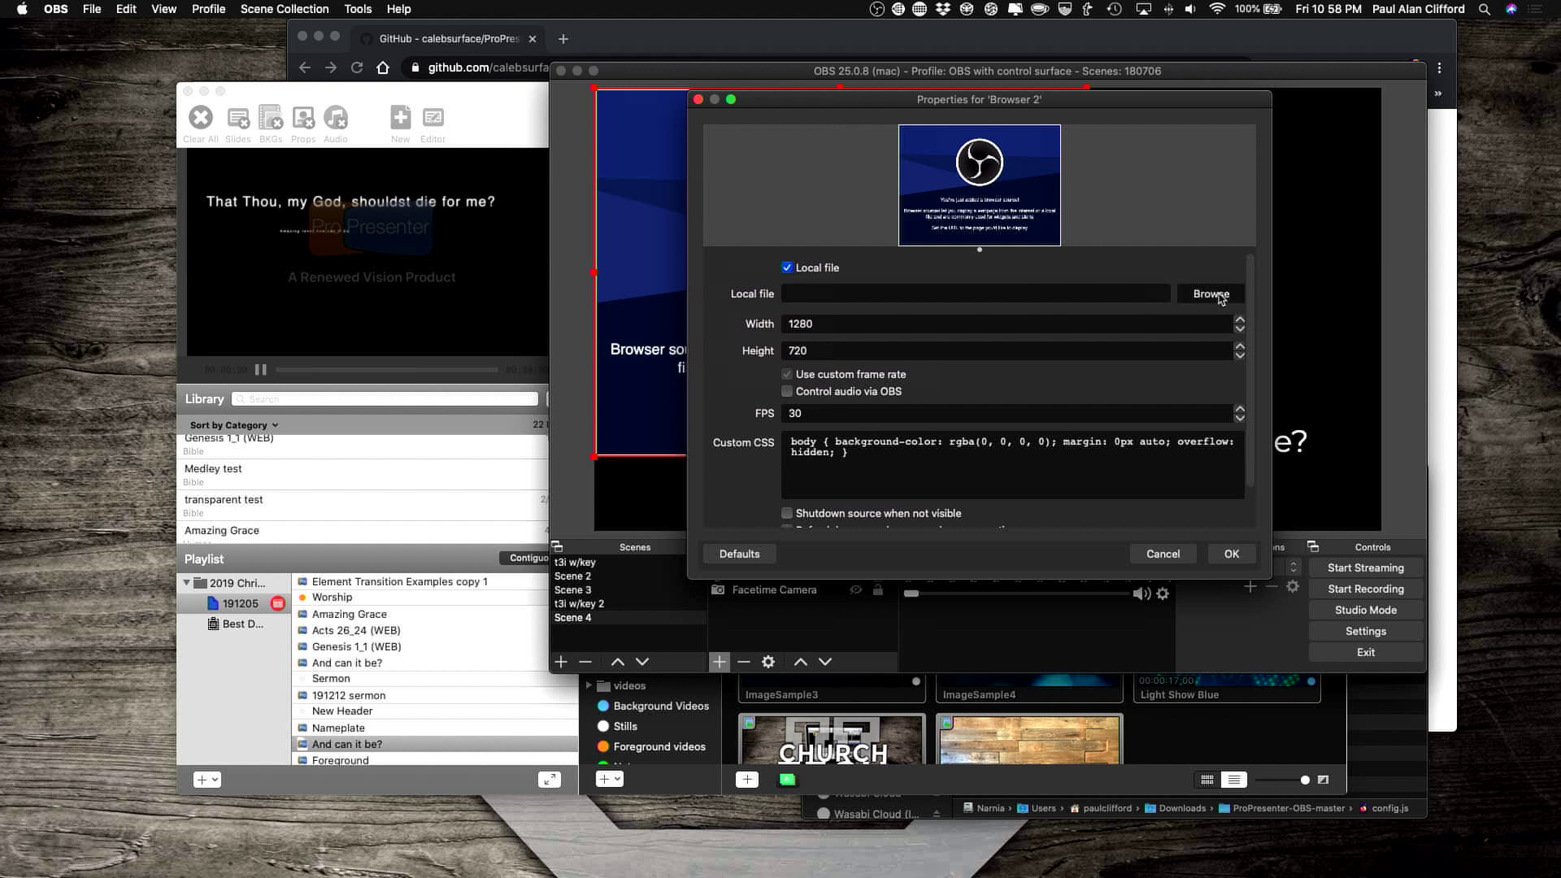
{"action": "left_click", "coordinate": [1220, 294]}
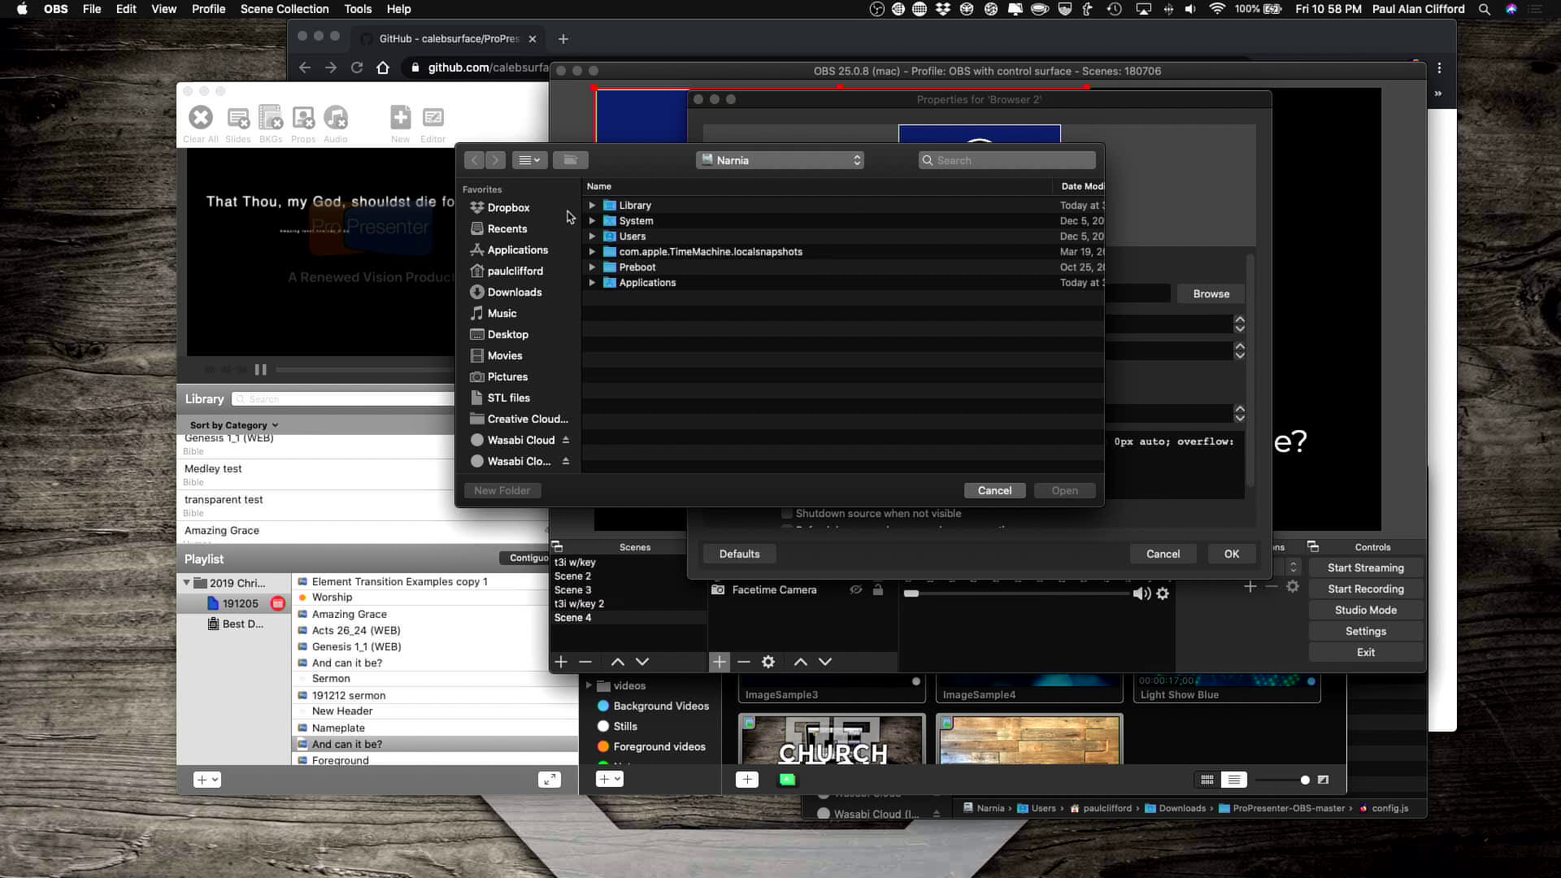
{"action": "left_click", "coordinate": [516, 293]}
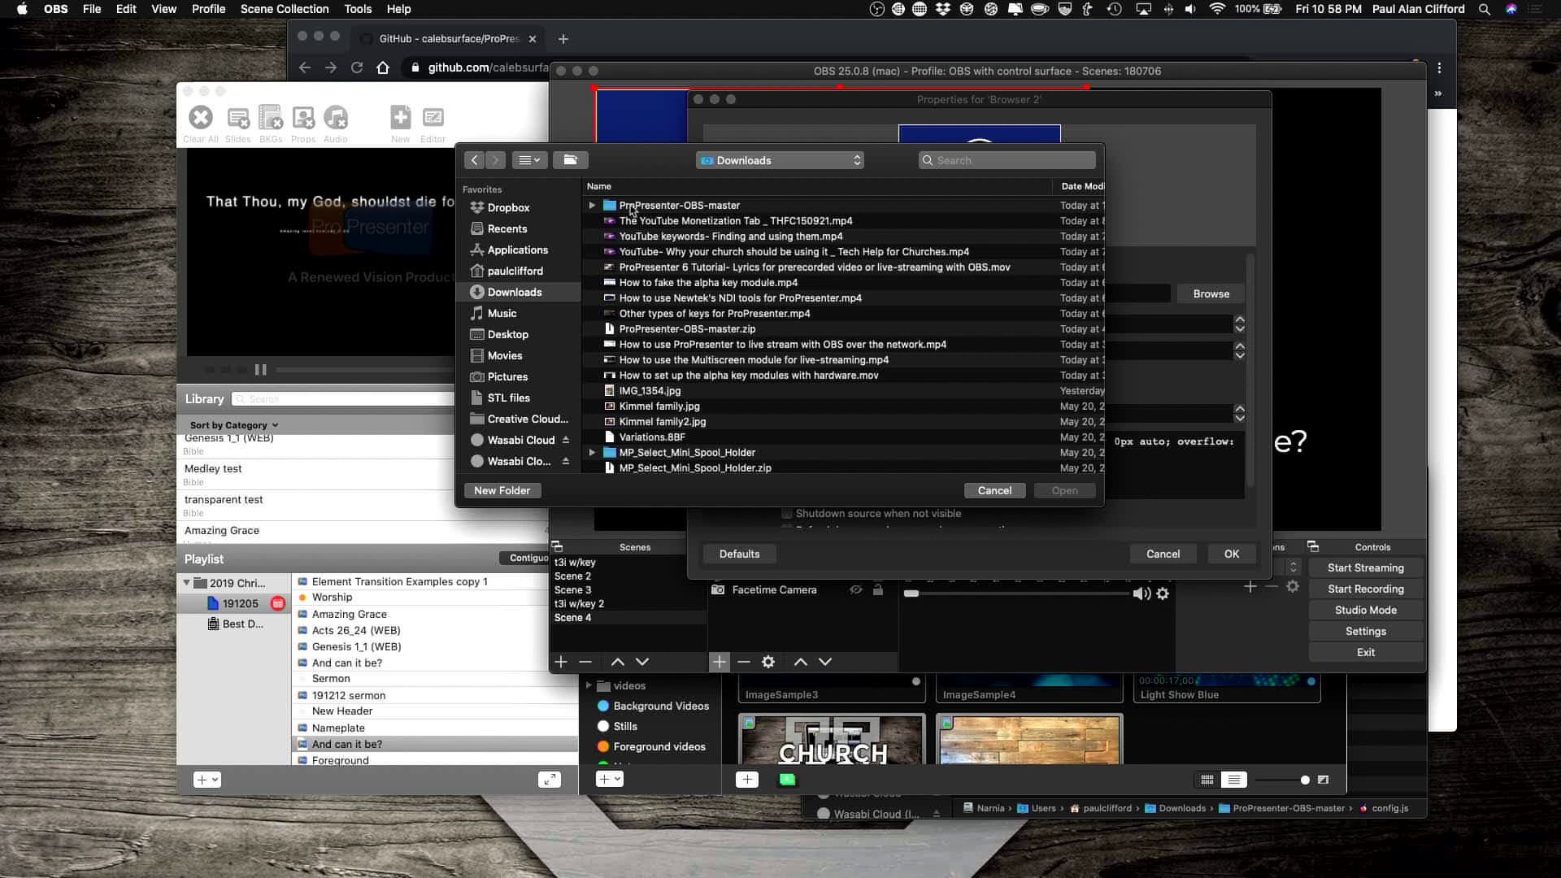
{"action": "left_click", "coordinate": [592, 206]}
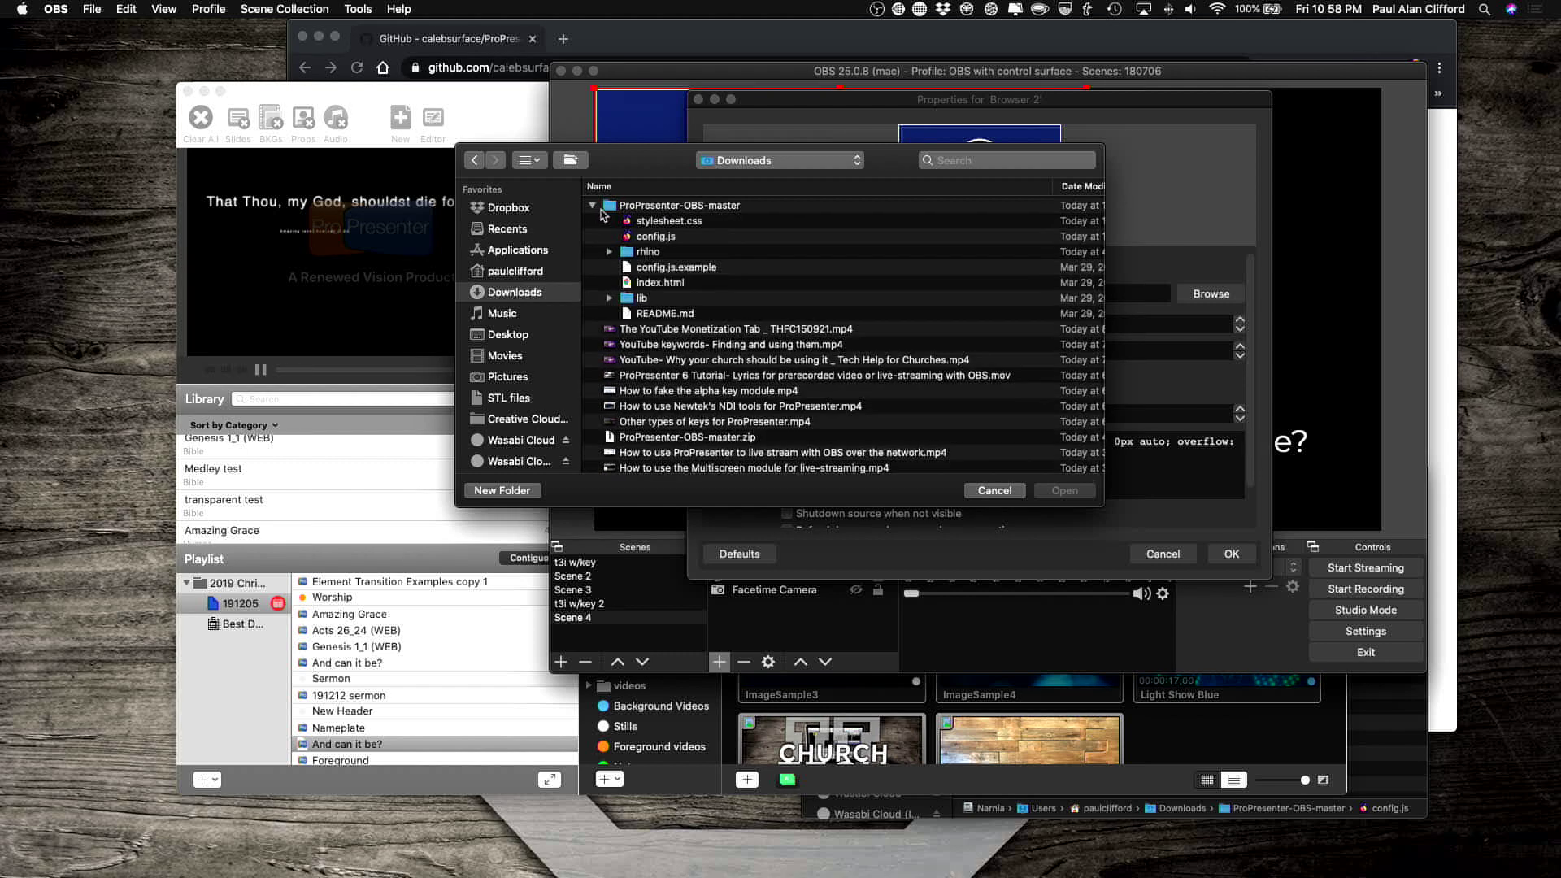
{"action": "left_click", "coordinate": [635, 284]}
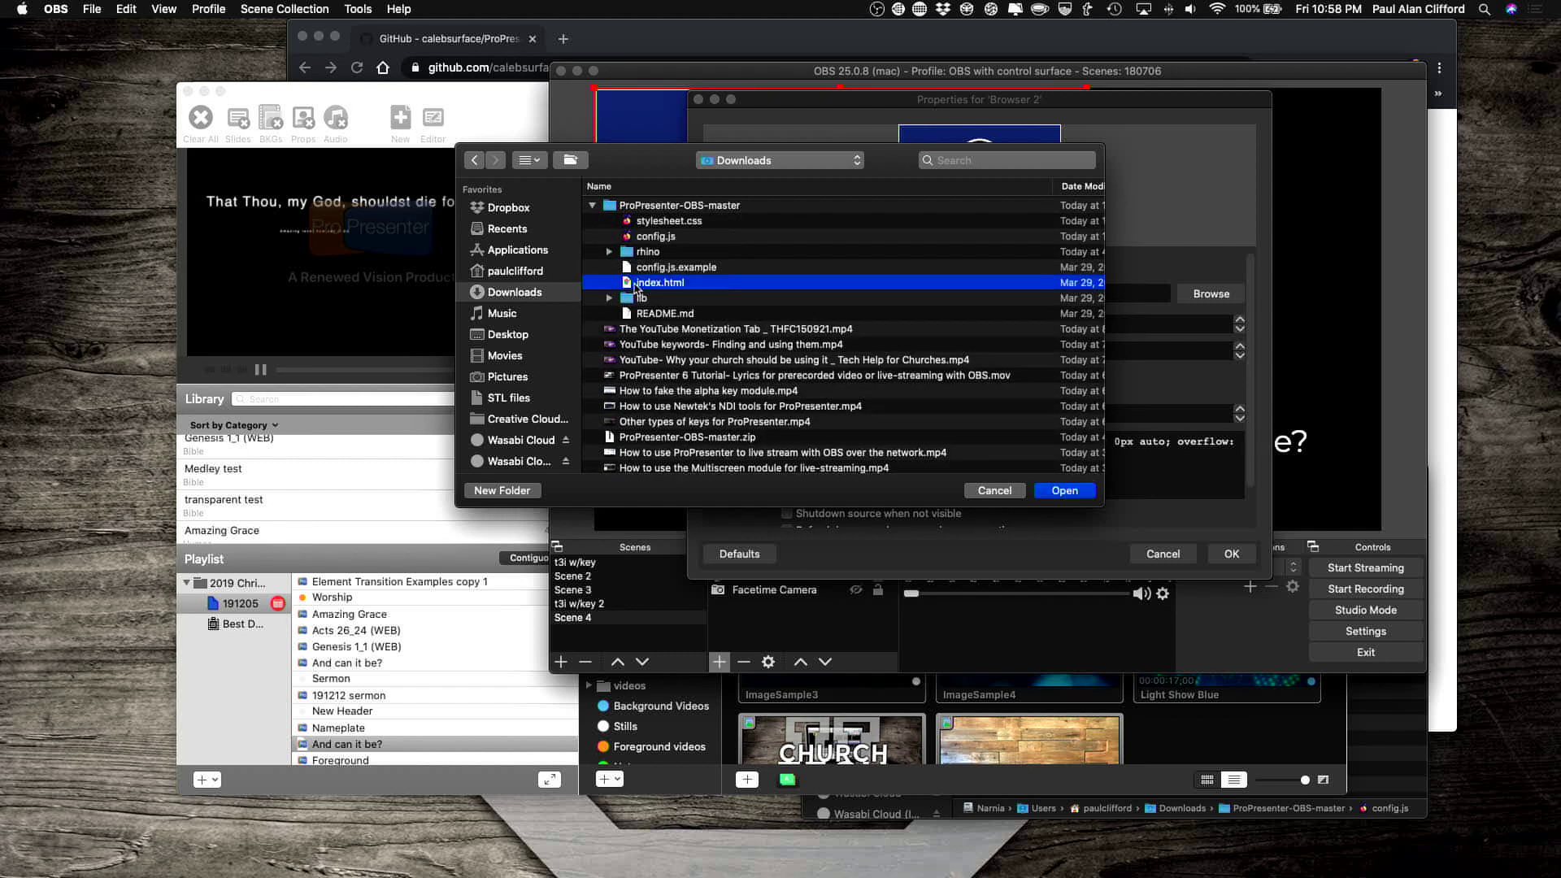
{"action": "left_click", "coordinate": [1055, 491]}
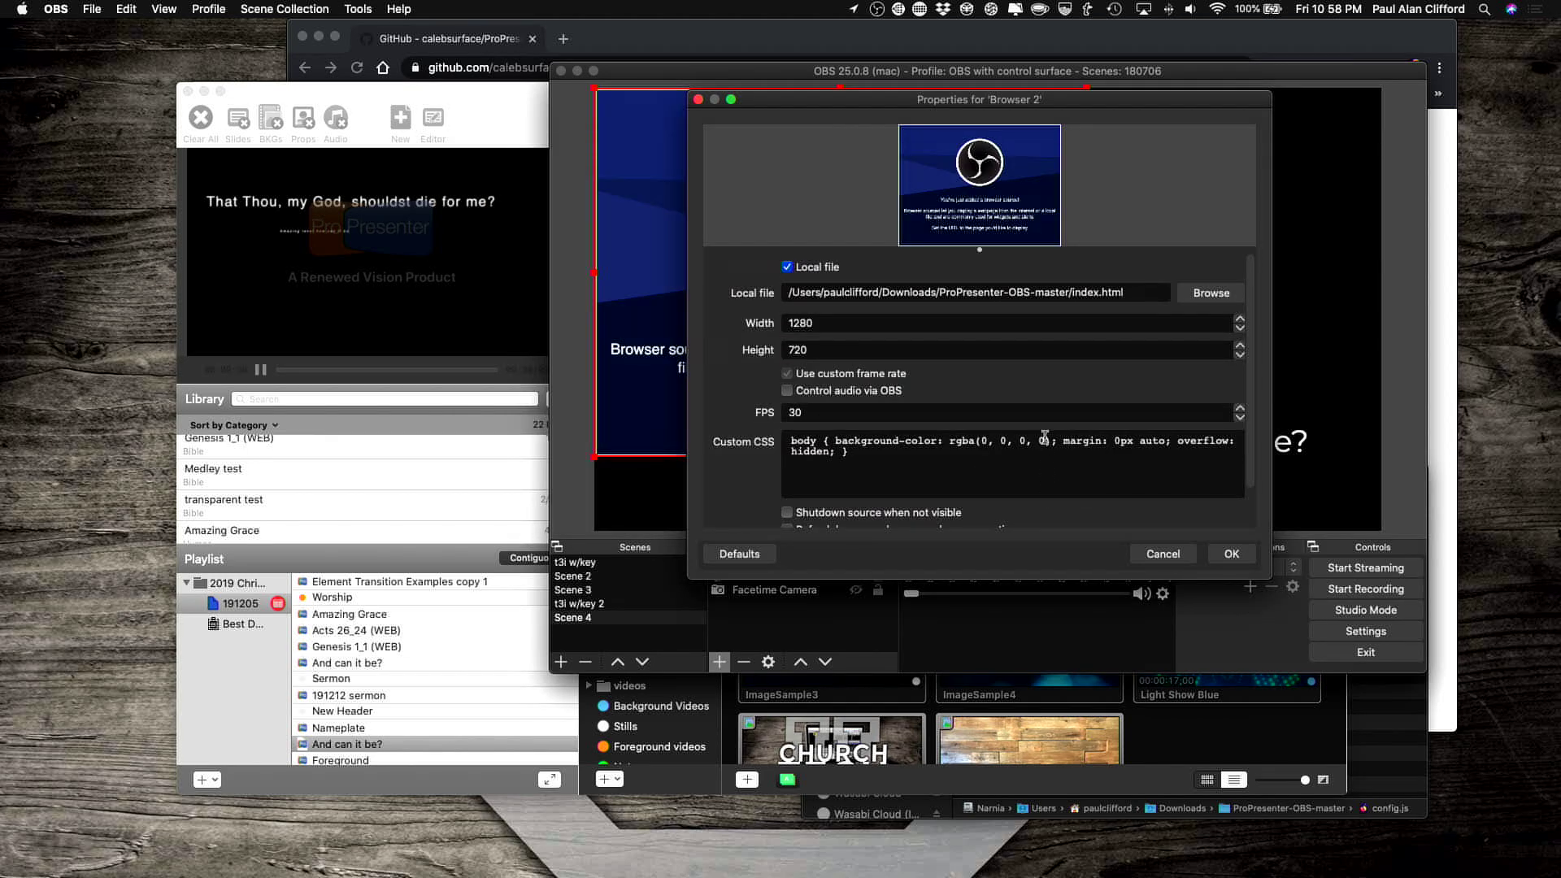
Refresh the page cache, enable Shutdown source when not visible, and save Browser 2's settings.
{"action": "scroll", "coordinate": [1033, 527], "scroll_direction": "down", "scroll_amount": 2}
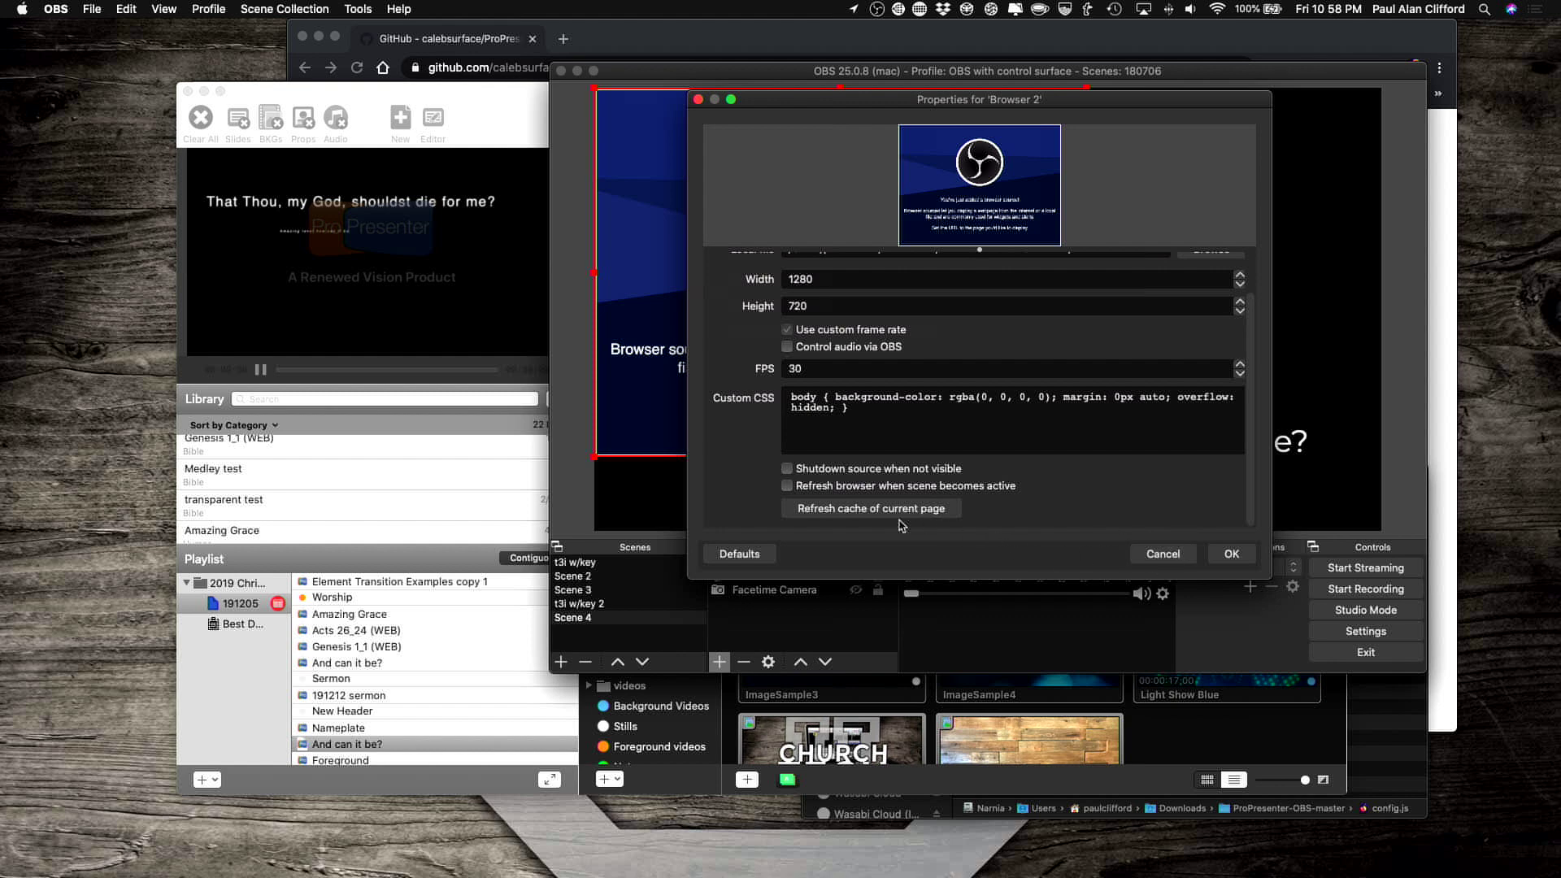
{"action": "left_click", "coordinate": [870, 512]}
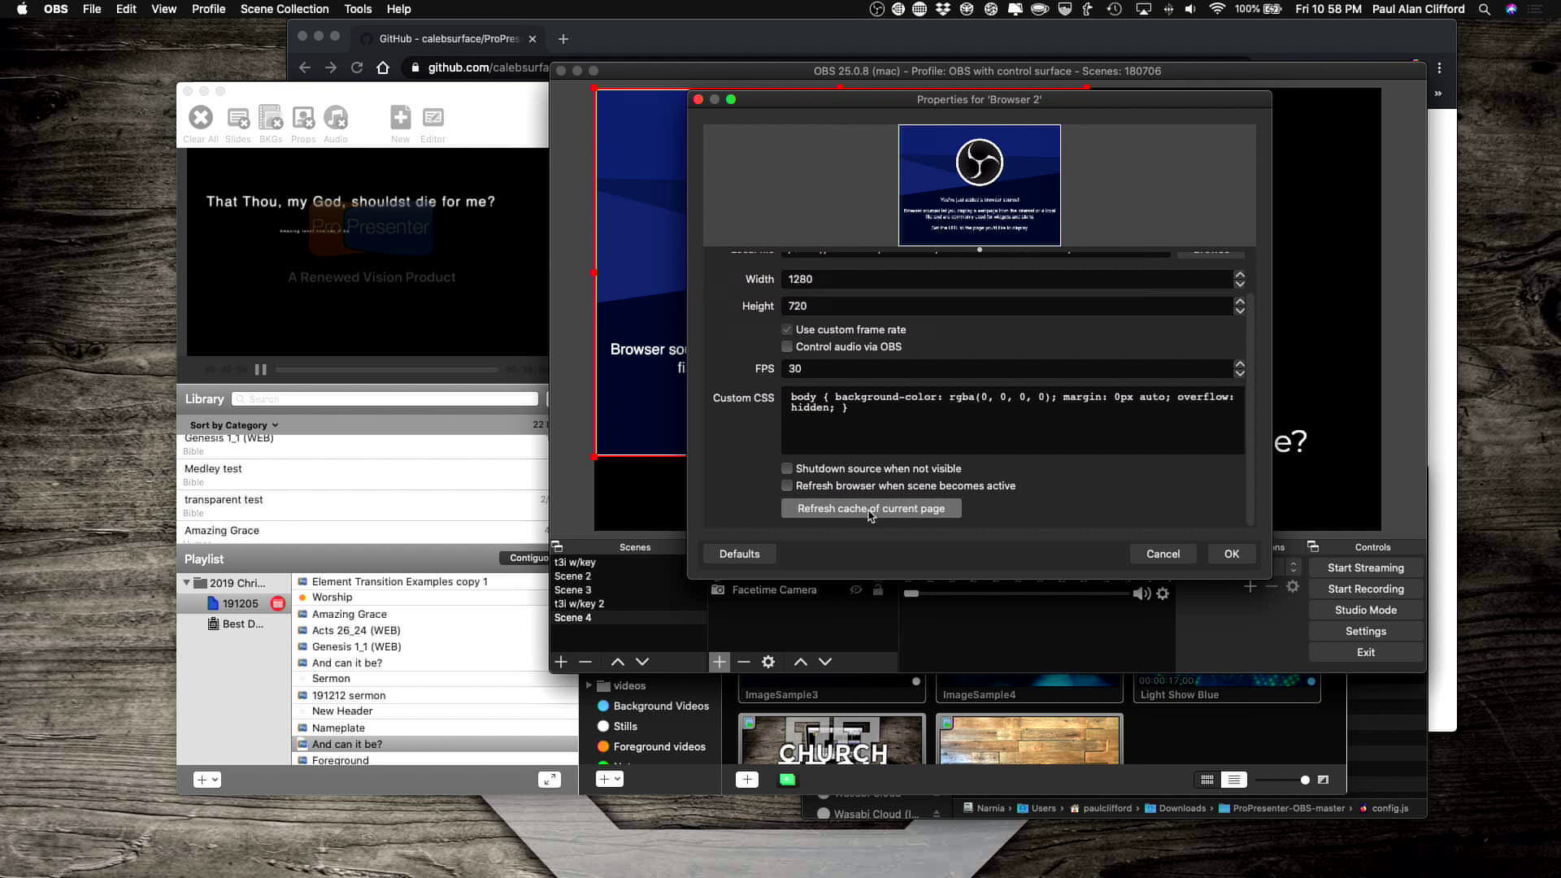
{"action": "left_click", "coordinate": [787, 469]}
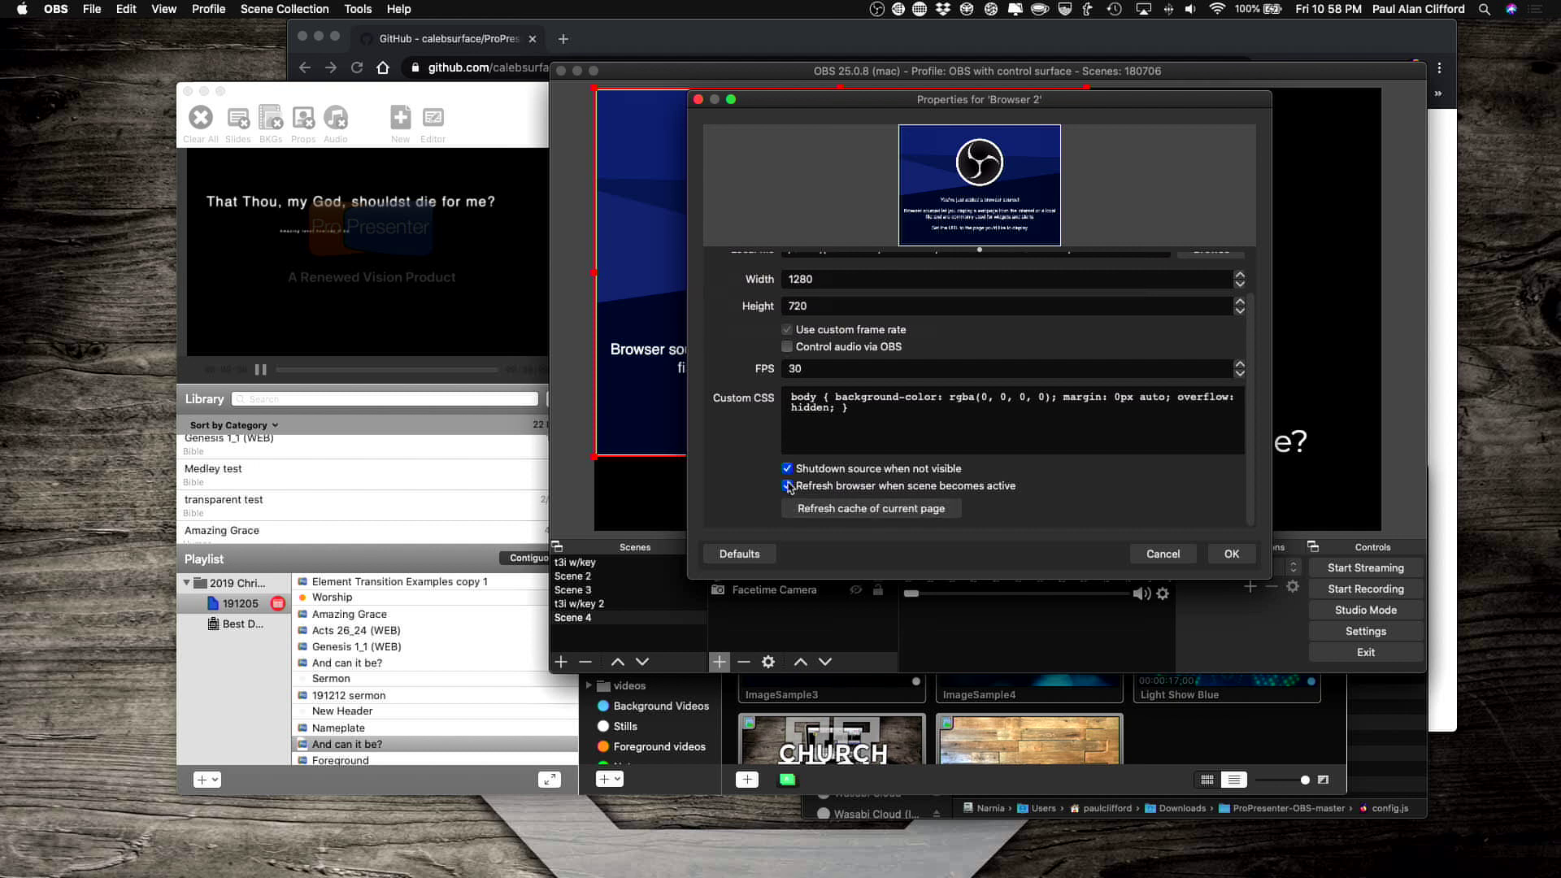
{"action": "left_click", "coordinate": [1251, 558]}
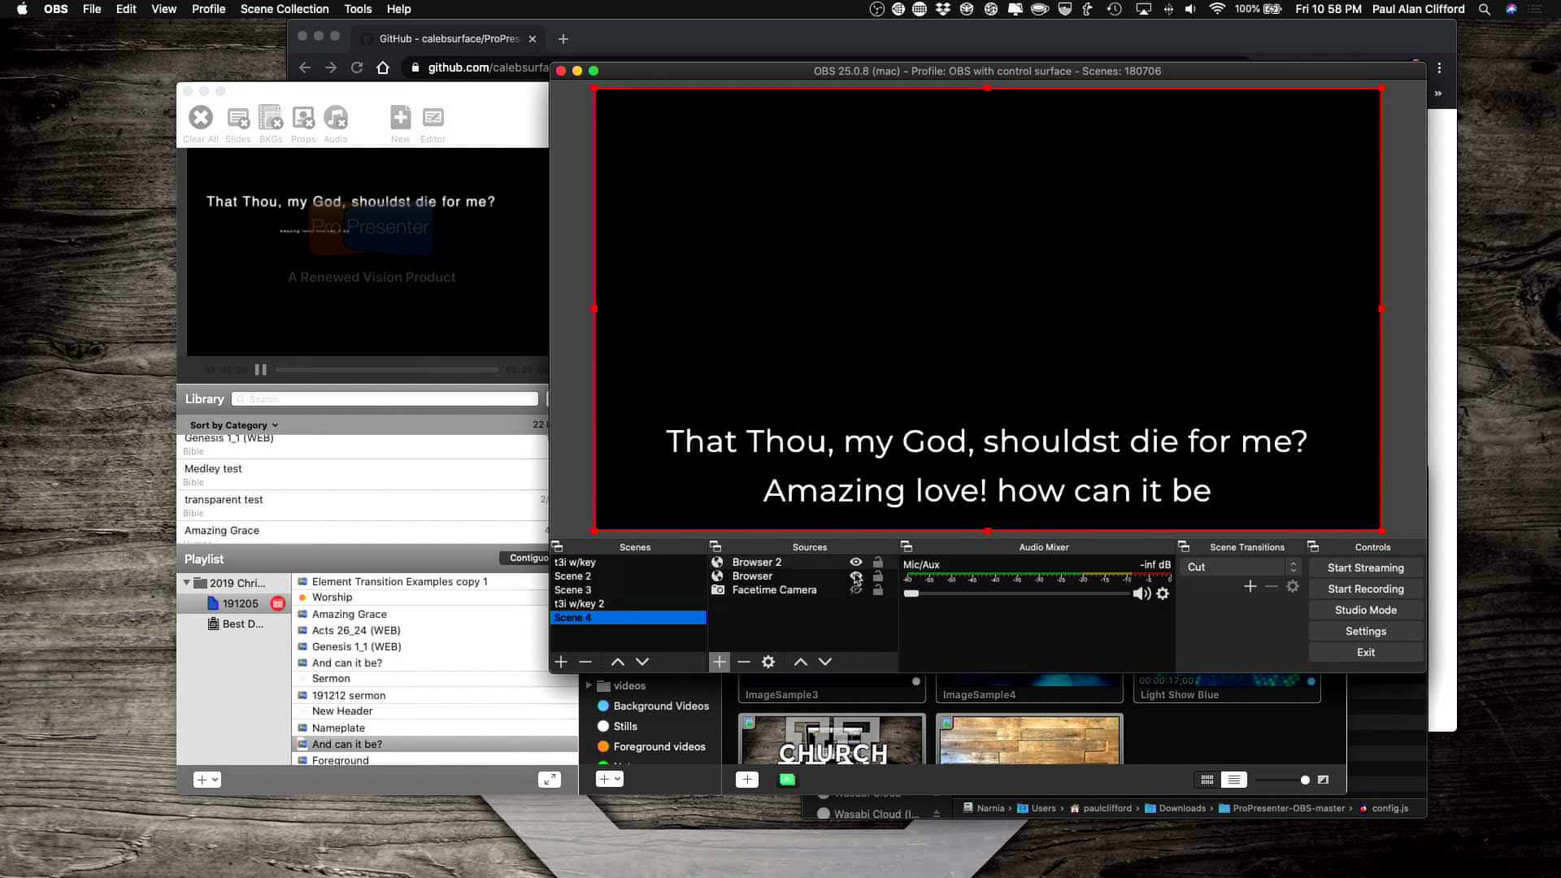
Delete Browser 2, unhide the original Browser source, and confirm its unchanged properties.
{"action": "left_click", "coordinate": [856, 576]}
{"action": "left_click", "coordinate": [856, 576]}
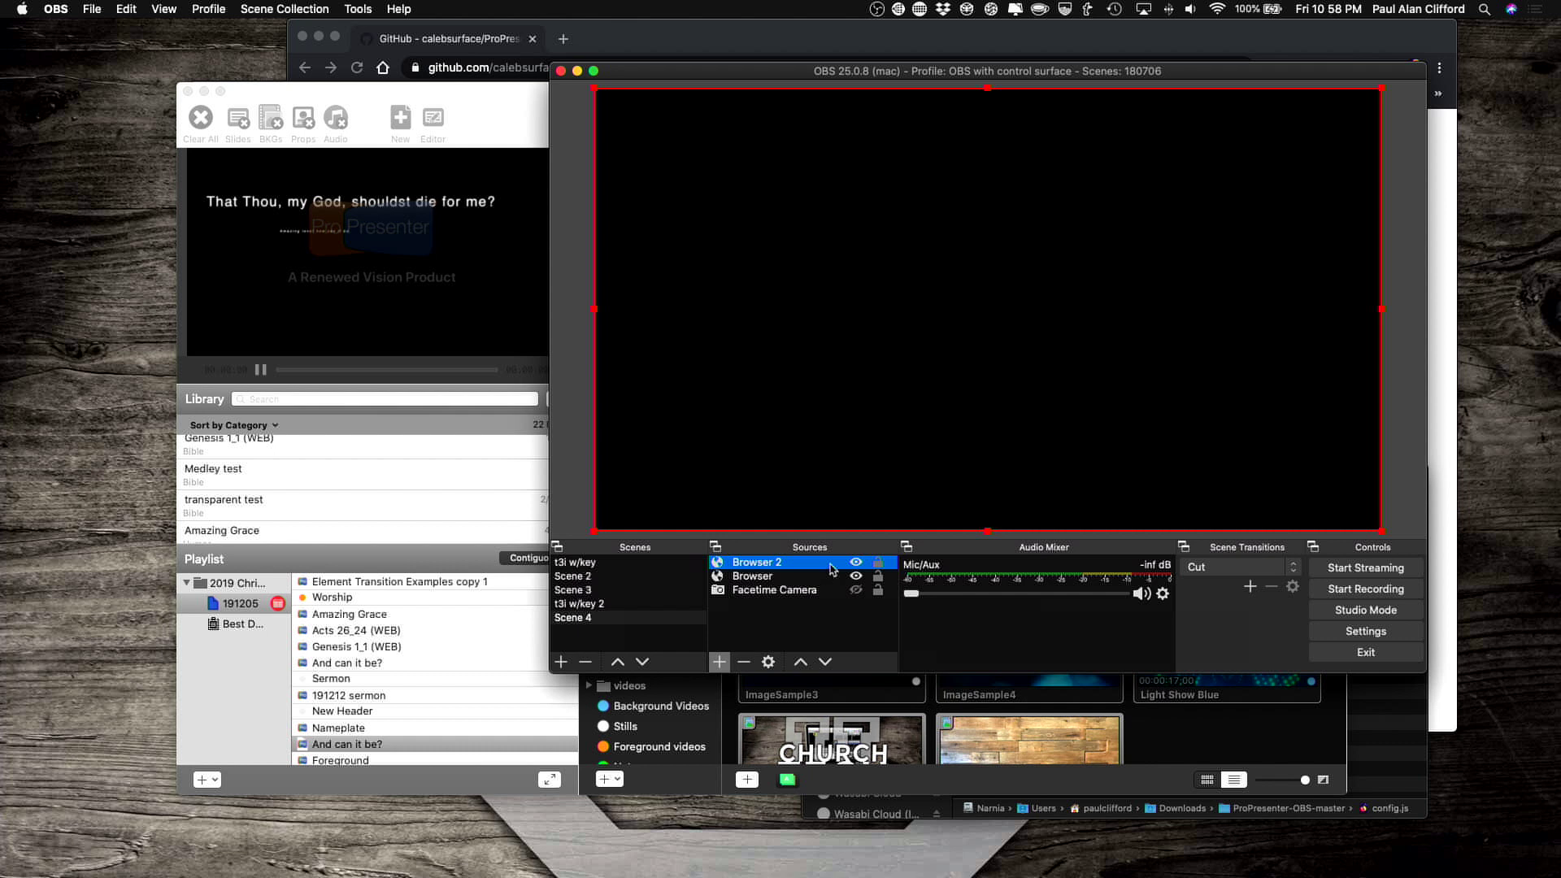
{"action": "left_click", "coordinate": [742, 662]}
{"action": "left_click", "coordinate": [1099, 370]}
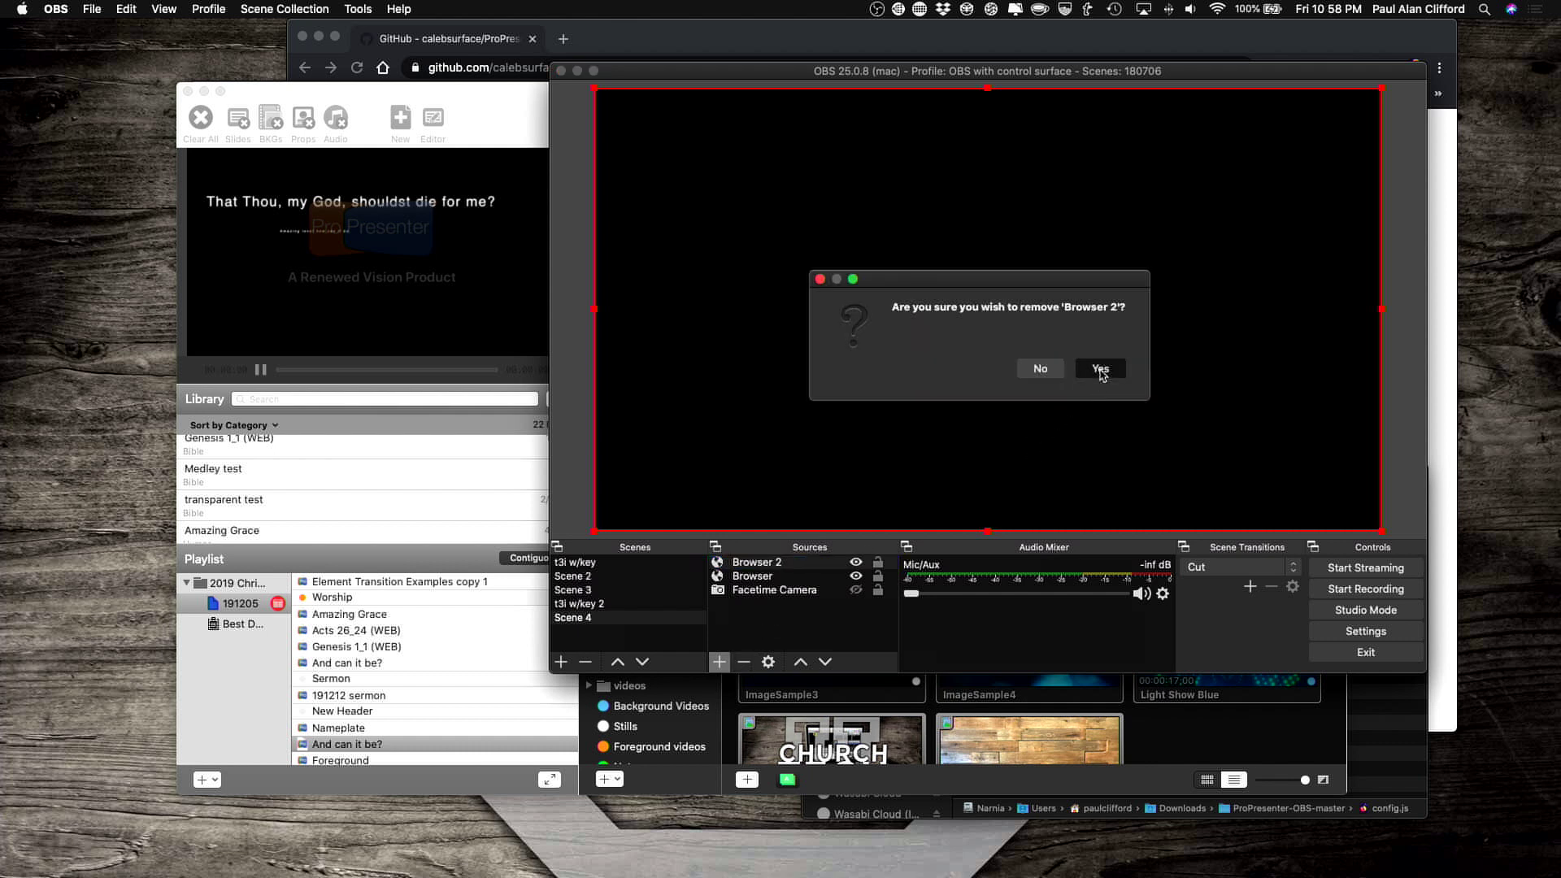
{"action": "double_click", "coordinate": [762, 564]}
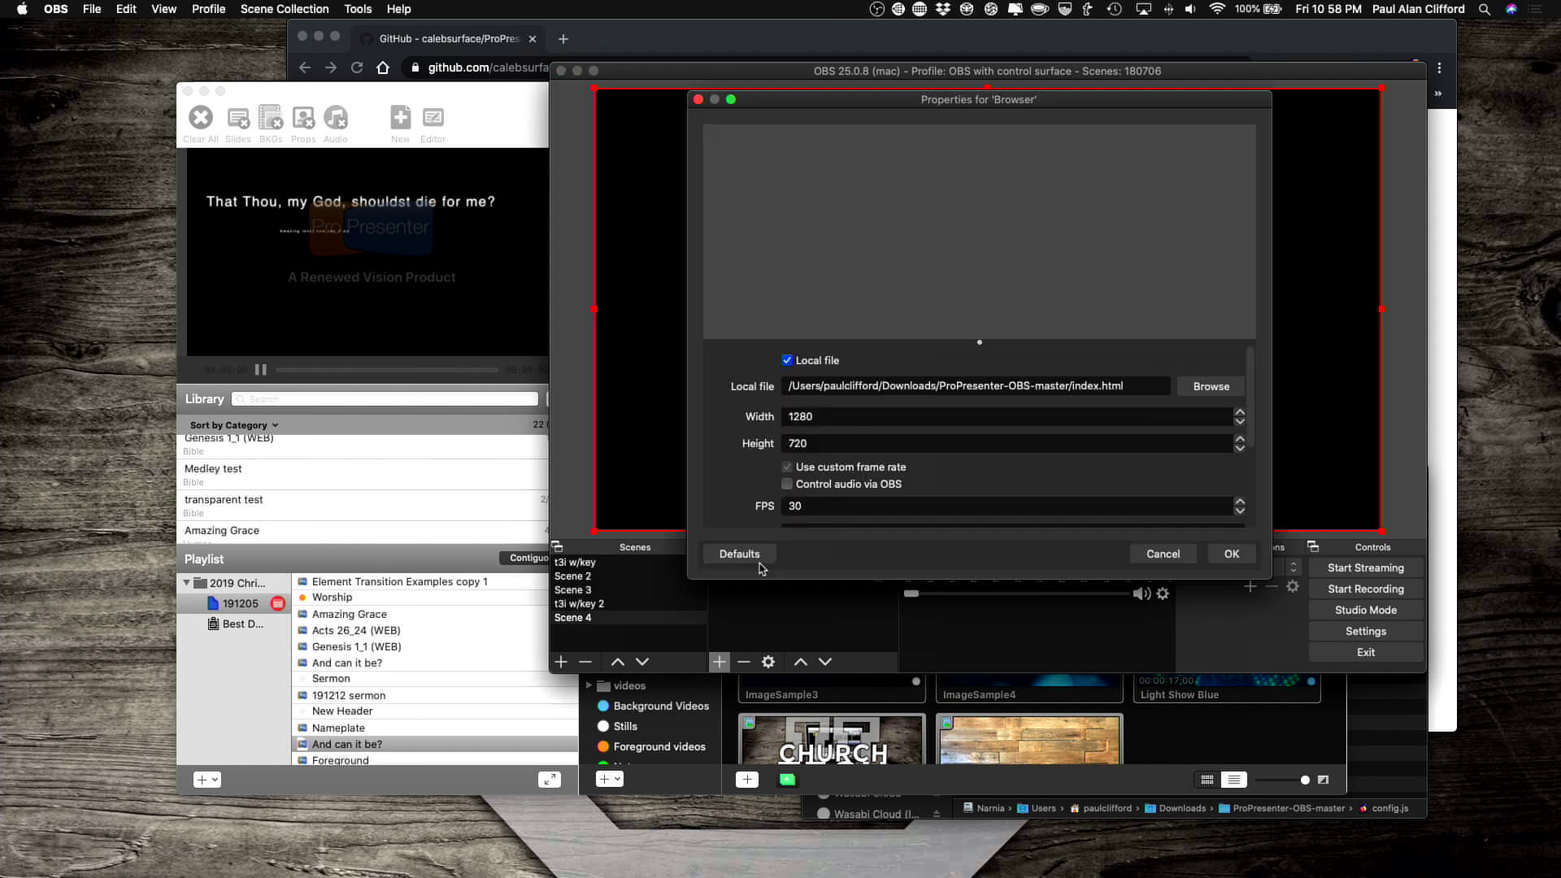
{"action": "left_click", "coordinate": [1244, 559]}
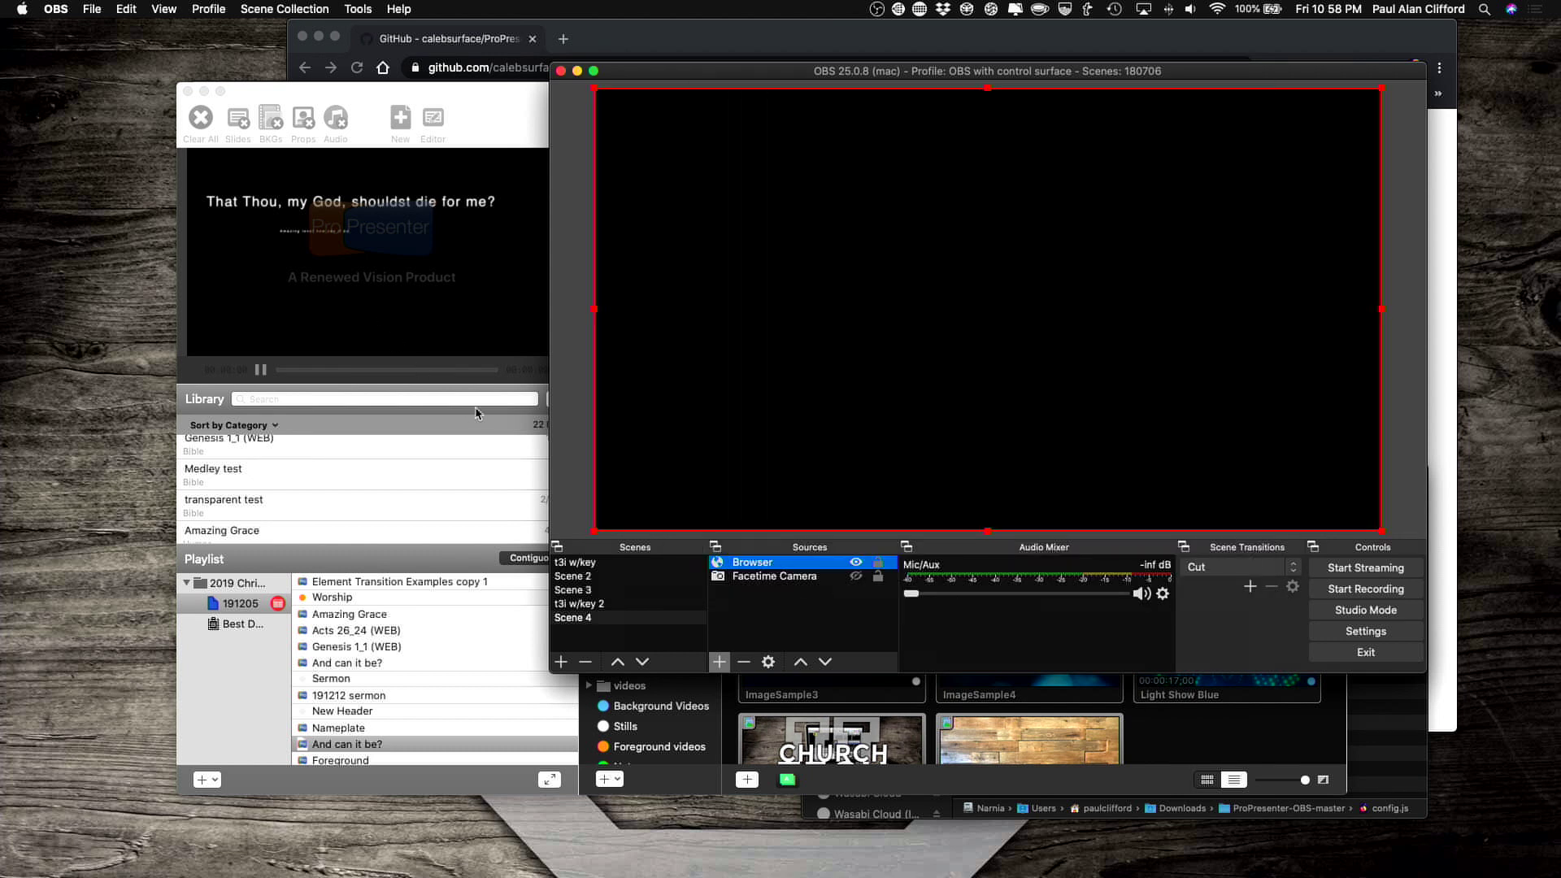
Send slide 6 'In vain the firstborn seraph tries' live and view its mixed-case lower third in OBS.
{"action": "left_click", "coordinate": [482, 402]}
{"action": "left_click", "coordinate": [878, 373]}
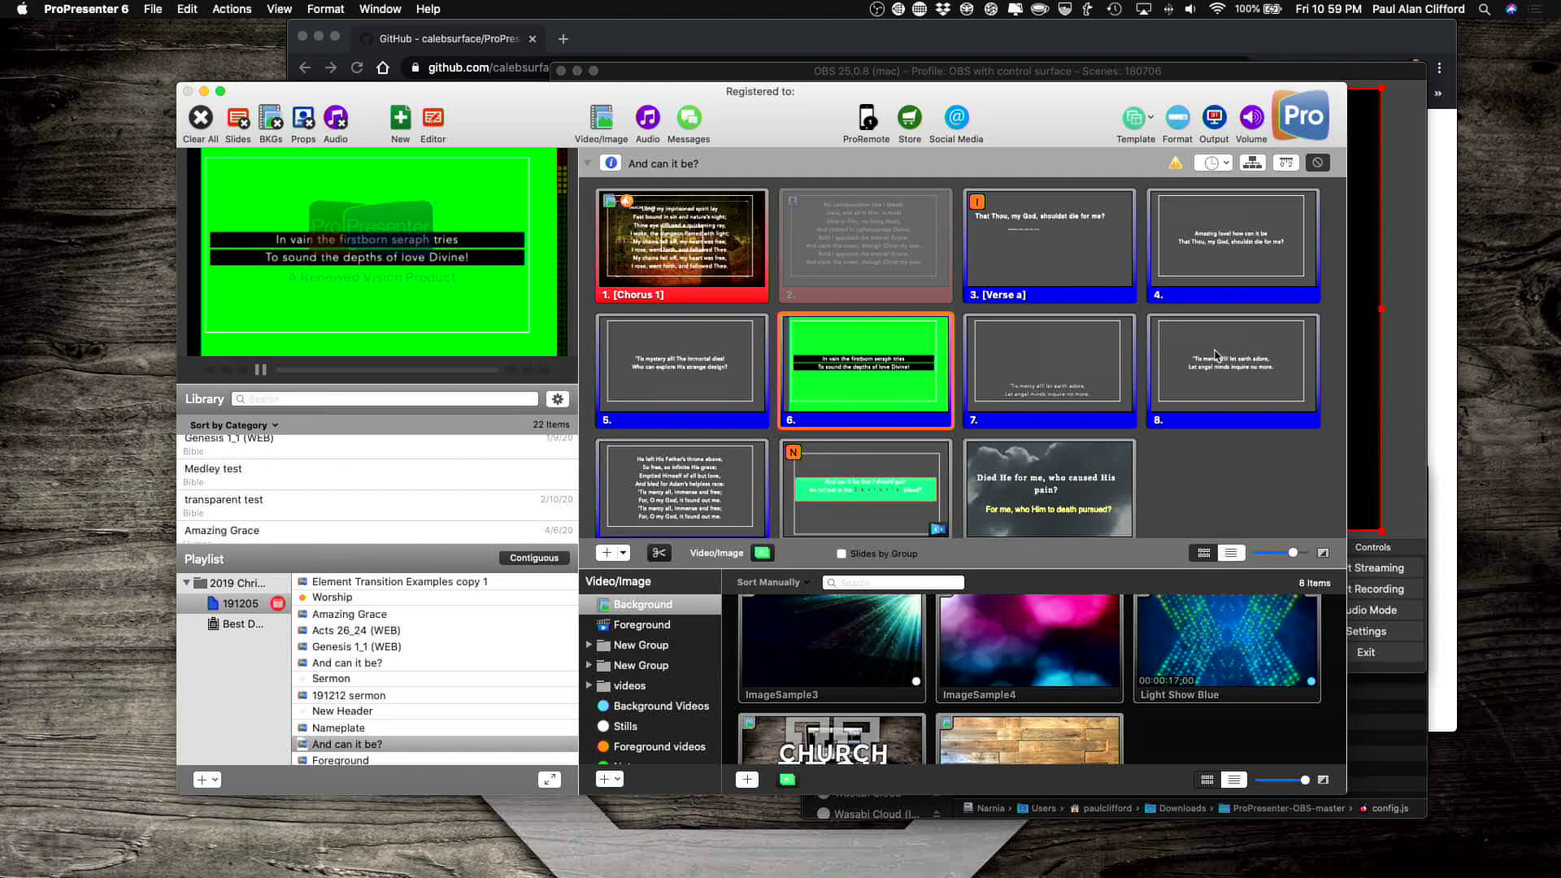
{"action": "left_click", "coordinate": [1409, 435]}
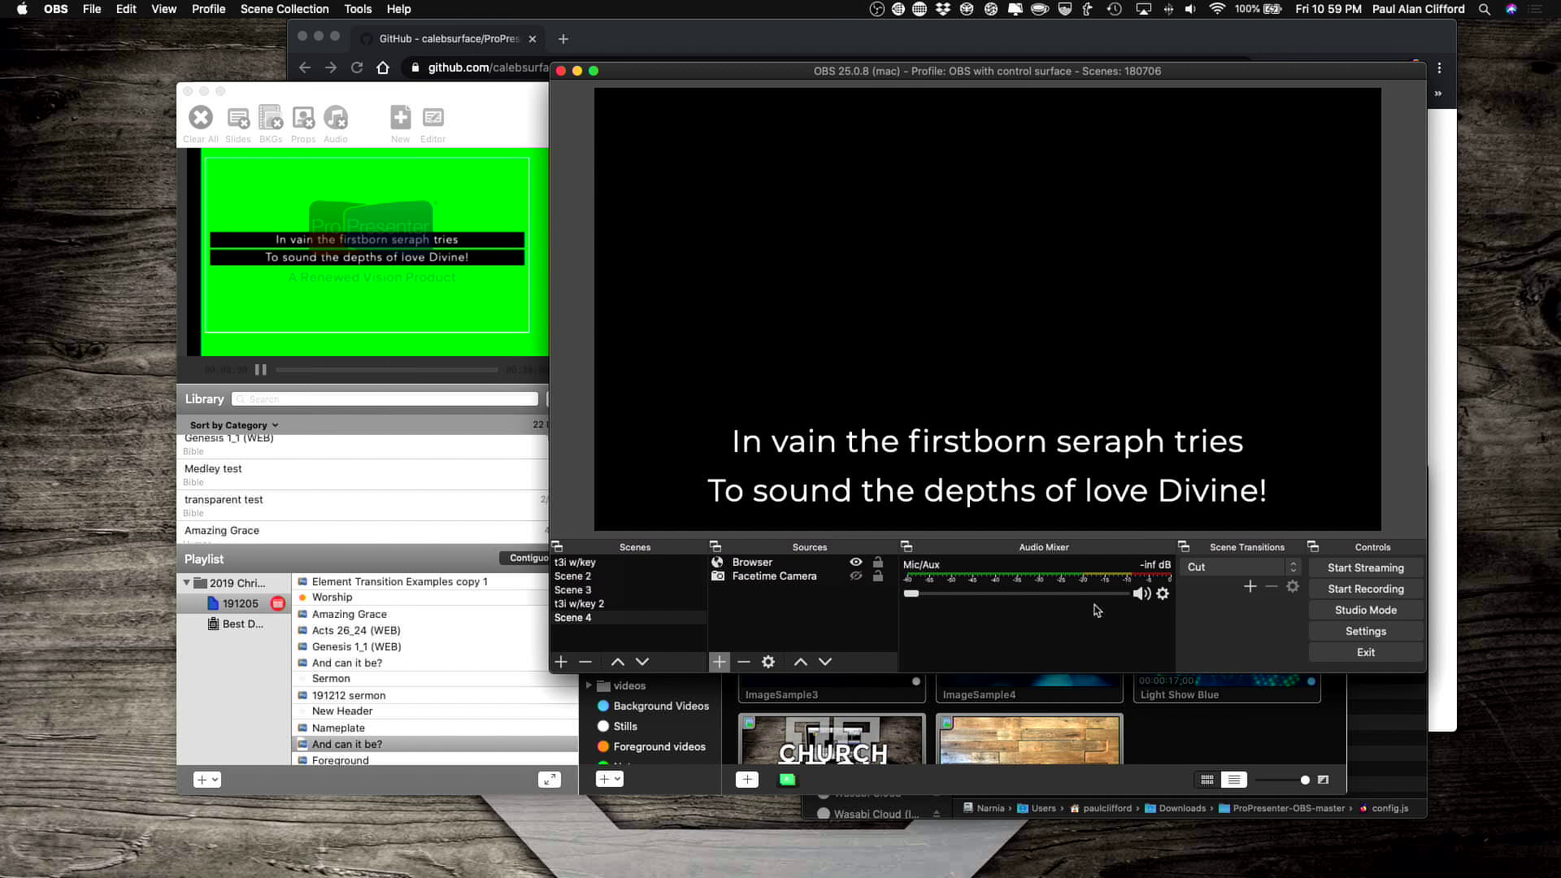
{"action": "left_click", "coordinate": [1229, 461]}
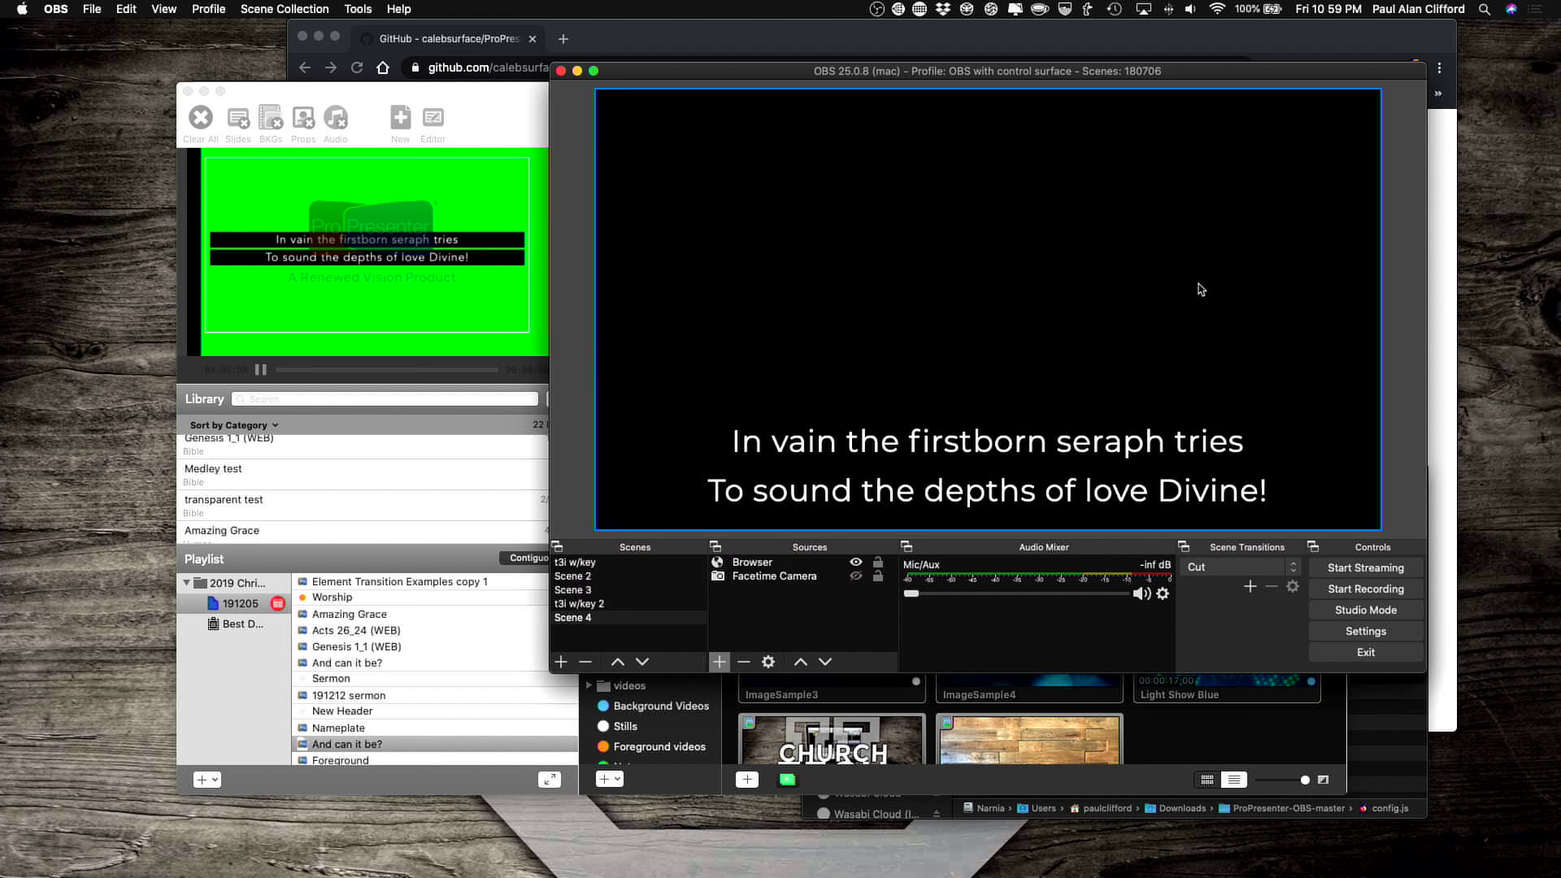
Glance at the ProPresenter-OBS GitHub page in Chrome, then make ProPresenter's Chorus 1 slide live.
{"action": "left_click", "coordinate": [725, 36]}
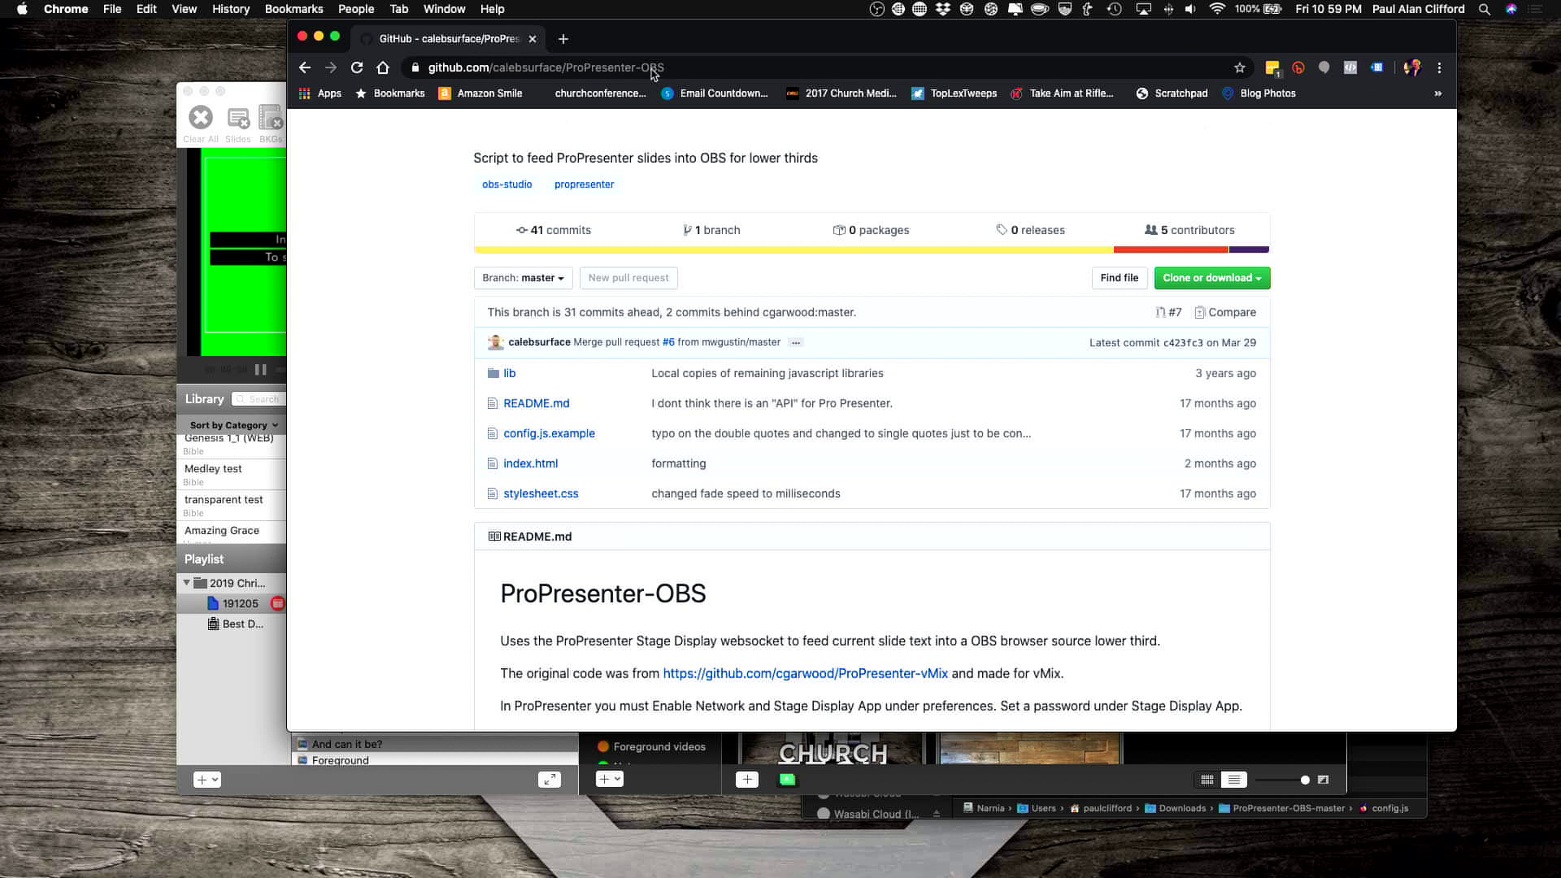
{"action": "left_click", "coordinate": [254, 101]}
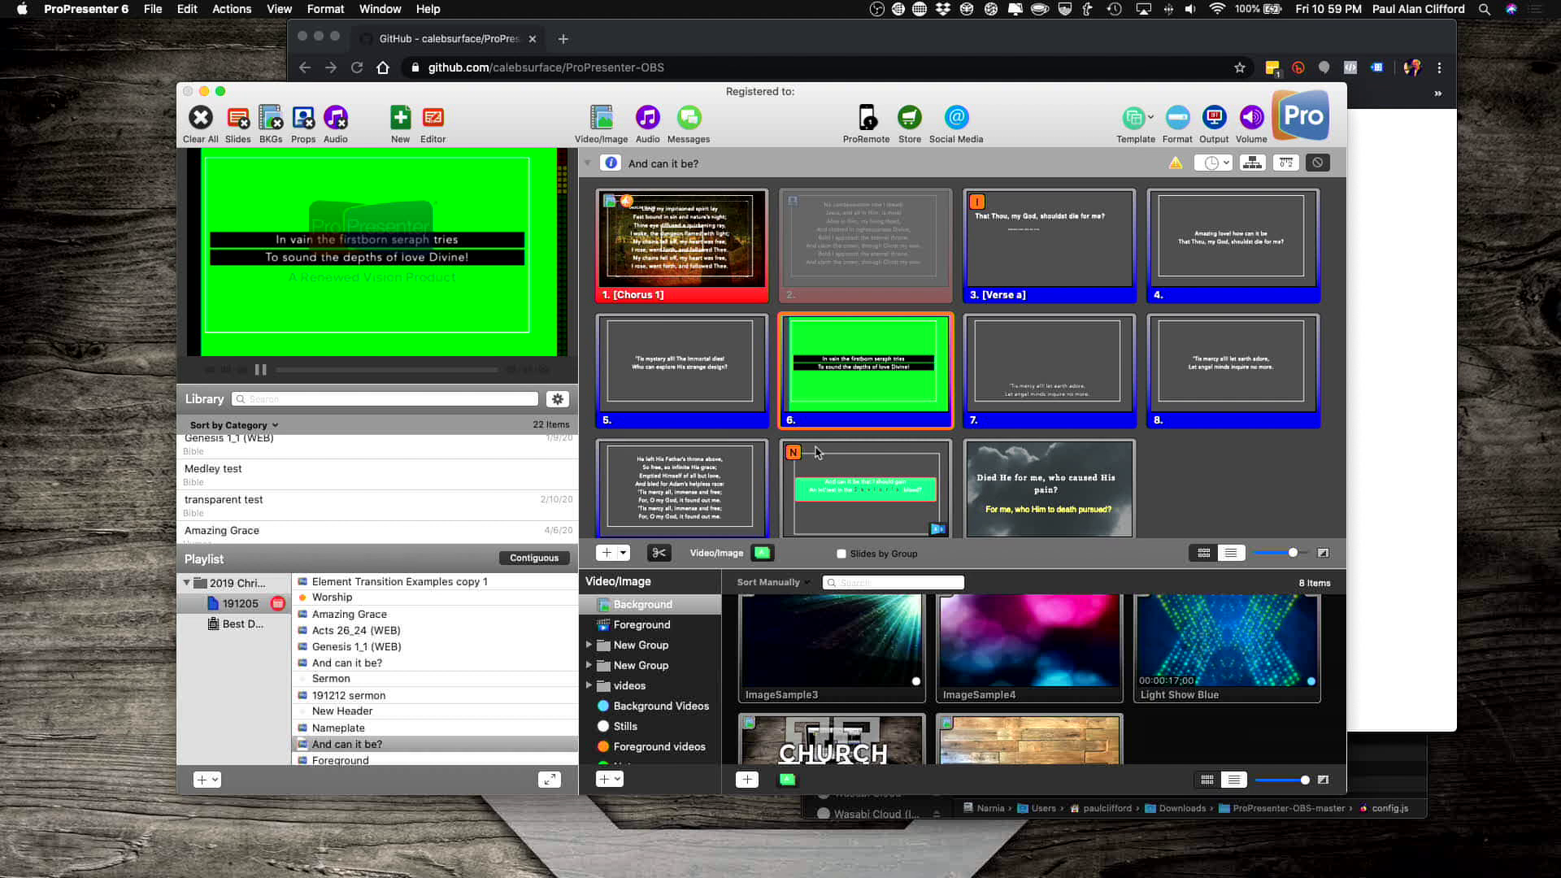
{"action": "left_click", "coordinate": [697, 234]}
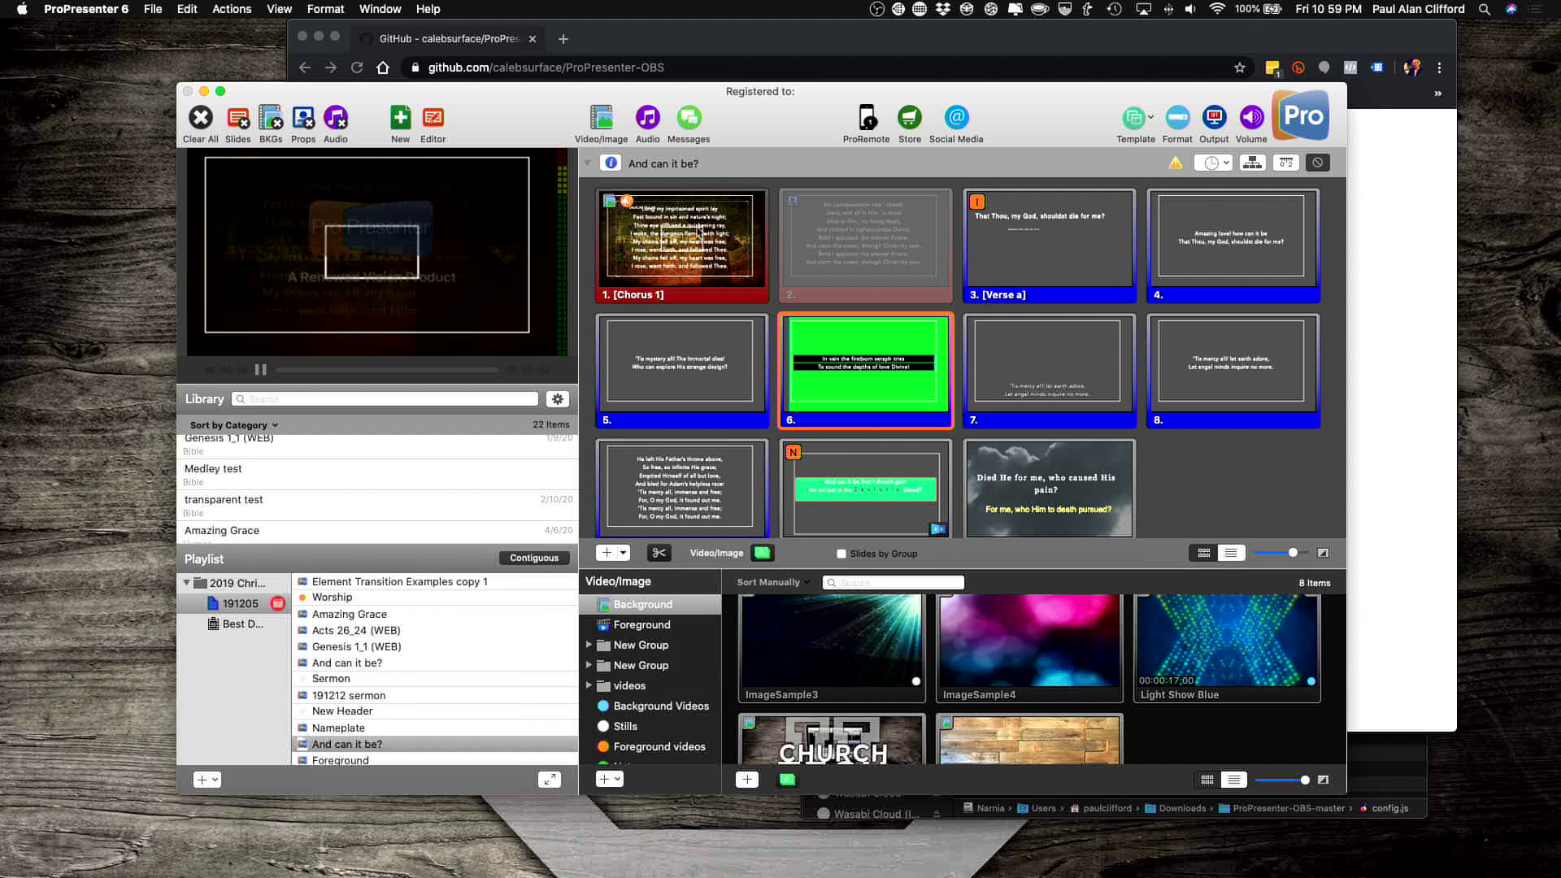